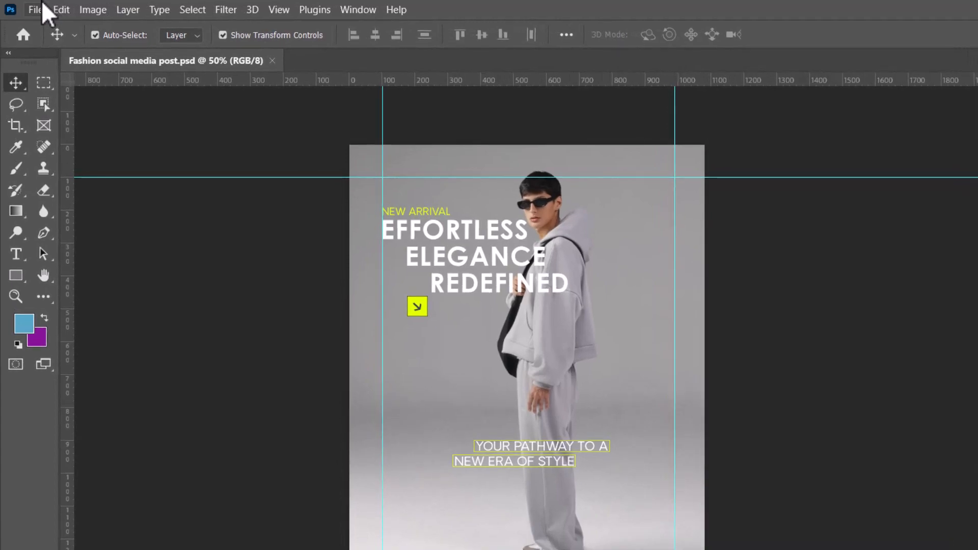
Create a new document 1080 pixels wide and 1380 pixels high at 300 pixels/inch in RGB Color.
mouse_move(31, 5)
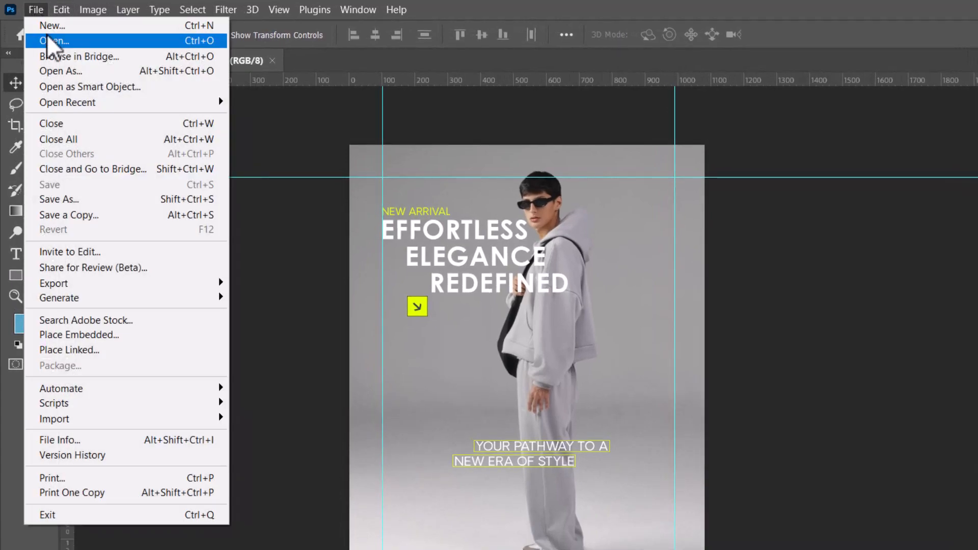
left_click(48, 26)
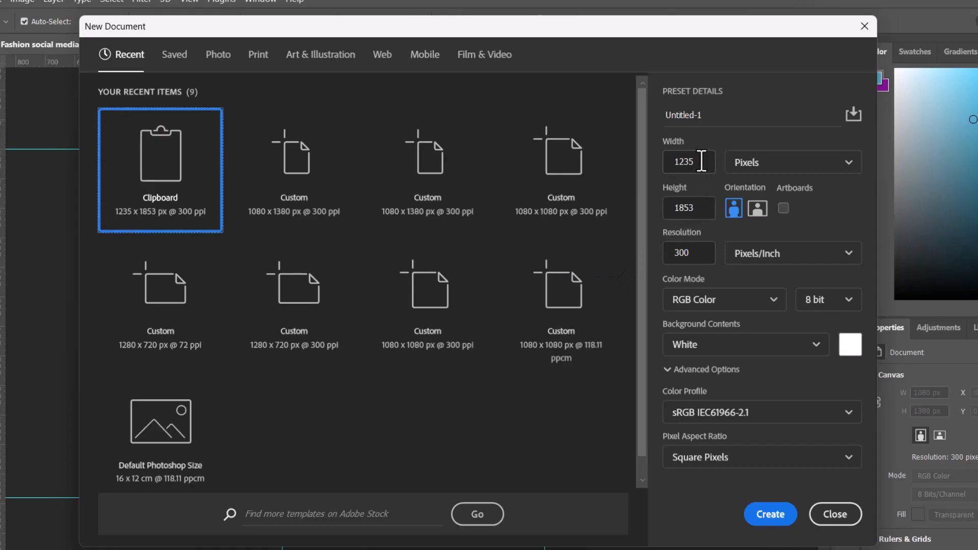
left_click_drag(699, 161, 683, 161)
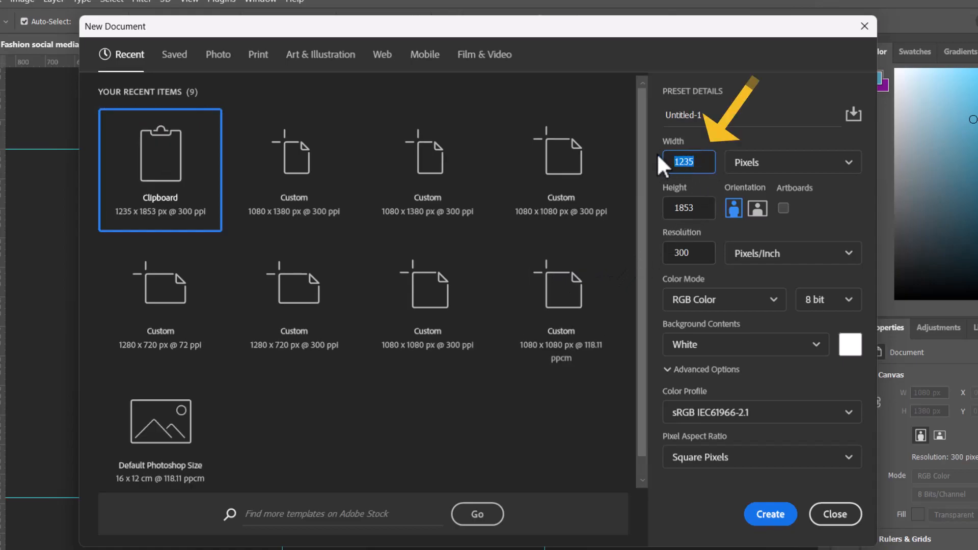
type("1080")
left_click_drag(699, 208, 673, 213)
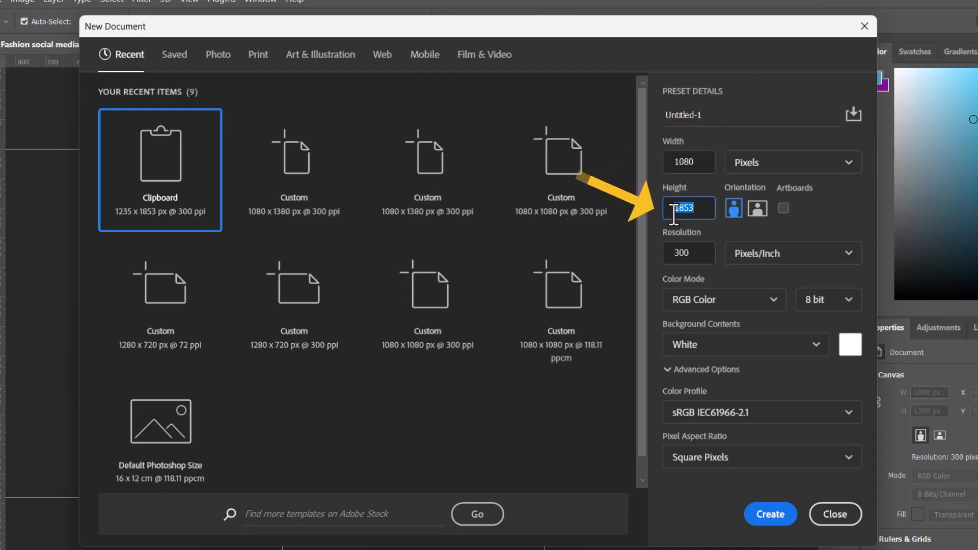
type("1380")
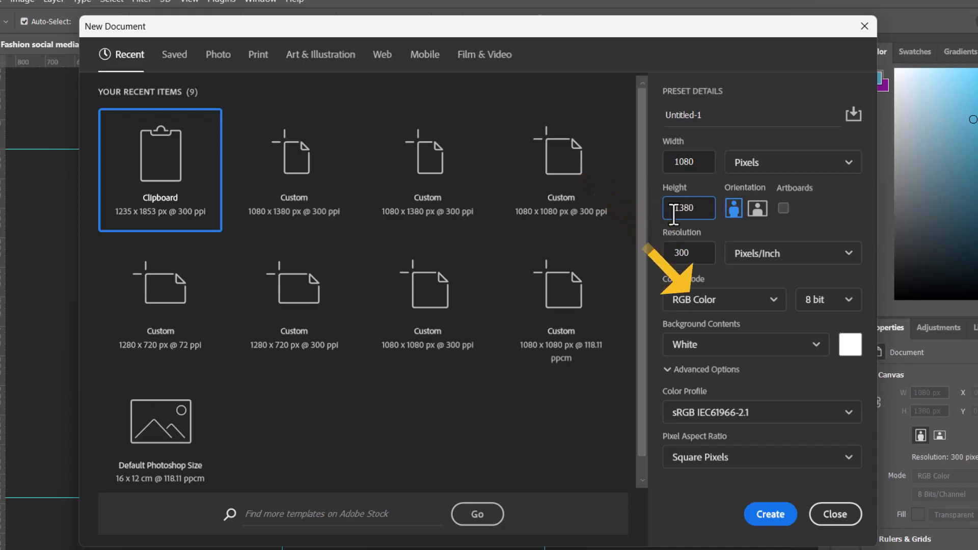
left_click(770, 514)
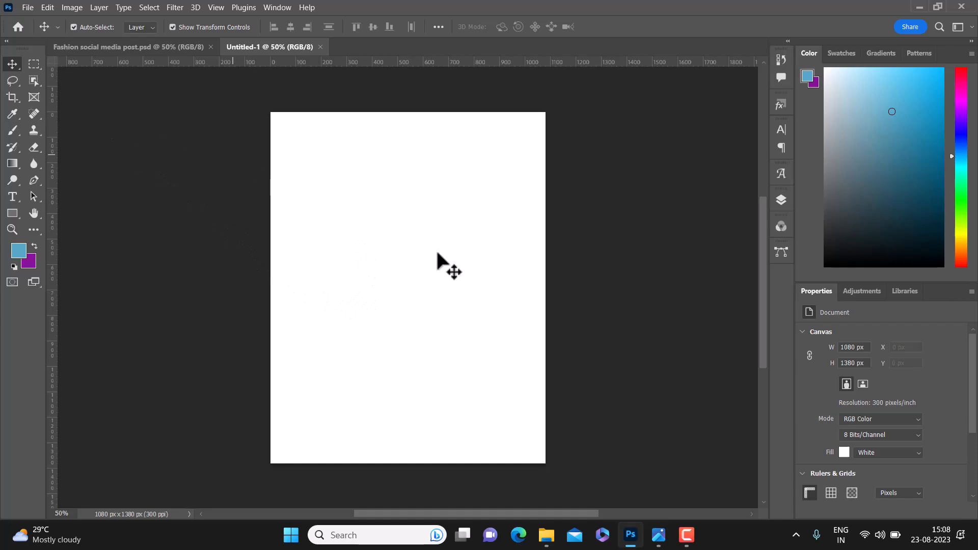
Place the full-body photo of the model in the grey hoodie from the open image viewer onto the blank canvas.
mouse_move(658, 534)
left_click(667, 492)
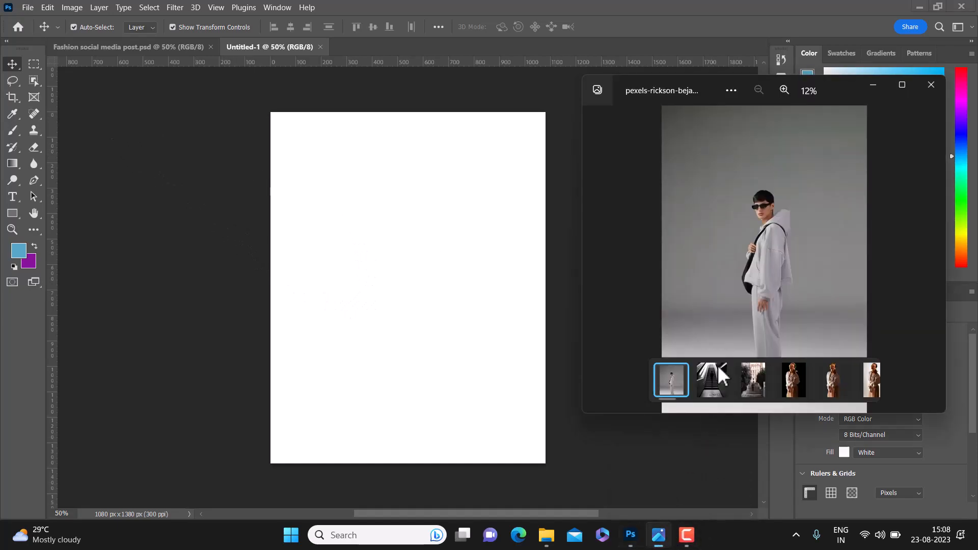
left_click_drag(786, 234, 452, 304)
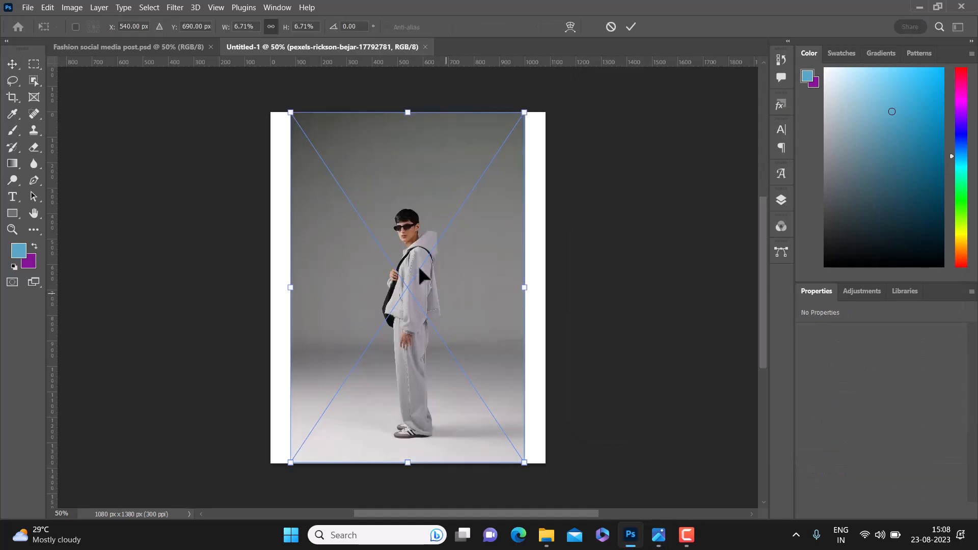
Scale the placed photo proportionally to about 8.33% and shift it vertically so it covers the whole canvas, committing the transform.
left_click_drag(407, 112, 407, 76)
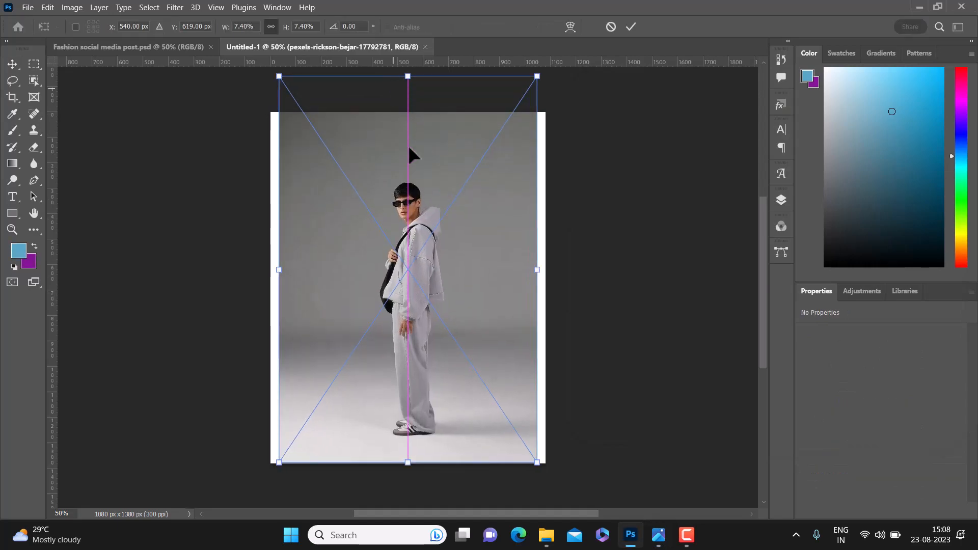
left_click_drag(418, 184, 416, 176)
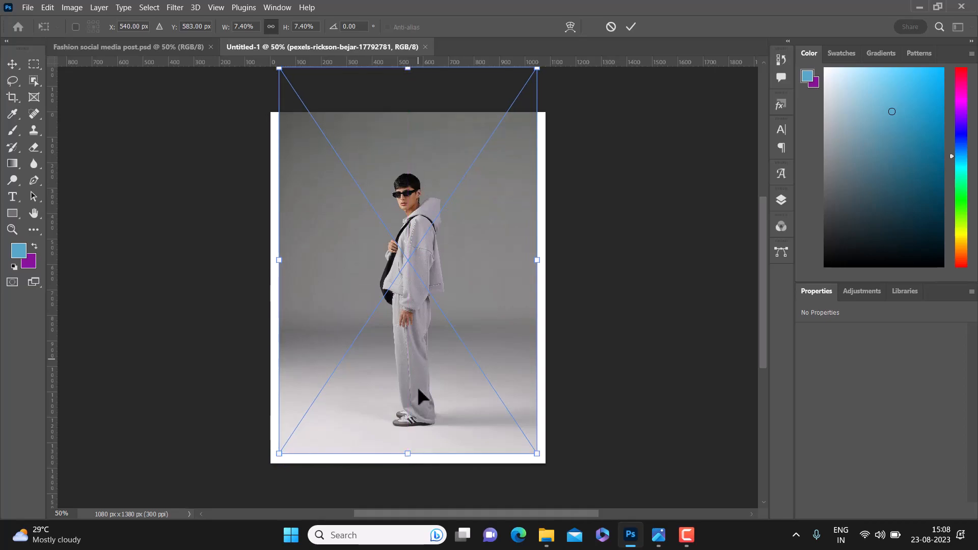
left_click_drag(407, 454, 408, 487)
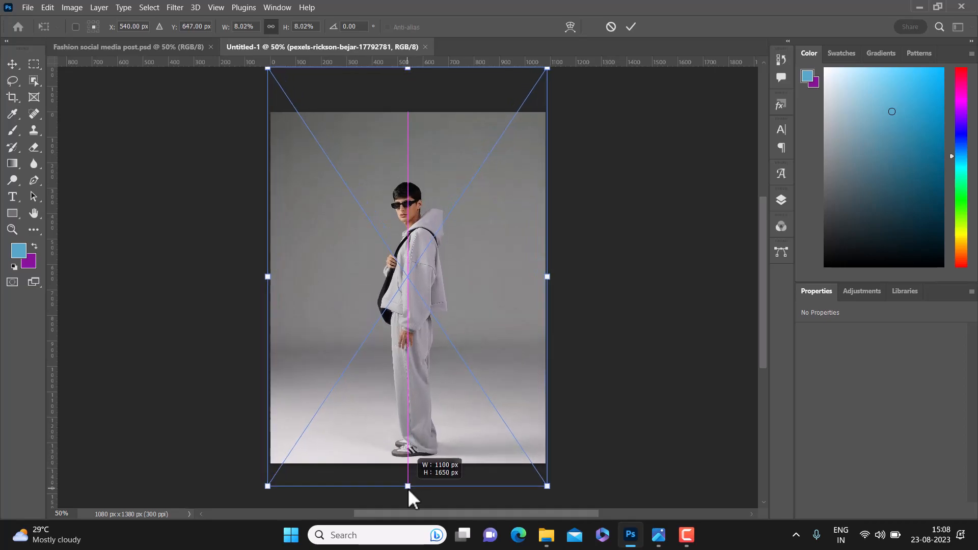
left_click_drag(462, 293, 463, 270)
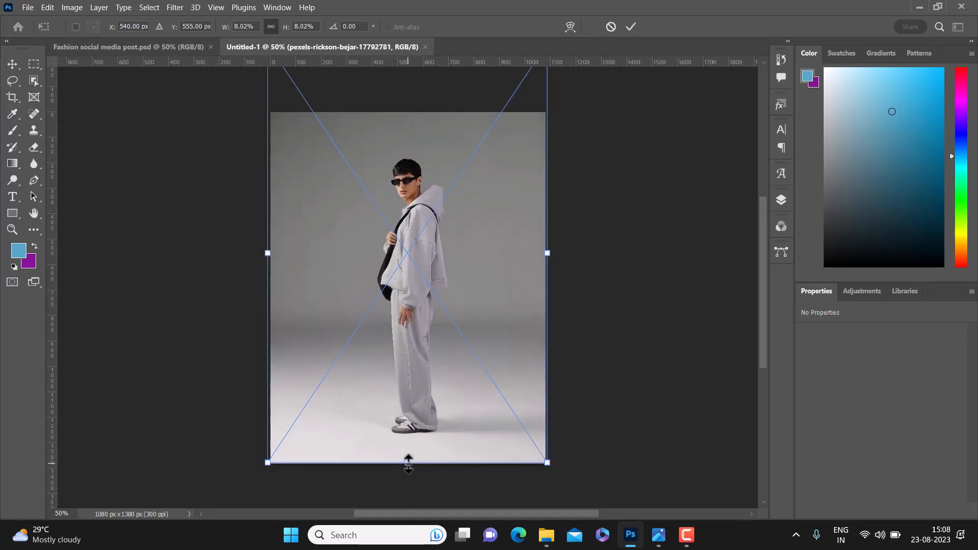
left_click_drag(408, 462, 407, 479)
left_click_drag(457, 399, 457, 389)
left_click(631, 29)
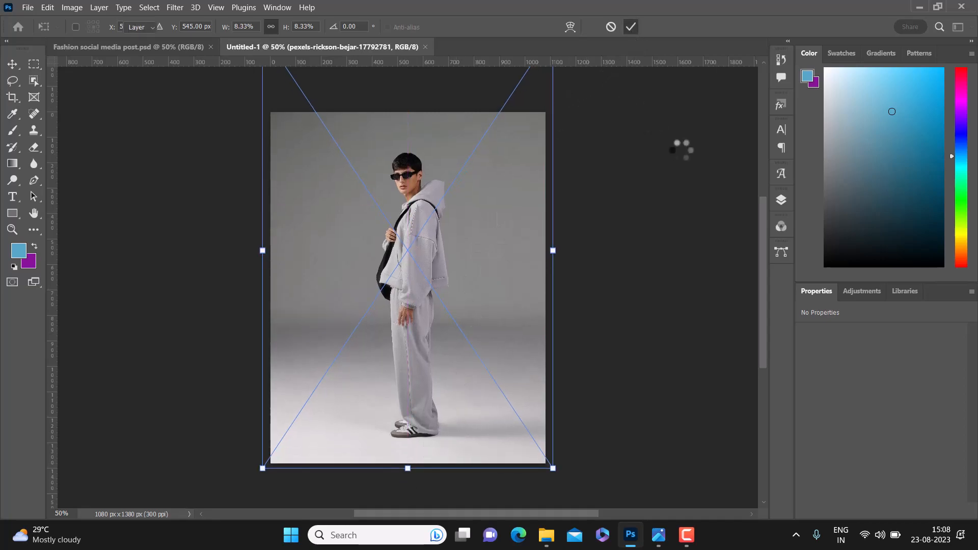
Duplicate the photo layer and convert the copy from a smart object to layers, retaining its transforms.
left_click(773, 206)
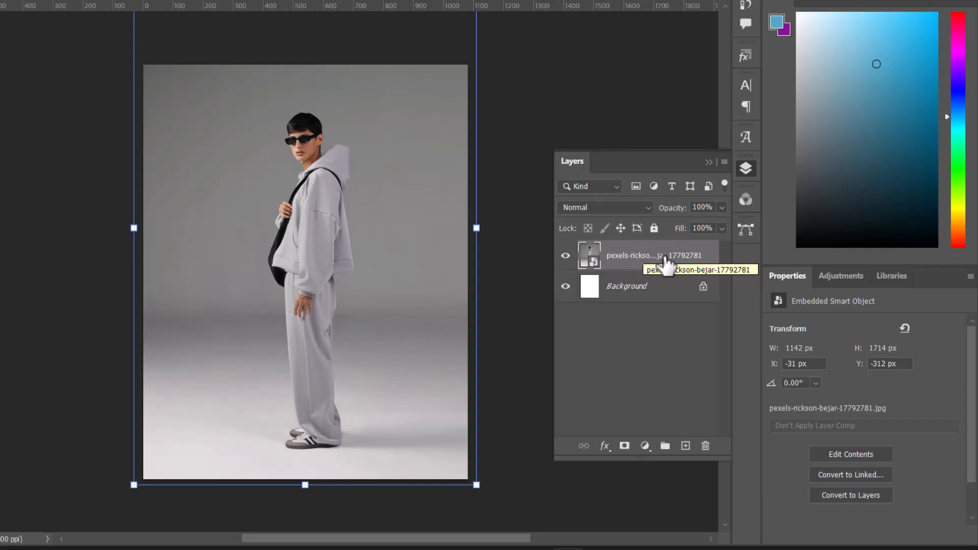
left_click_drag(665, 261, 684, 443)
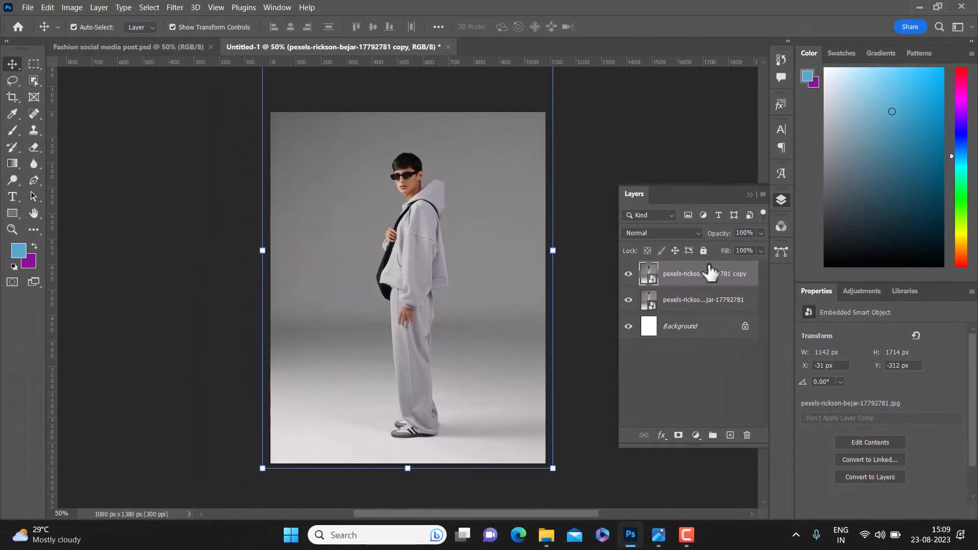
right_click(710, 280)
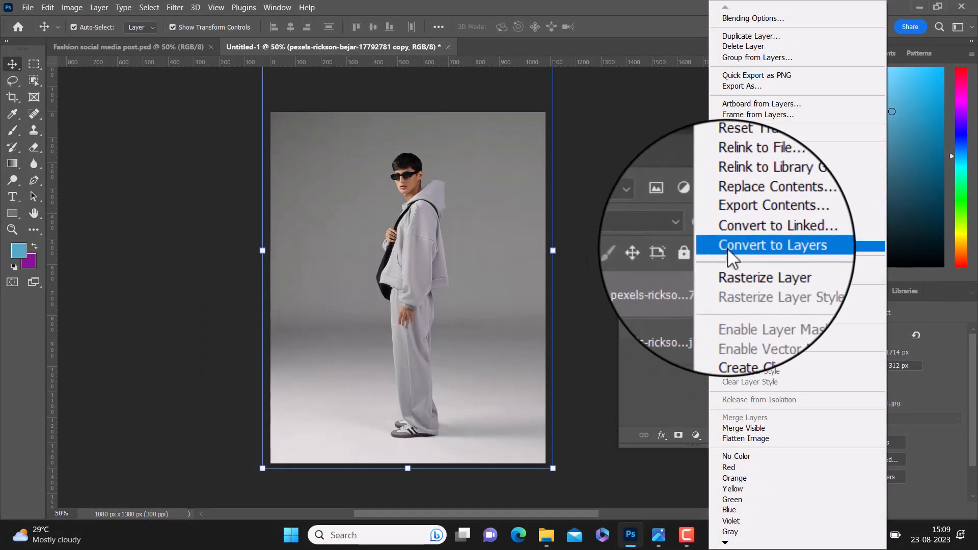
left_click(728, 248)
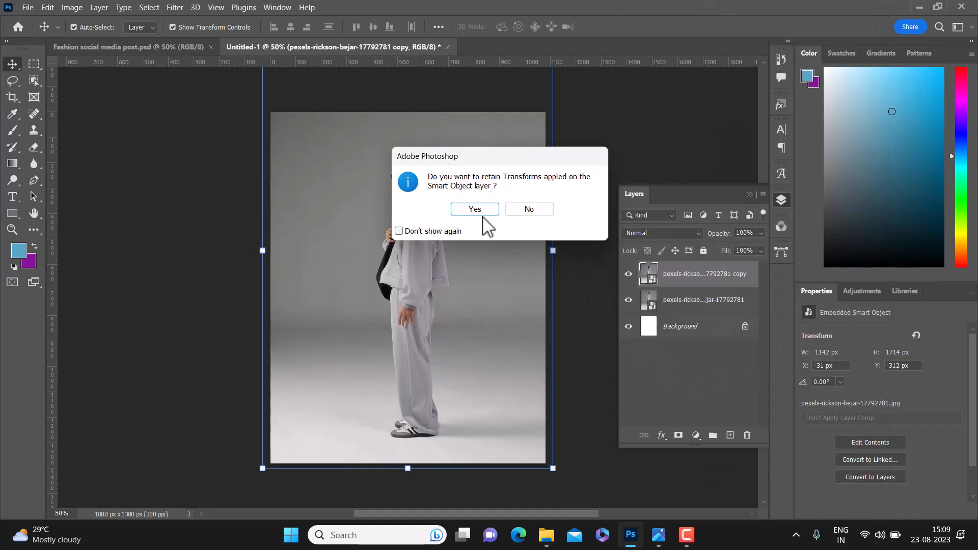
left_click(482, 210)
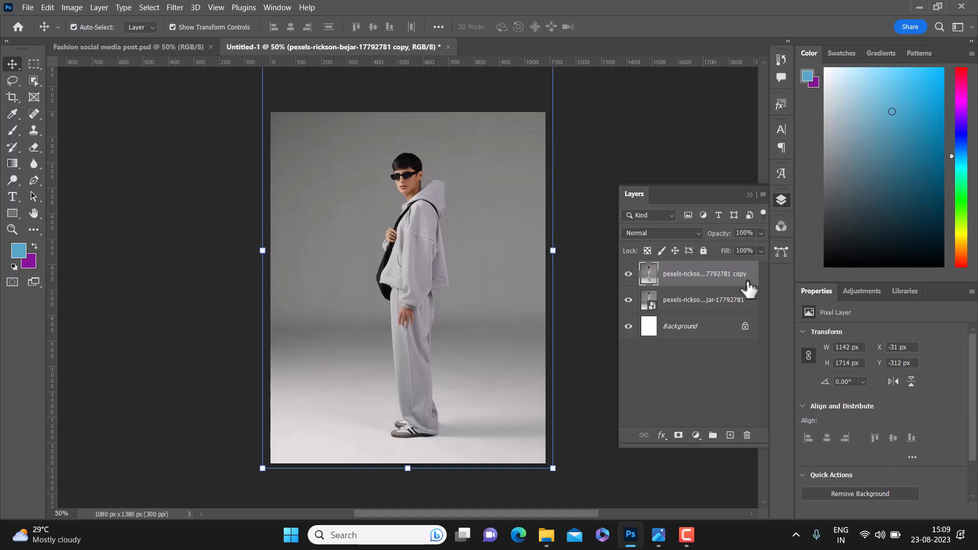
Remove the background from the copied photo layer with the Remove Background quick action.
left_click(731, 299)
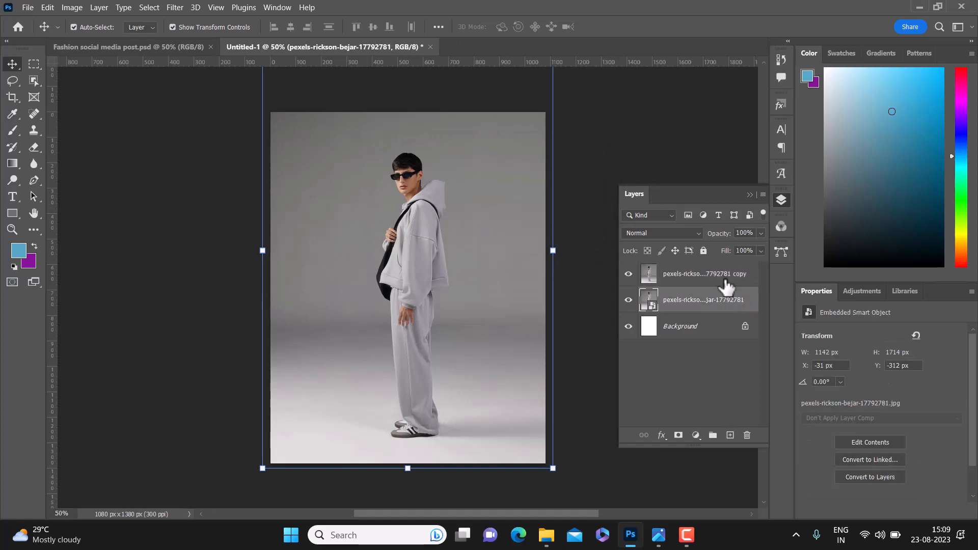
left_click(726, 278)
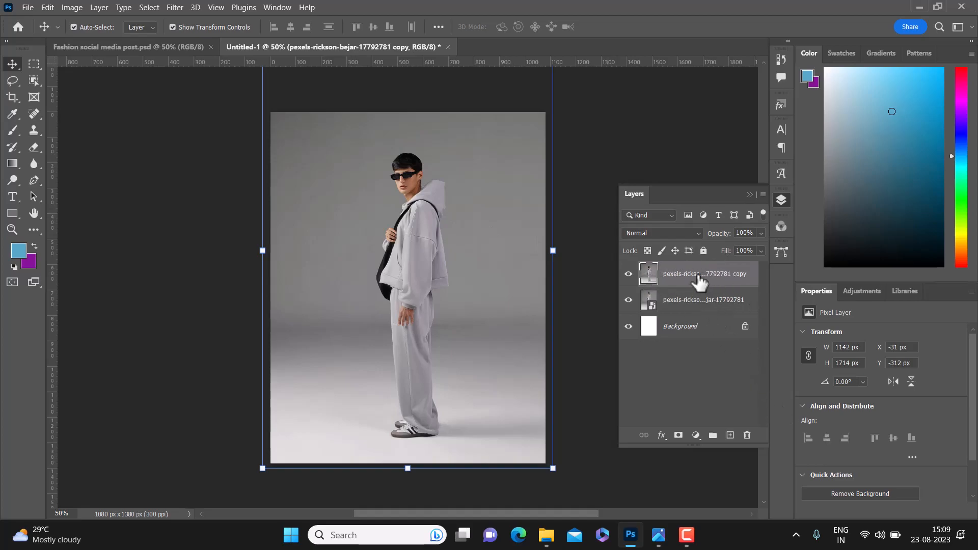
scroll(844, 378, "down", 2)
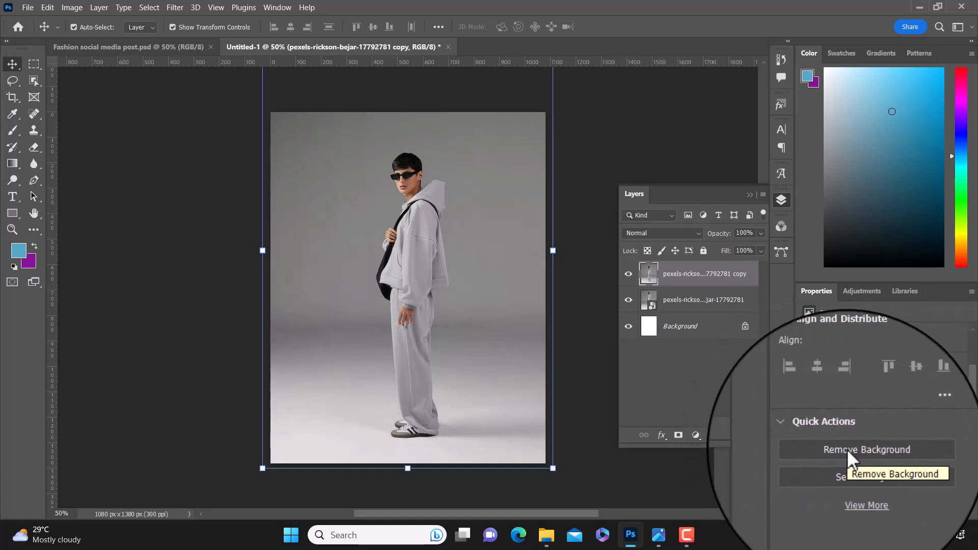
left_click(846, 448)
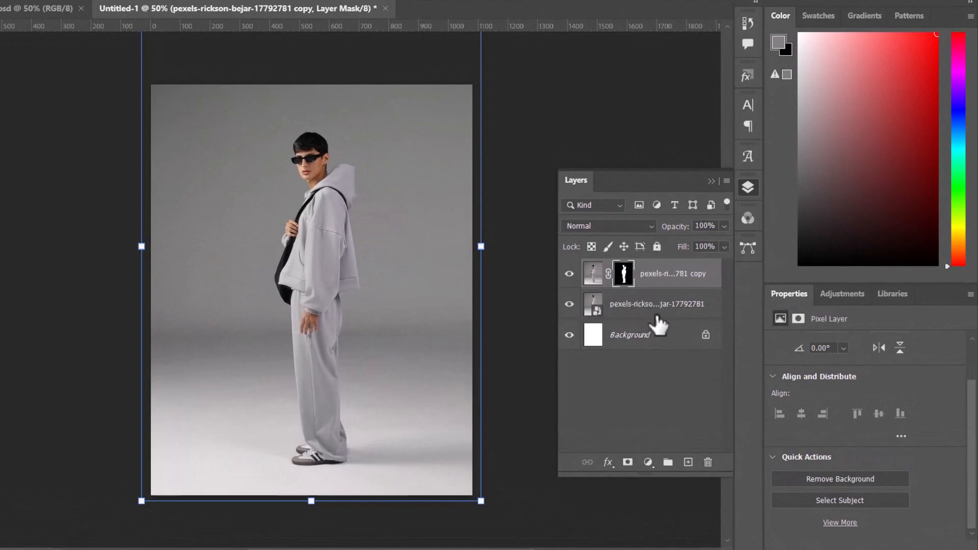
Set the opacity of the original photo layer beneath the cutout to 80% and collapse the layer list.
left_click(663, 319)
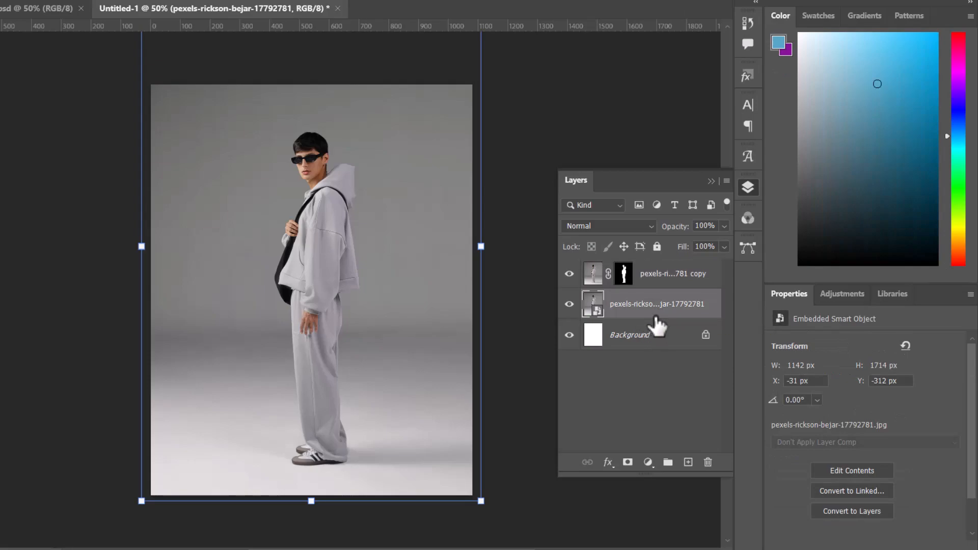
left_click(724, 226)
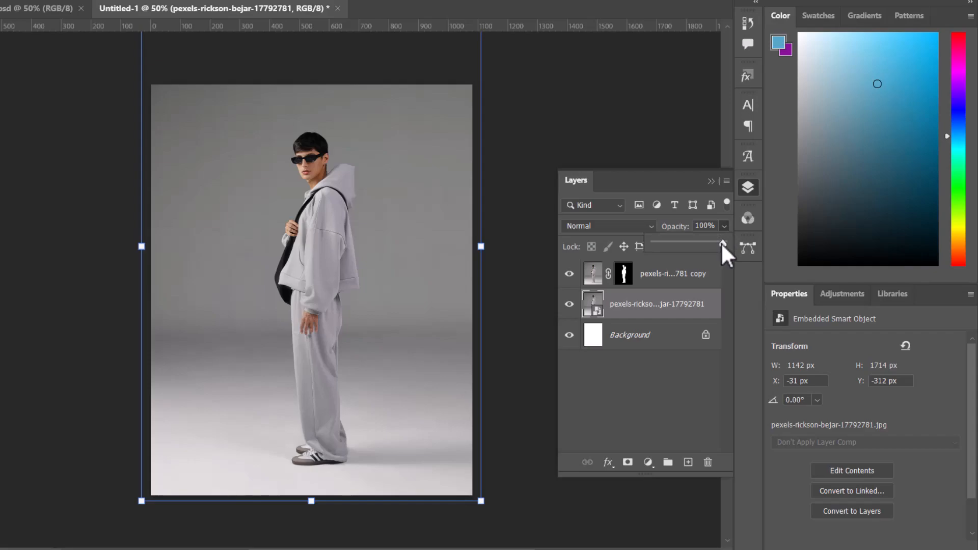
left_click_drag(708, 243, 707, 243)
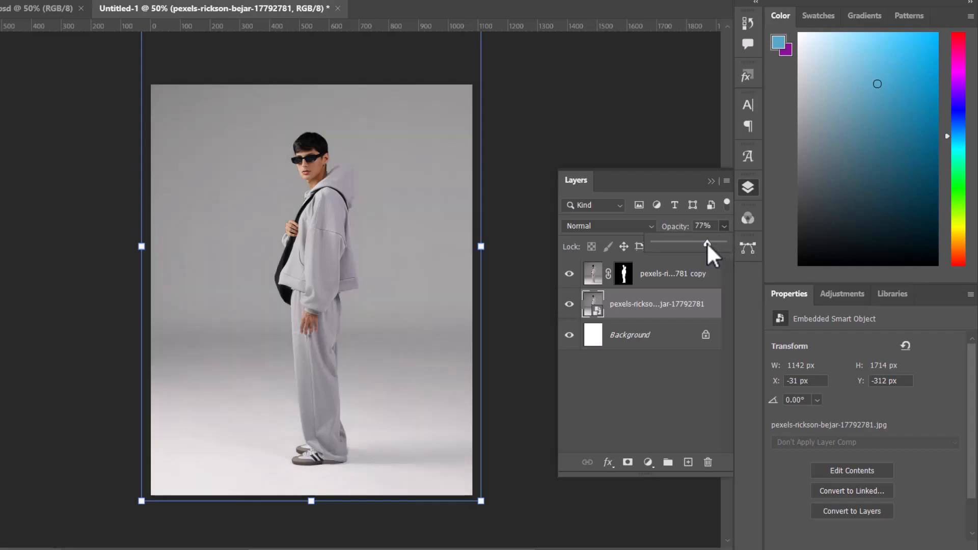
left_click(700, 226)
type("80")
key("Return")
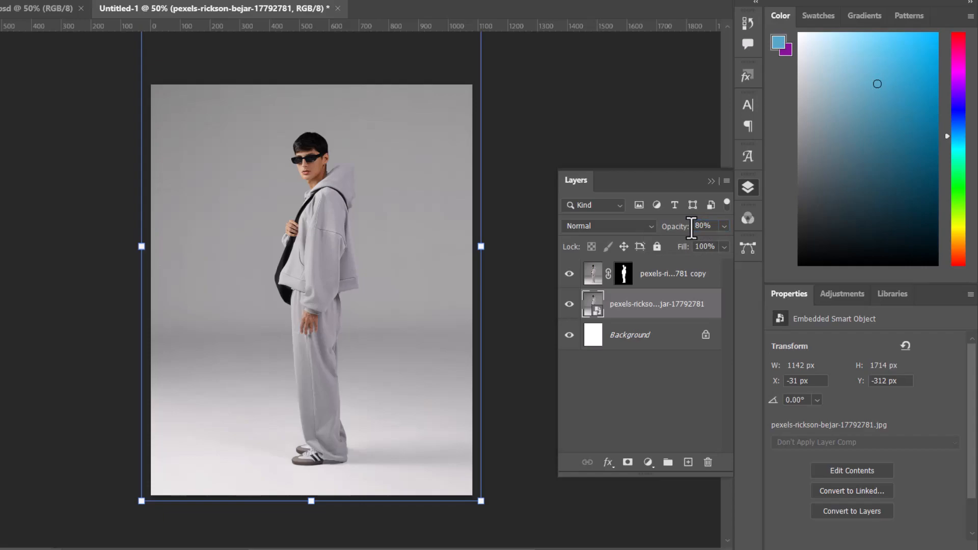
left_click(711, 182)
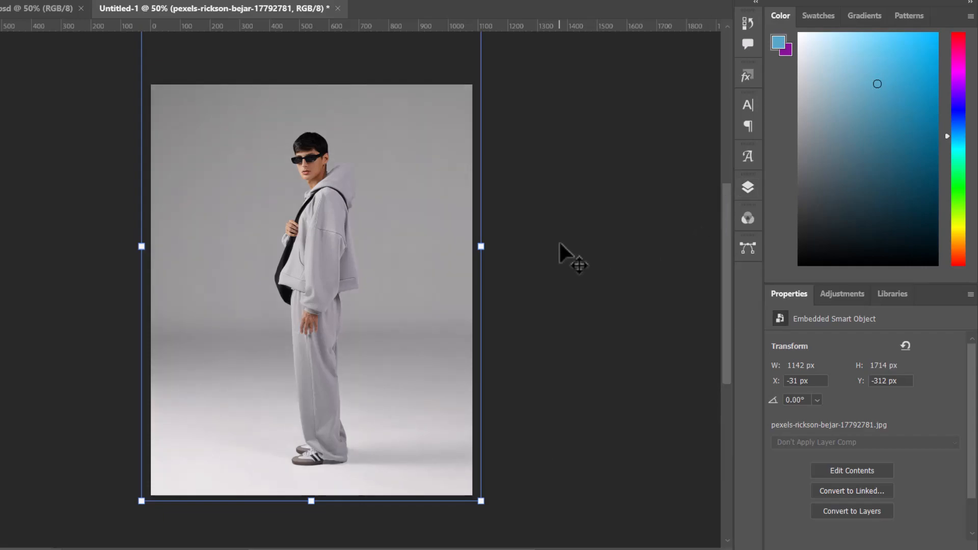
left_click(743, 193)
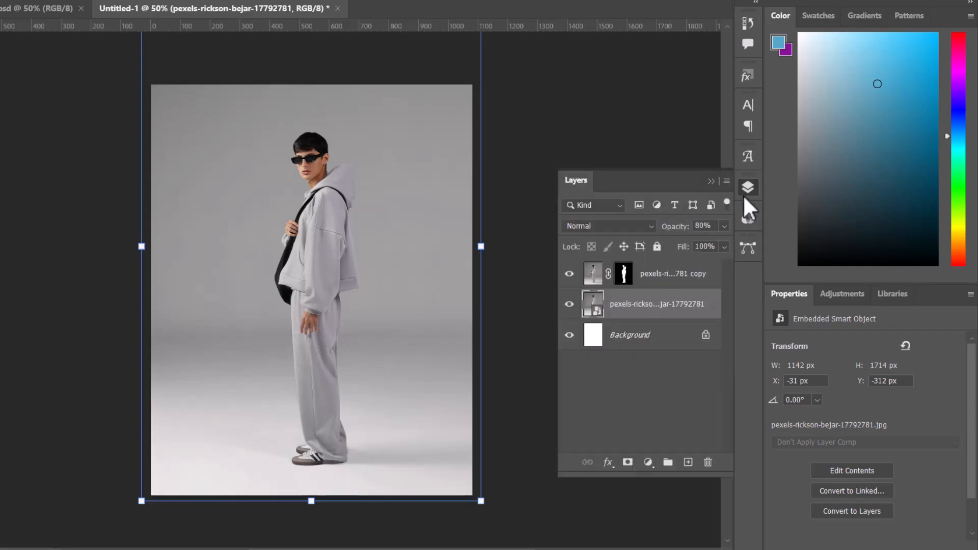
left_click(744, 194)
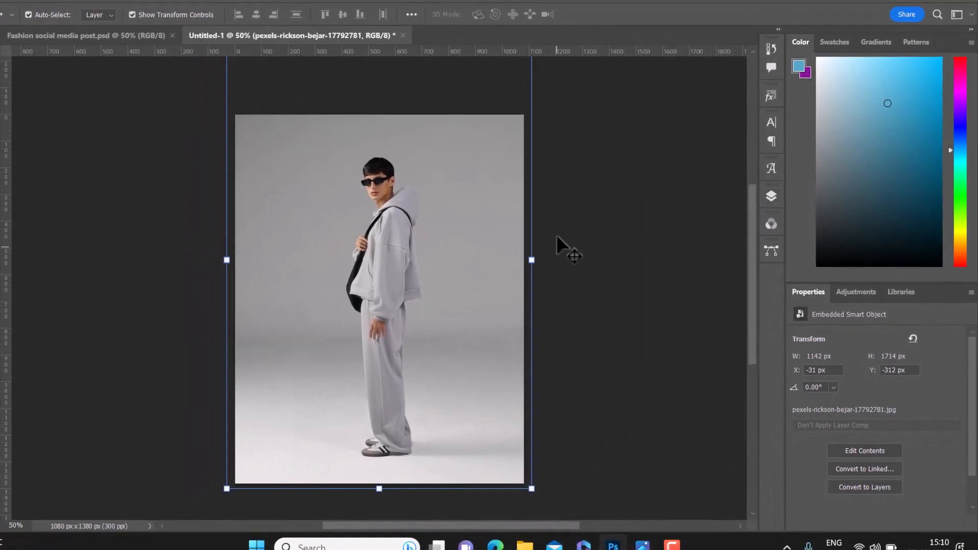
Deselect the photo layer and place a horizontal guide about 100 px below the canvas's top edge.
scroll(556, 234, "up", 2)
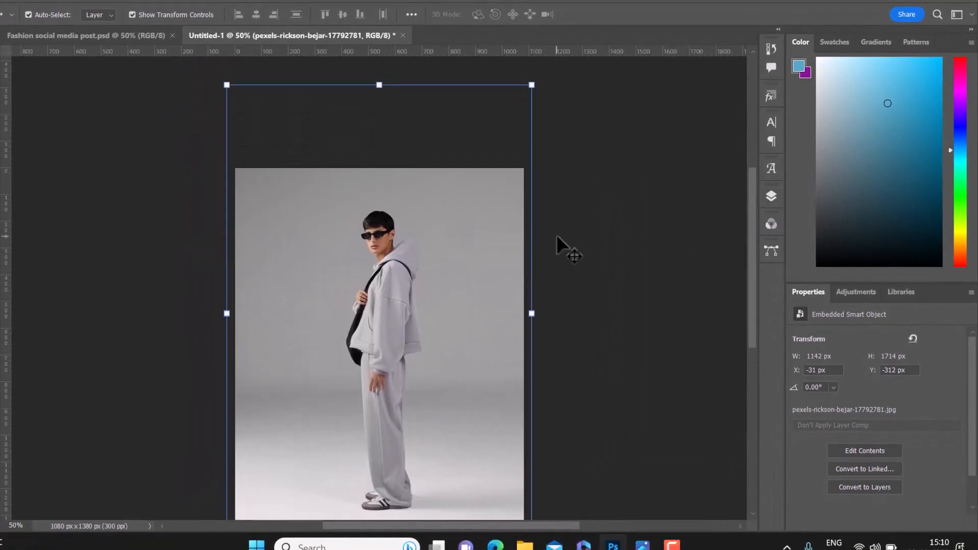
left_click(82, 126)
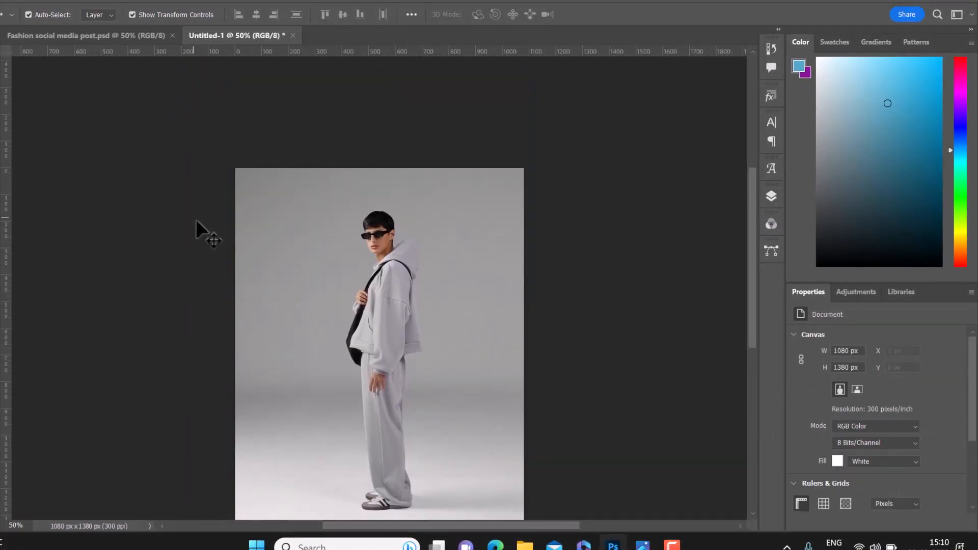
scroll(196, 221, "down", 2)
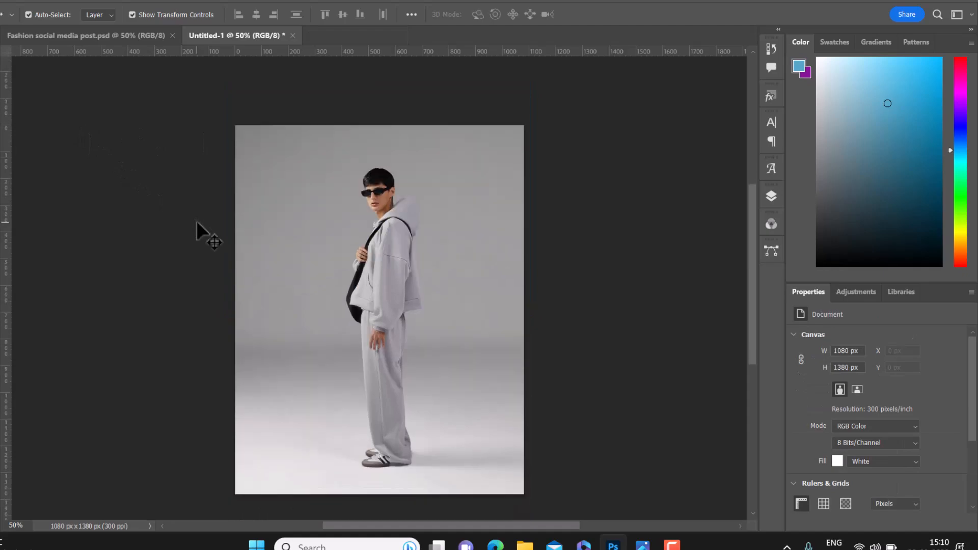
scroll(196, 221, "down", 1)
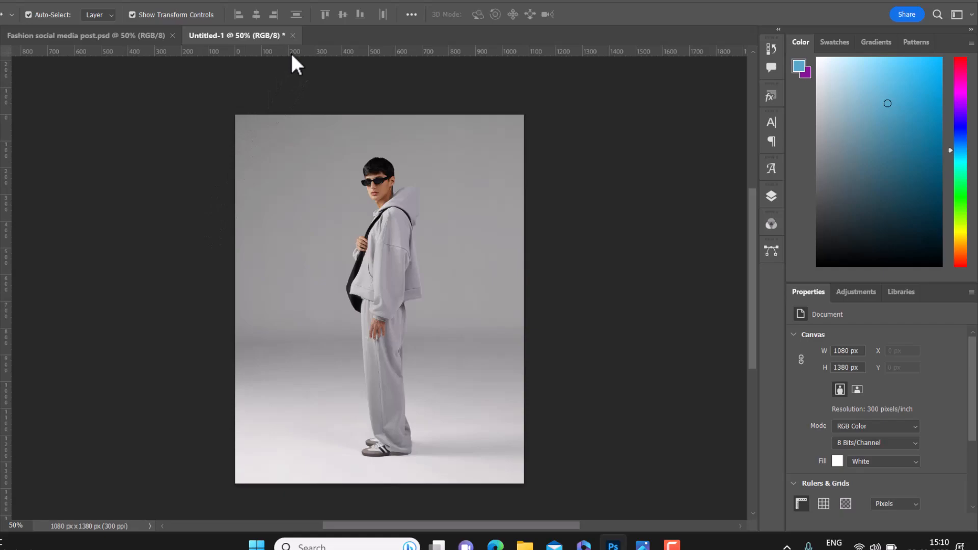
scroll(292, 55, "down", 1)
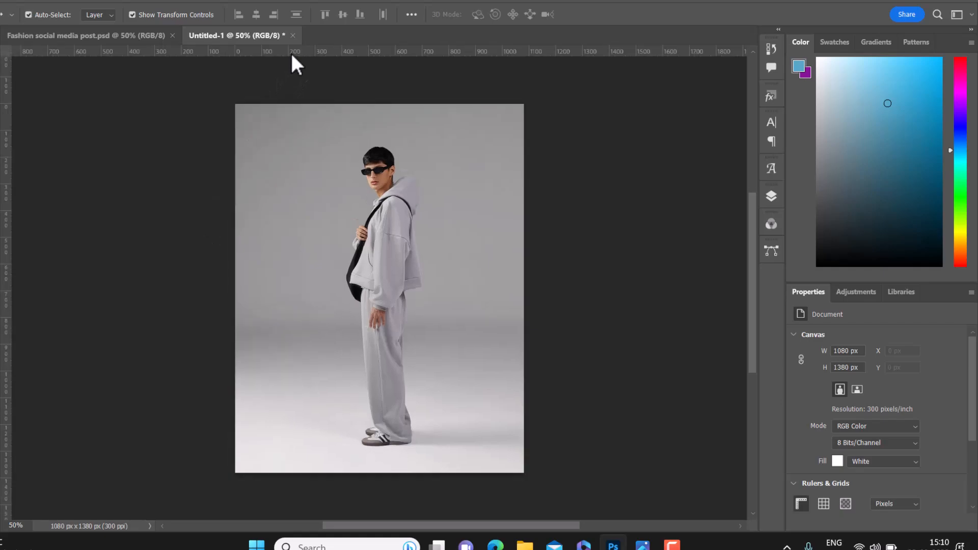
left_click_drag(295, 51, 294, 131)
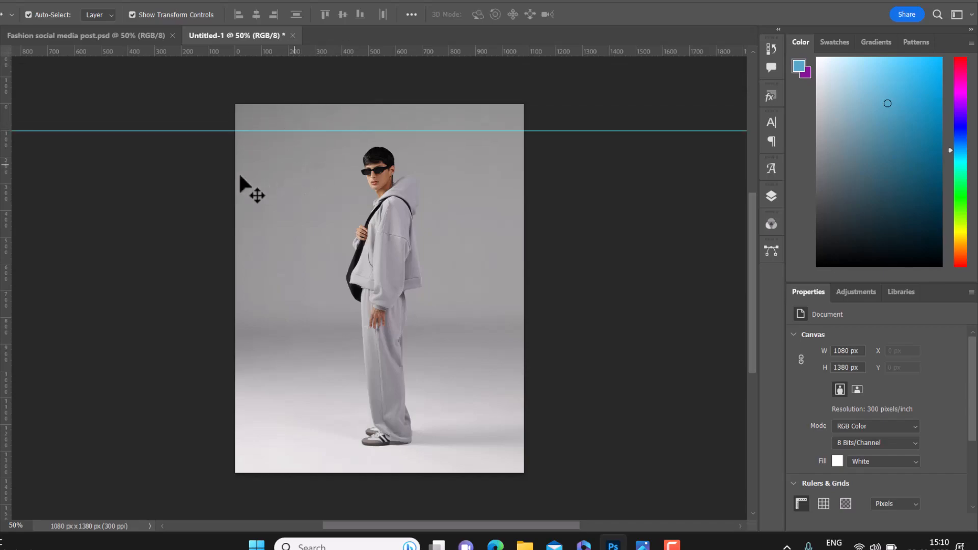
Place a vertical guide about 100 px in from the canvas's left edge.
left_click_drag(8, 180, 261, 192)
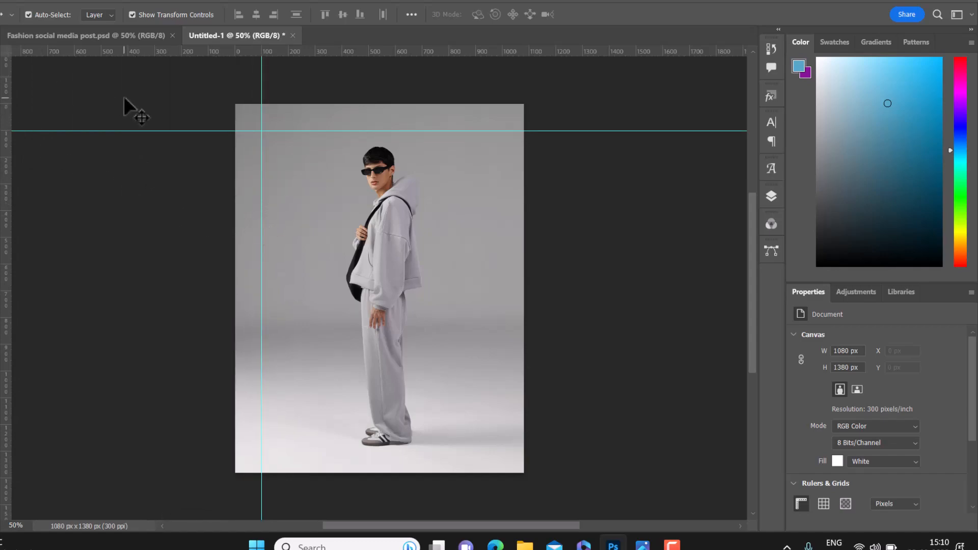
scroll(507, 209, "down", 2)
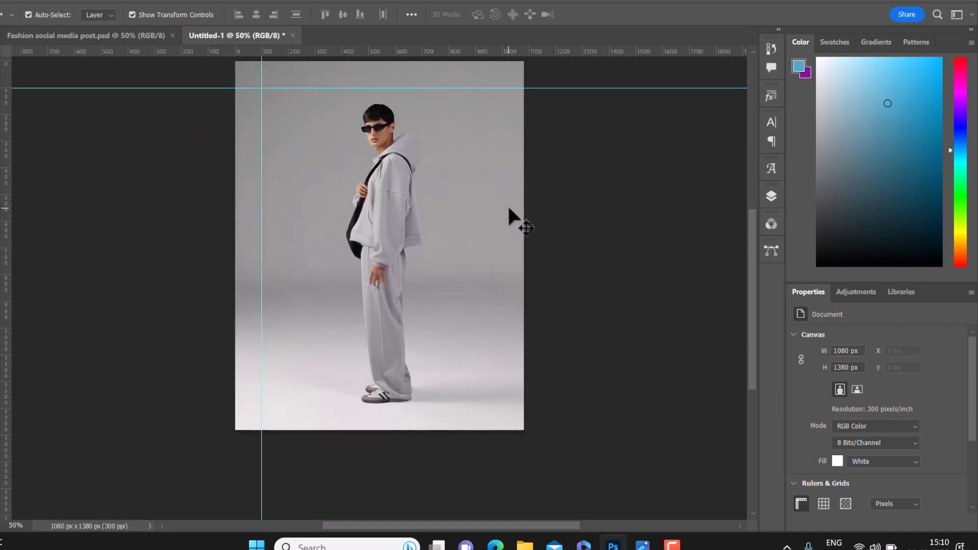
scroll(509, 207, "down", 1)
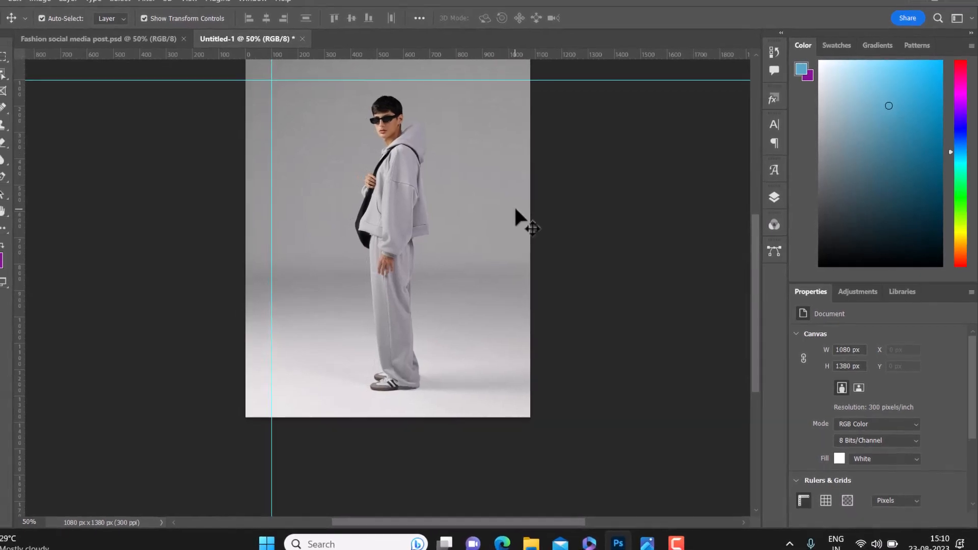
scroll(514, 209, "up", 1)
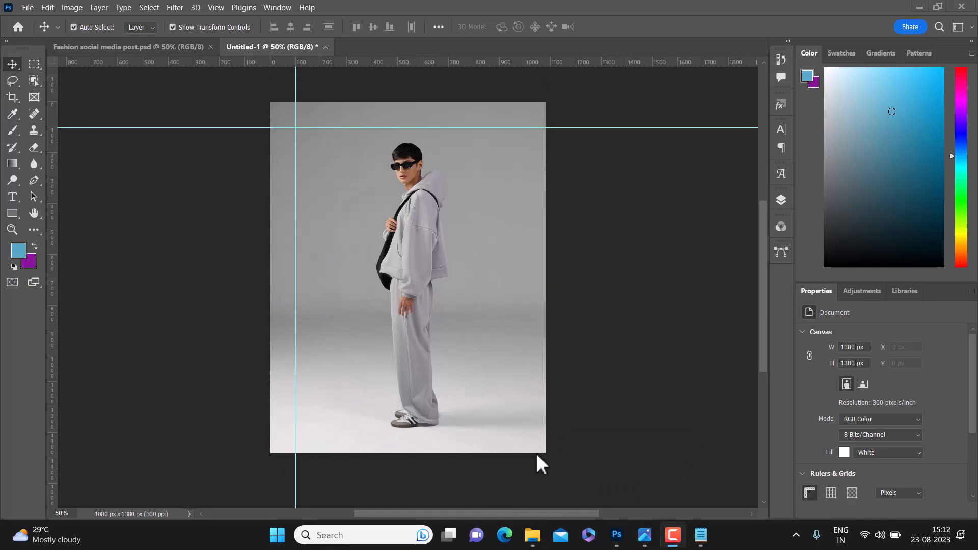
Switch to the Notepad notes, copy the line "NEW ARRIVAL" and return to the Photoshop document.
mouse_move(700, 535)
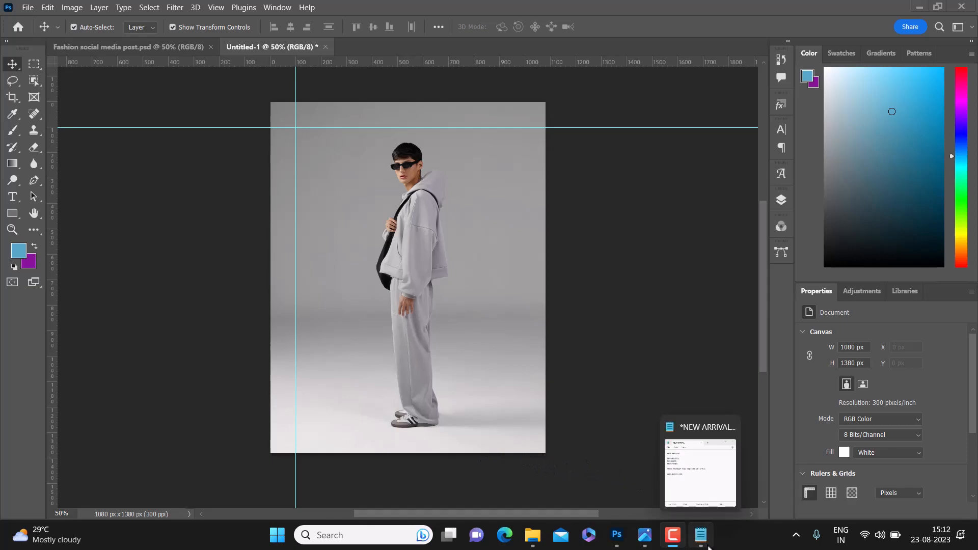
left_click(698, 490)
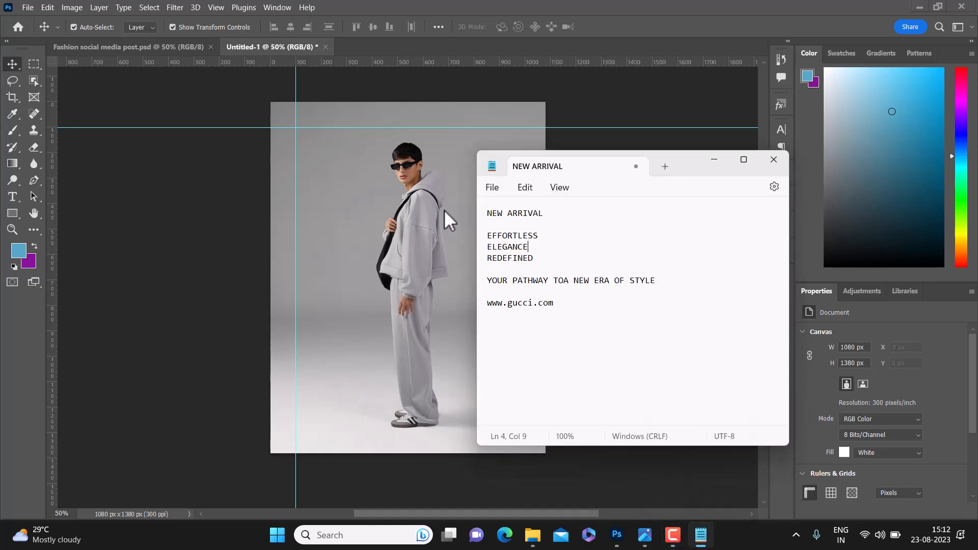
left_click(490, 212)
left_click_drag(490, 213, 552, 209)
key("ctrl+c")
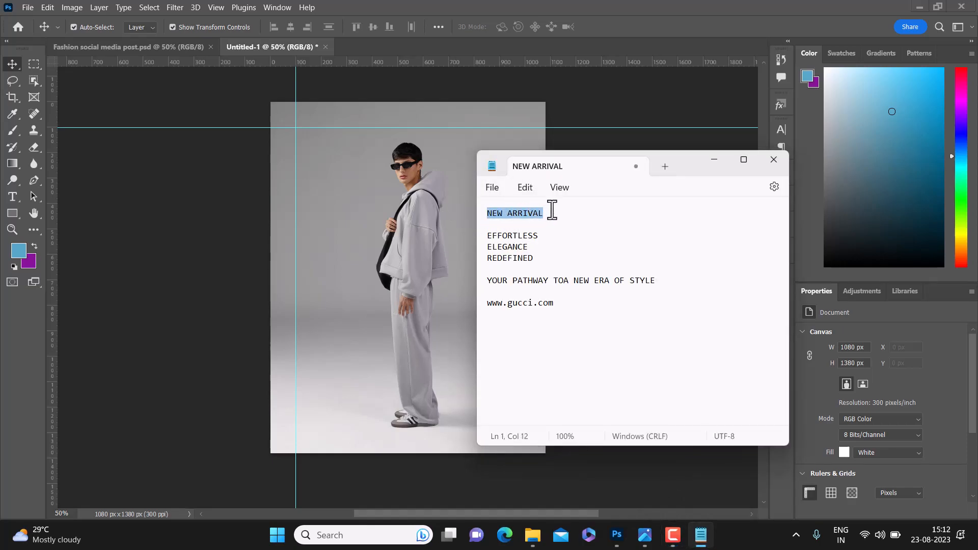
left_click(705, 162)
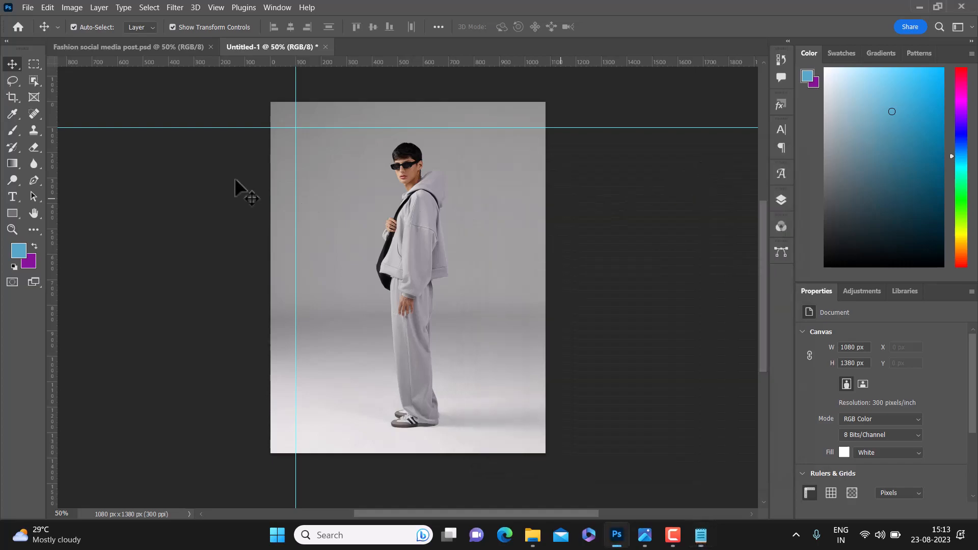
Paste "NEW ARRIVAL" as a new horizontal text layer beside the model's head and commit it.
left_click(12, 197)
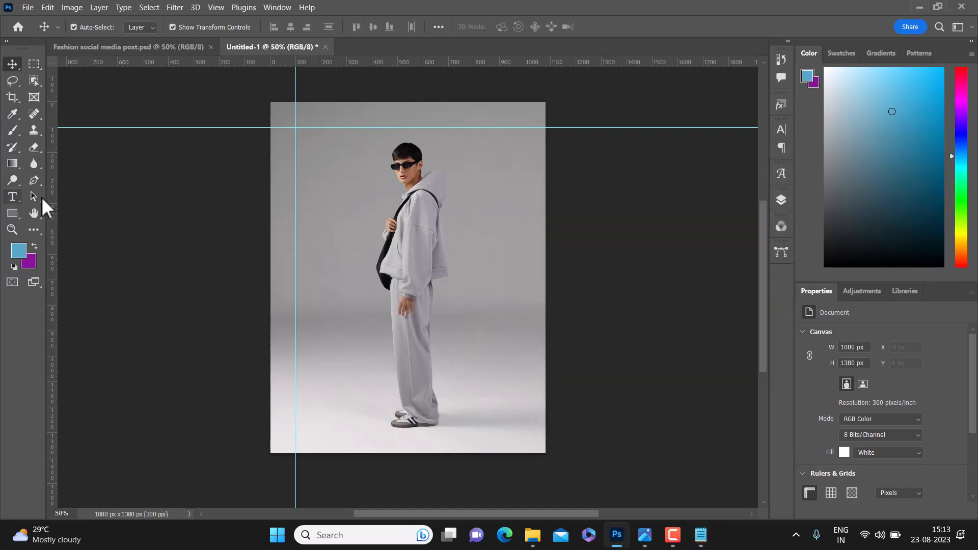
left_click(331, 186)
left_click(332, 187)
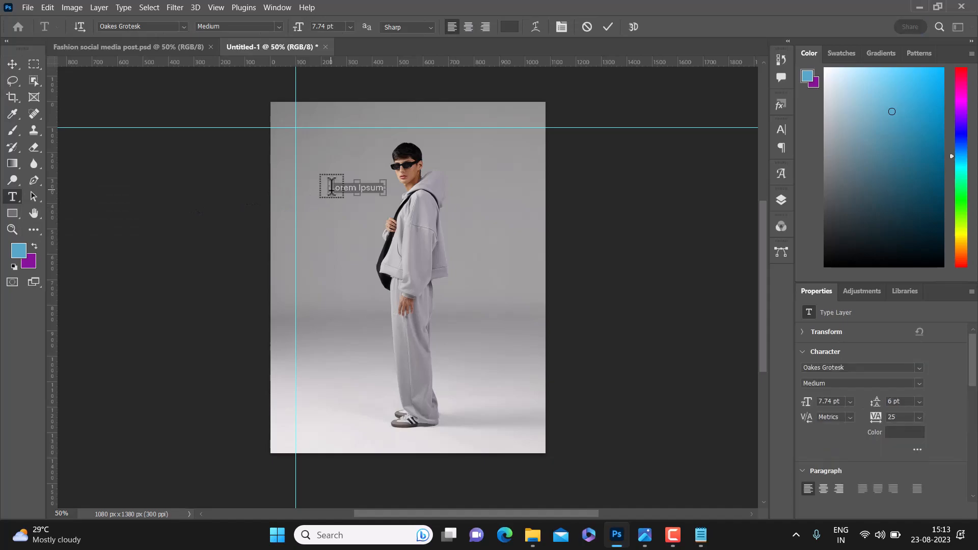
key("ctrl+v")
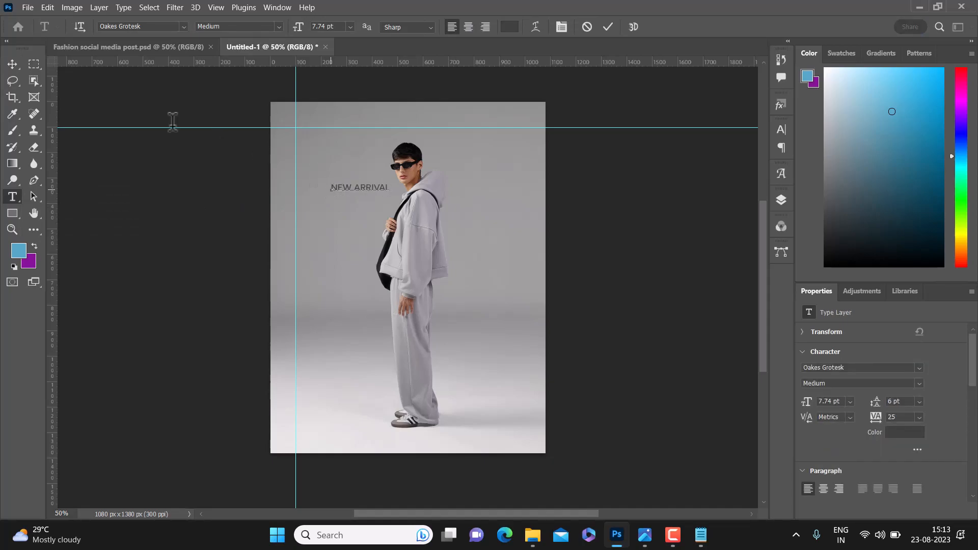
left_click(15, 63)
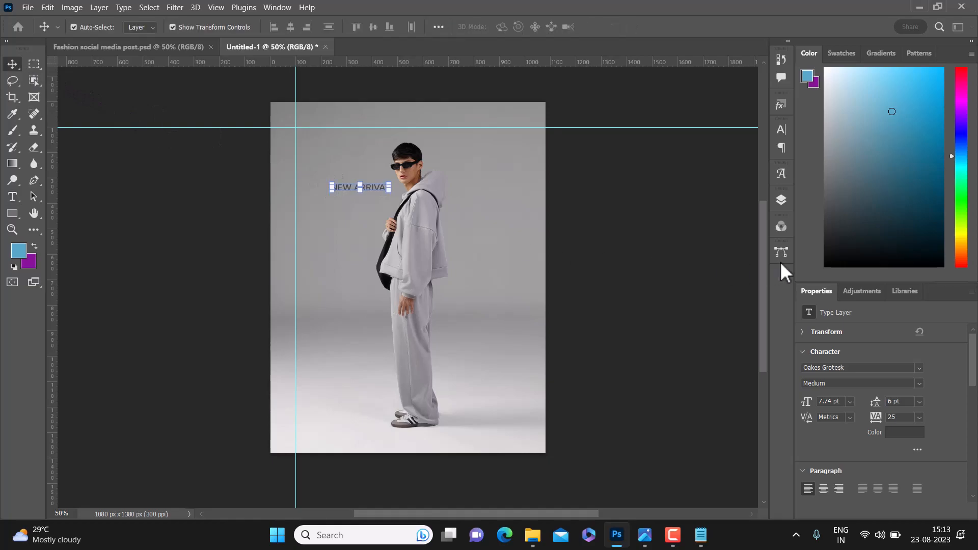
Recolor the NEW ARRIVAL text bright yellow and move it just below the horizontal guide with its left edge on the vertical guide.
left_click(892, 430)
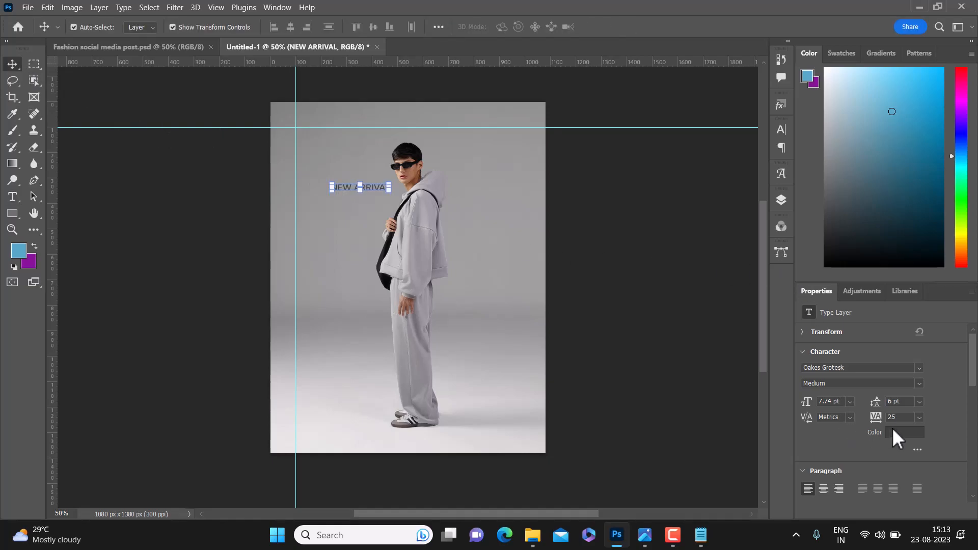
left_click(753, 262)
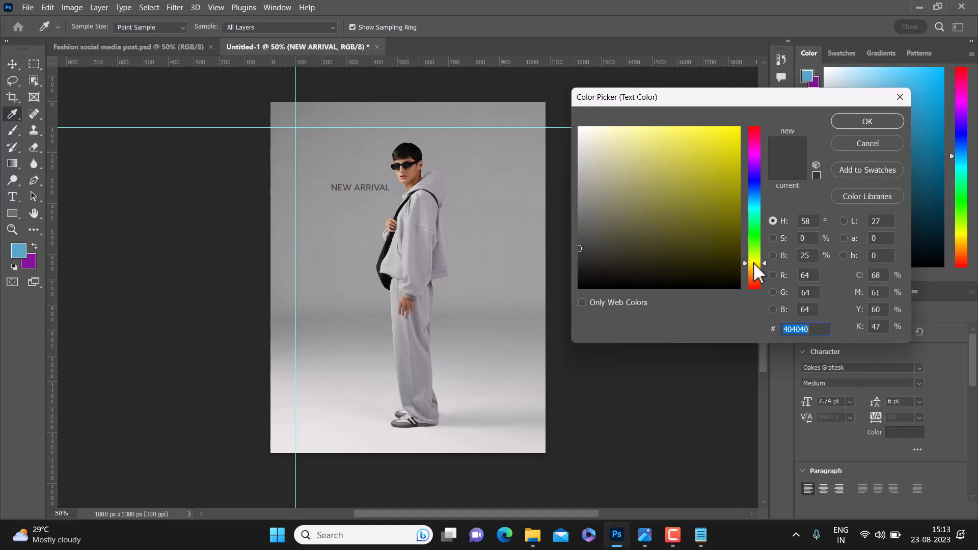
left_click_drag(765, 263, 760, 255)
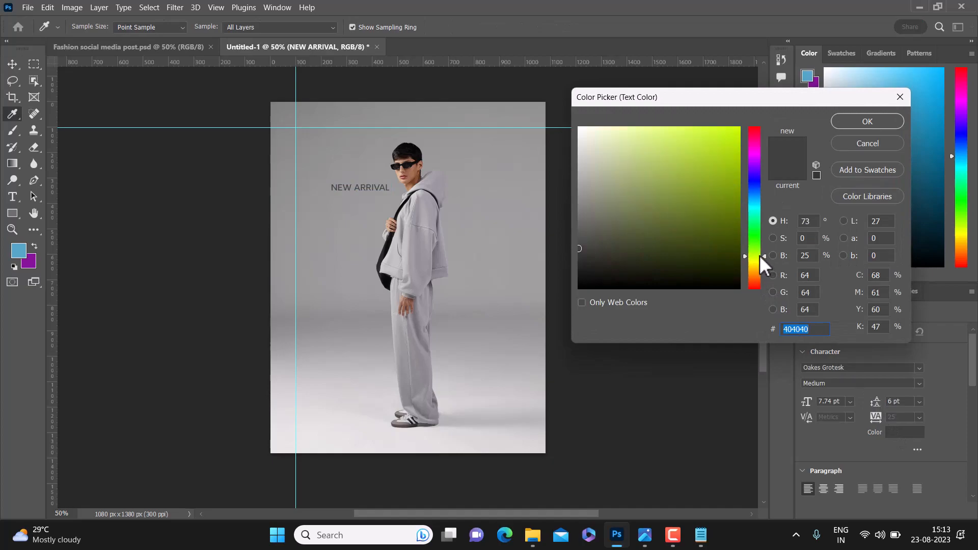
left_click(703, 199)
mouse_move(731, 110)
left_mouse_down()
mouse_move(750, 100)
mouse_move(759, 110)
left_mouse_up()
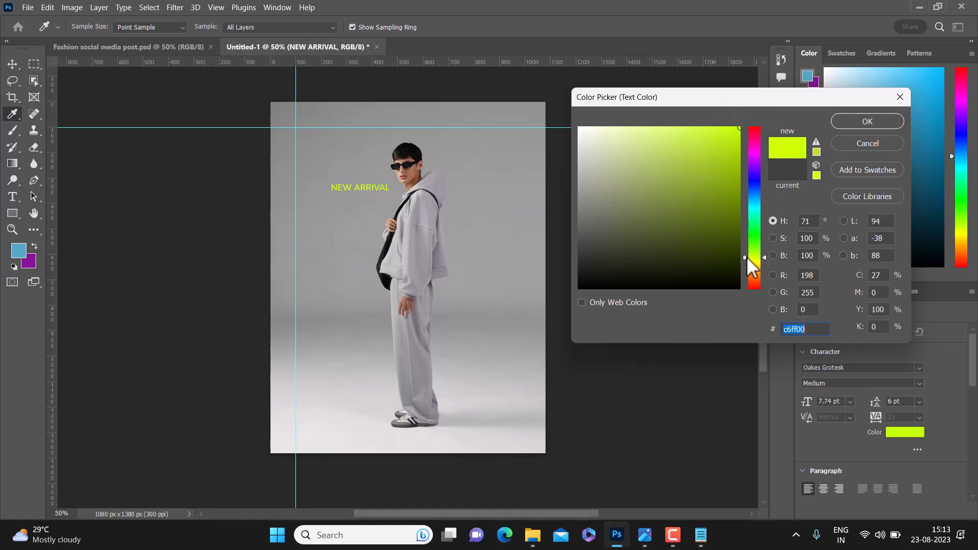
left_click_drag(746, 256, 745, 258)
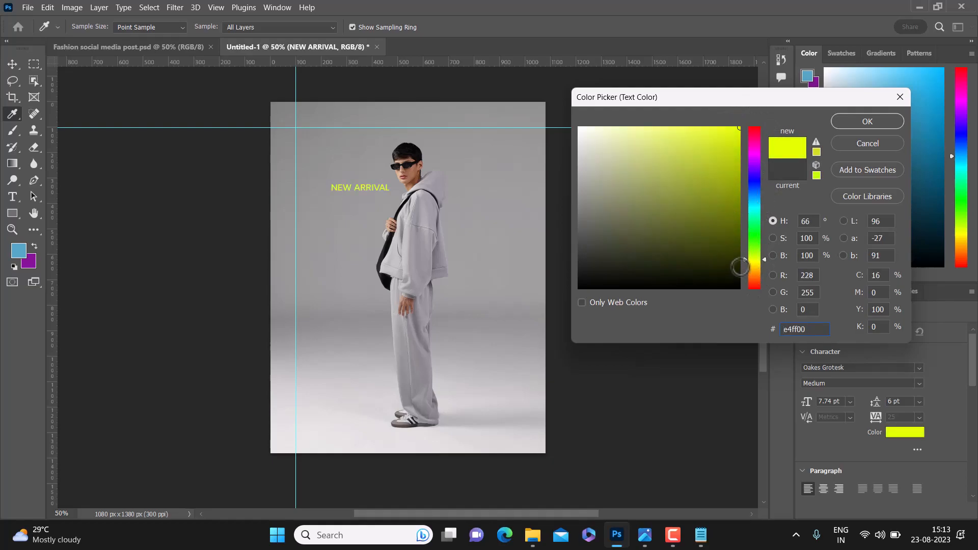
left_click(744, 260)
left_click(858, 119)
left_click_drag(368, 184, 338, 159)
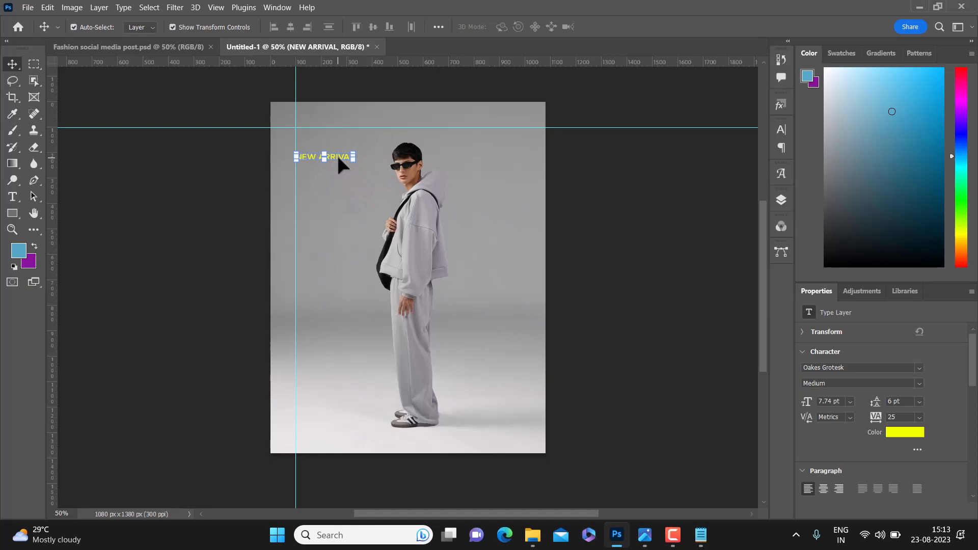
left_click(223, 189)
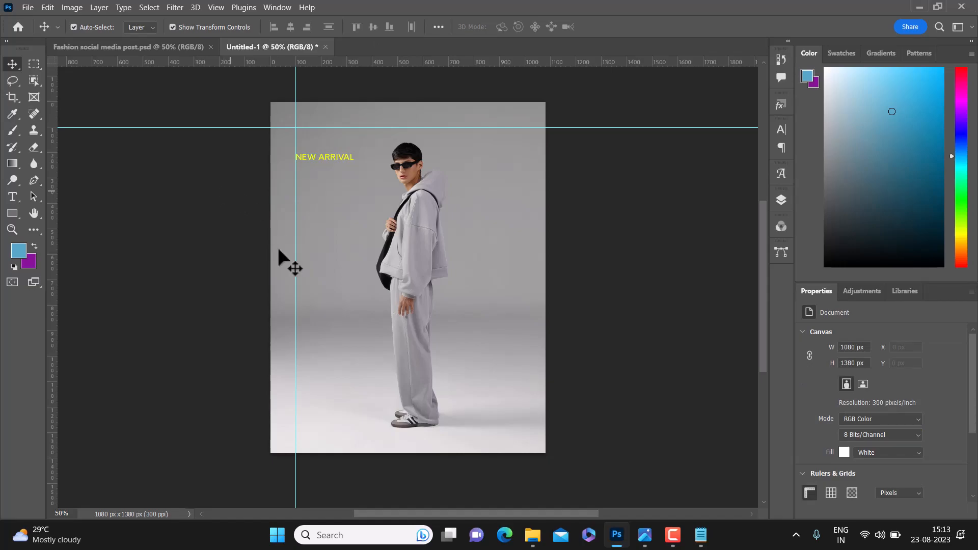
Add a text layer below NEW ARRIVAL with the lines "EFFORTLESS", "ELEGANCE" and "REDEFINED" copied from the Notepad notes.
left_click(19, 200)
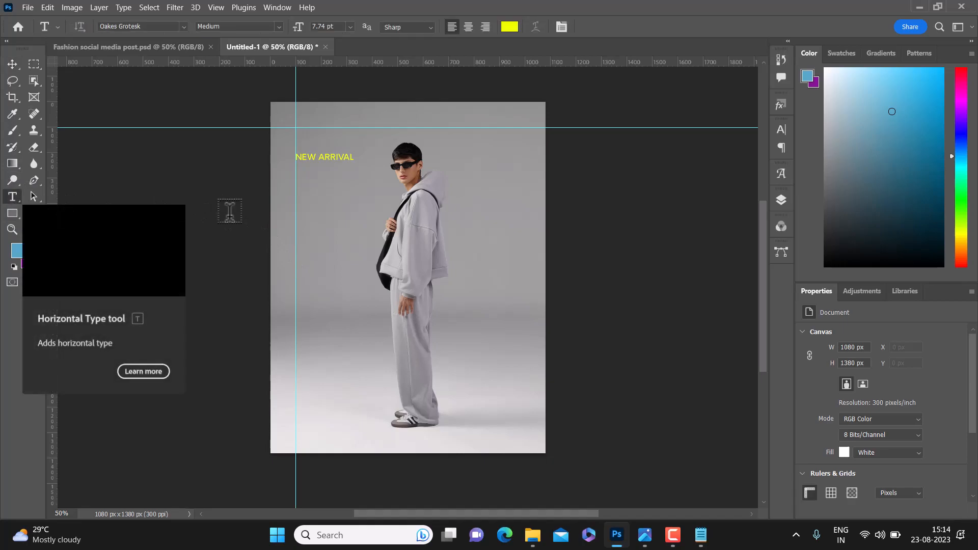
left_click(326, 196)
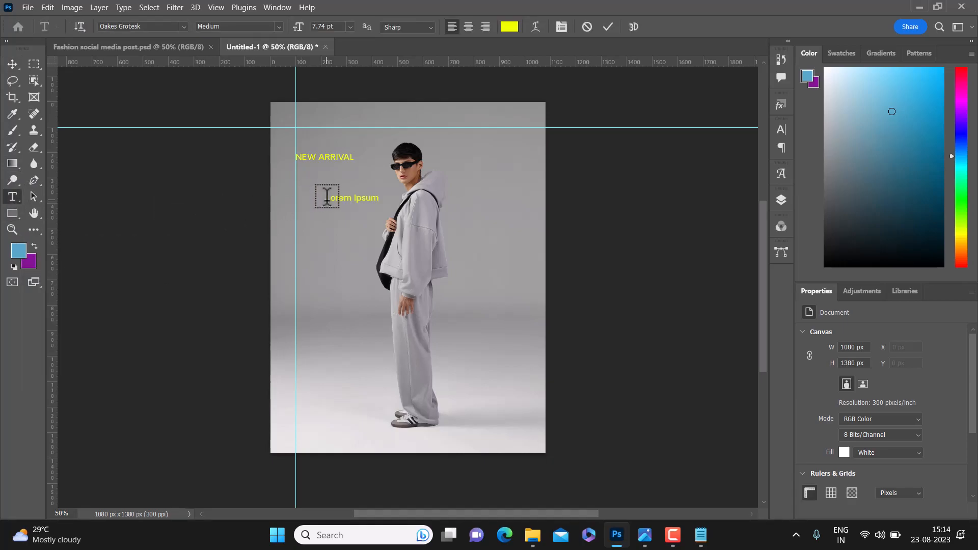
mouse_move(700, 535)
left_click(697, 477)
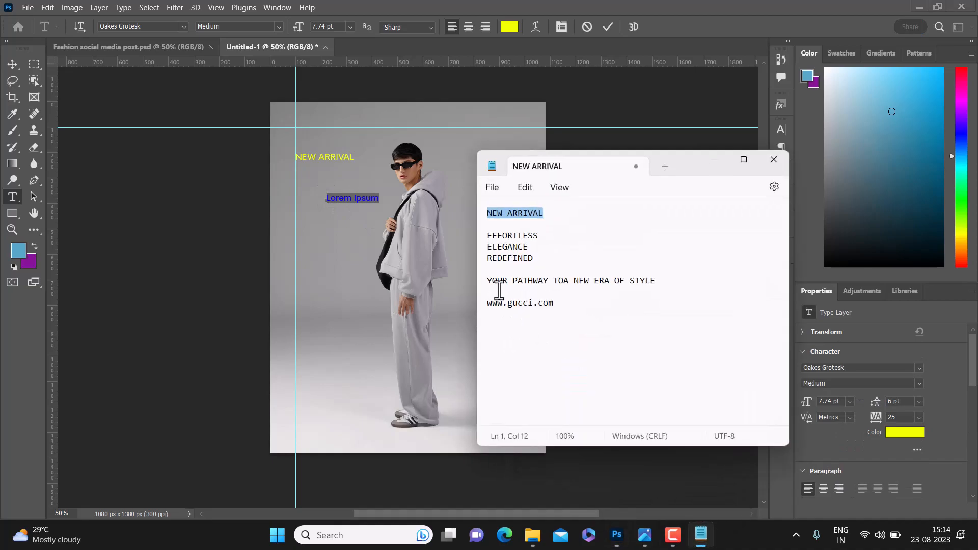
left_click(493, 235)
left_click_drag(493, 237, 542, 261)
key("ctrl+c")
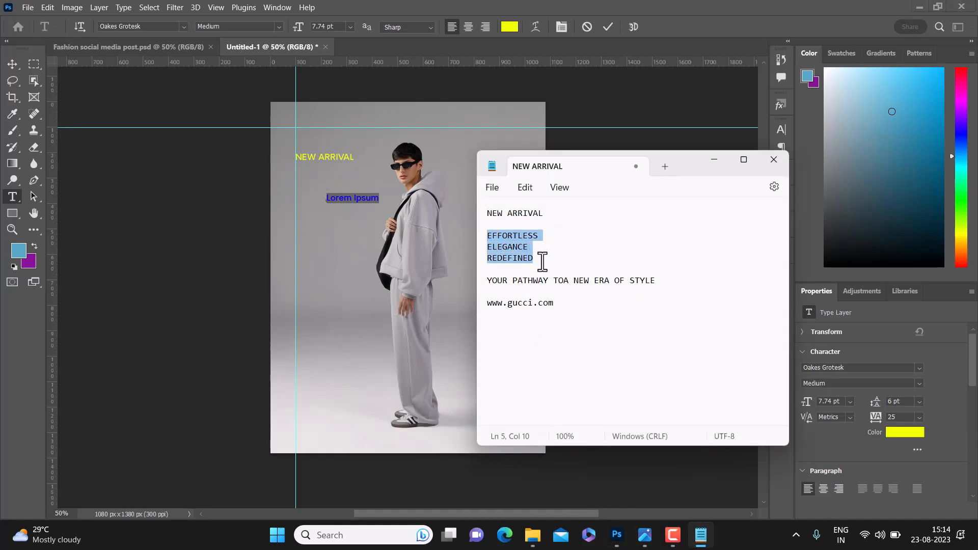
left_click(714, 161)
key("ctrl+v")
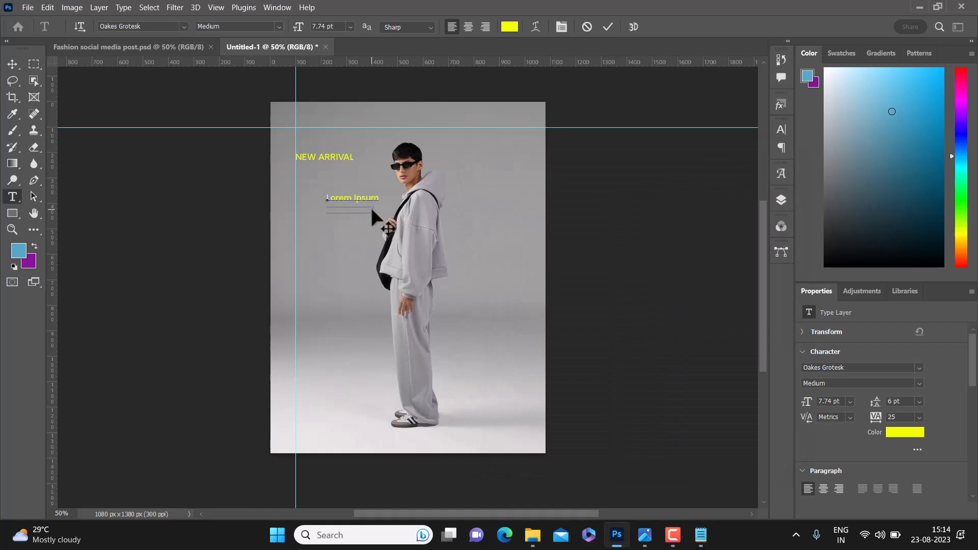
Scale the three-line EFFORTLESS ELEGANCE REDEFINED headline up proportionally to about 188%.
left_click(11, 64)
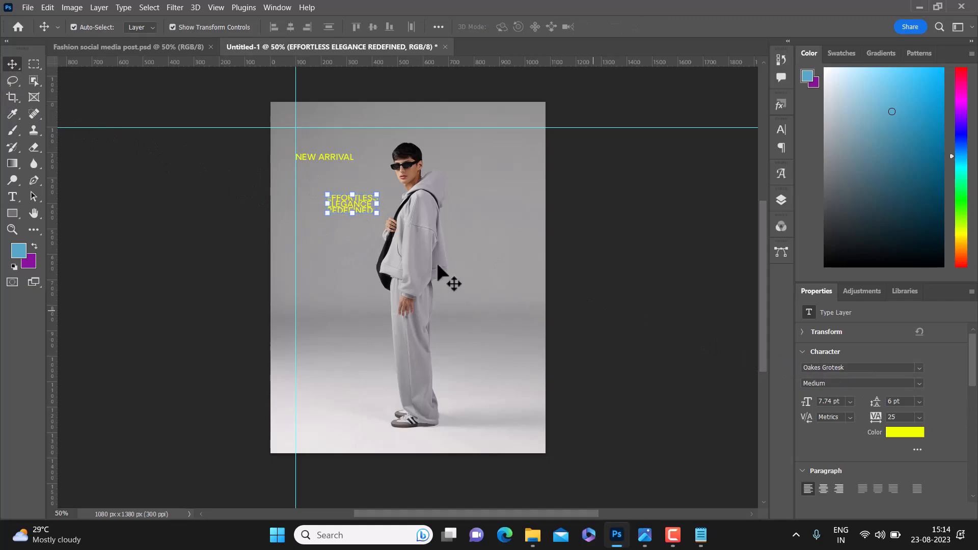
left_click_drag(377, 213, 414, 260)
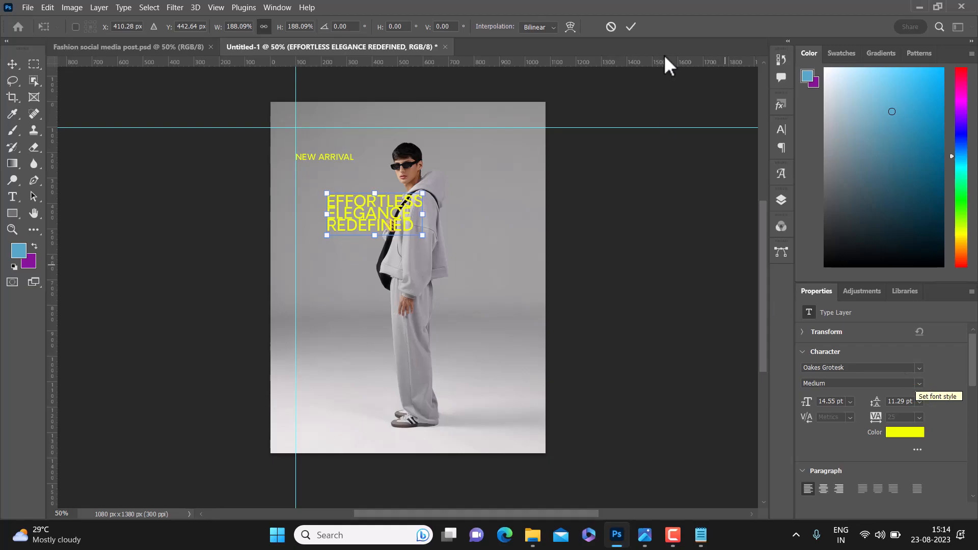
left_click(632, 27)
Try the Regular and Bold styles of Oakes Grotesk on the three-line headline.
left_click(918, 384)
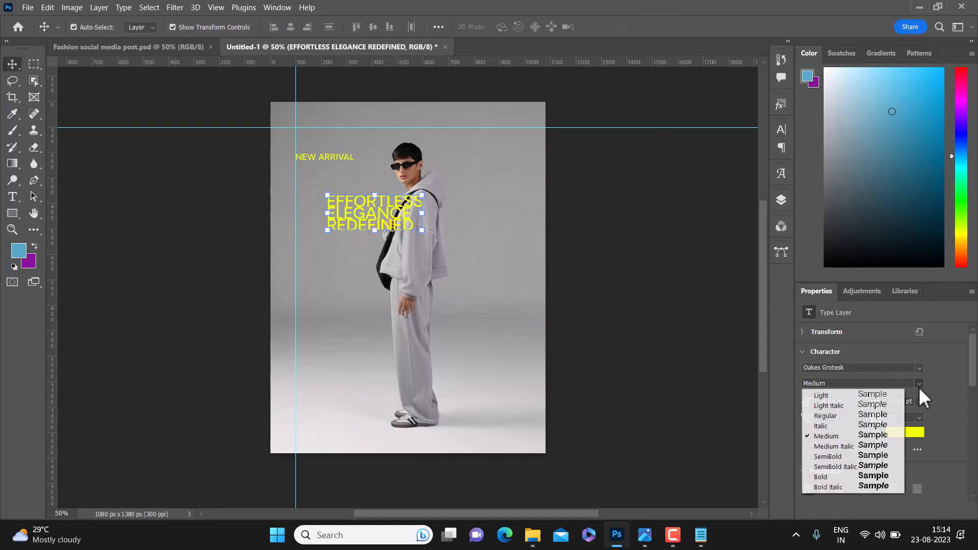
left_click(869, 416)
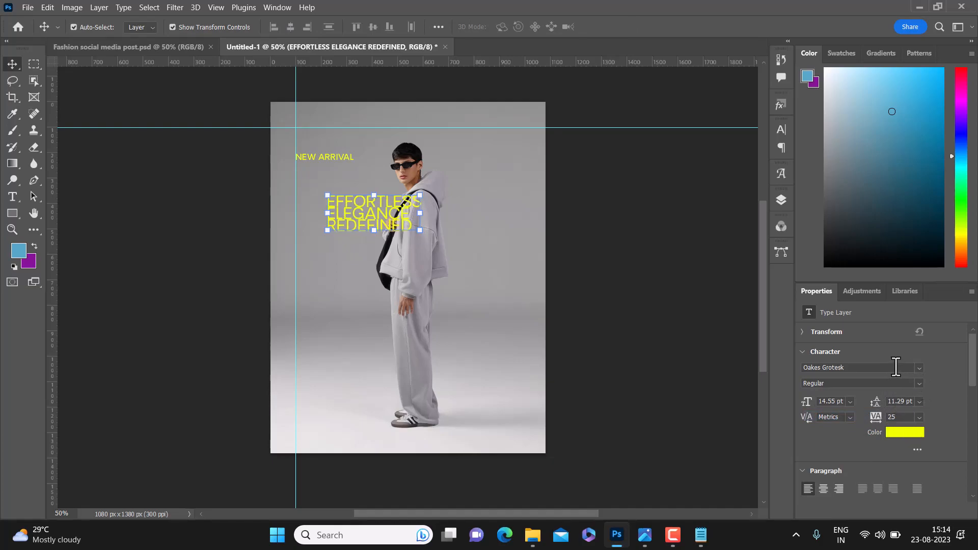
left_click(893, 365)
left_click(919, 385)
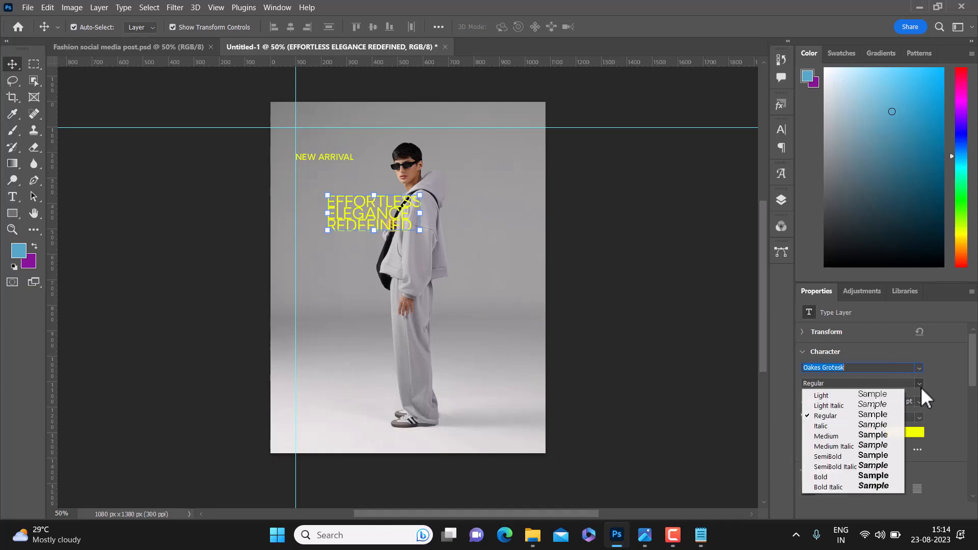
left_click(840, 477)
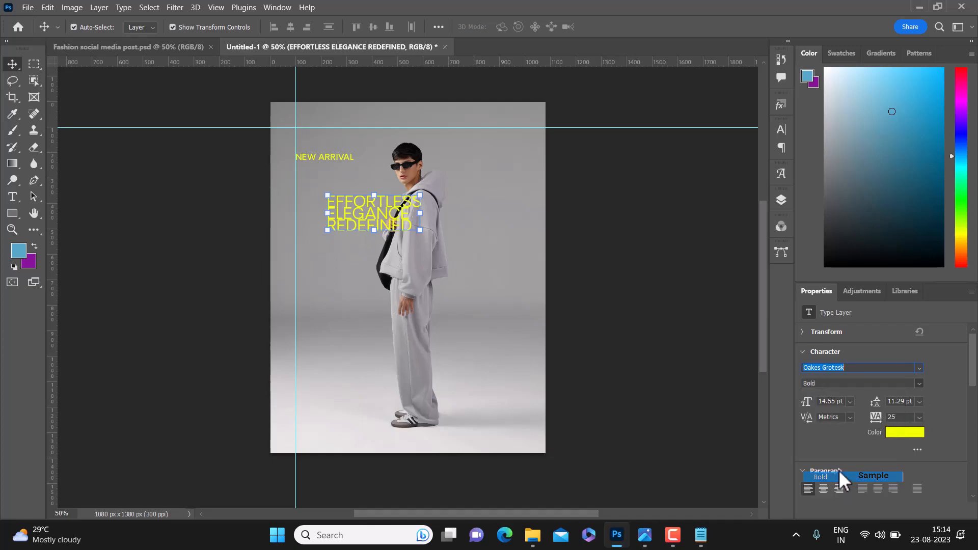
Change the three-line headline's font to Century Gothic Bold.
left_click(851, 367)
key("Down")
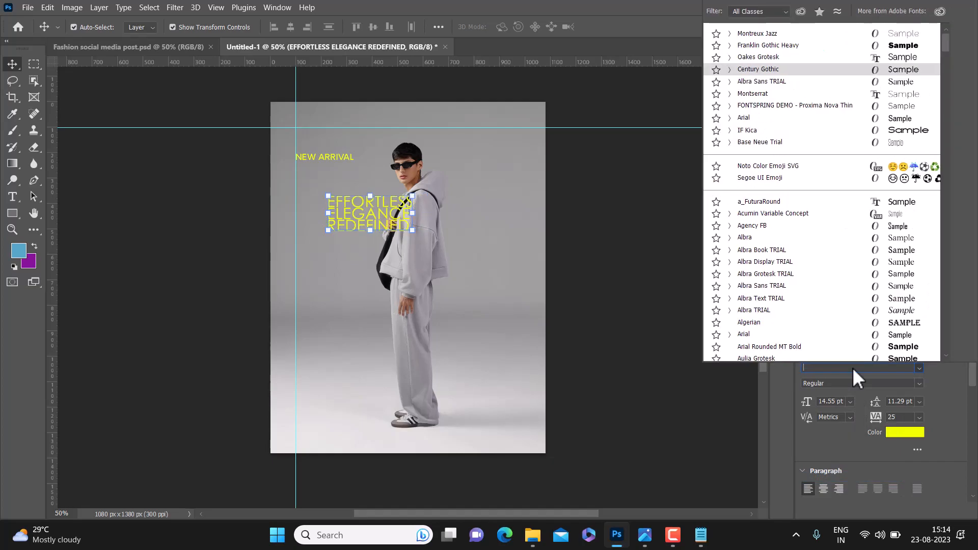
type("centu")
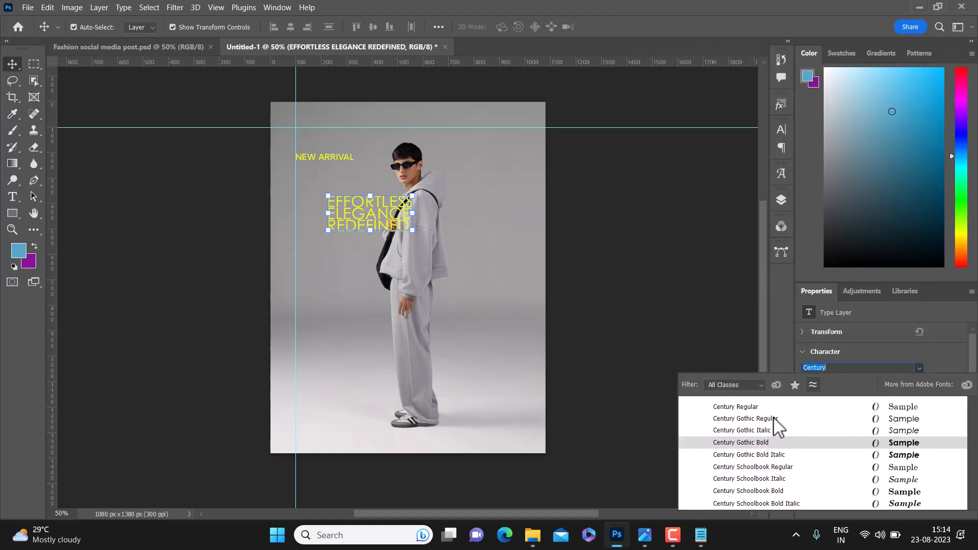
left_click(779, 443)
left_click(777, 442)
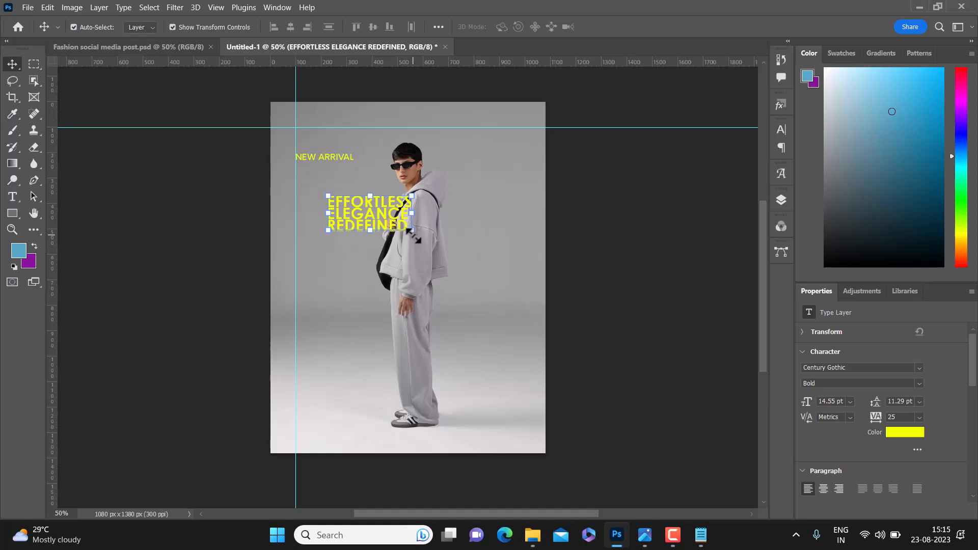
Set the three-line headline's leading to Auto and move it below NEW ARRIVAL, starting at the vertical guide.
left_click(919, 368)
left_click(921, 368)
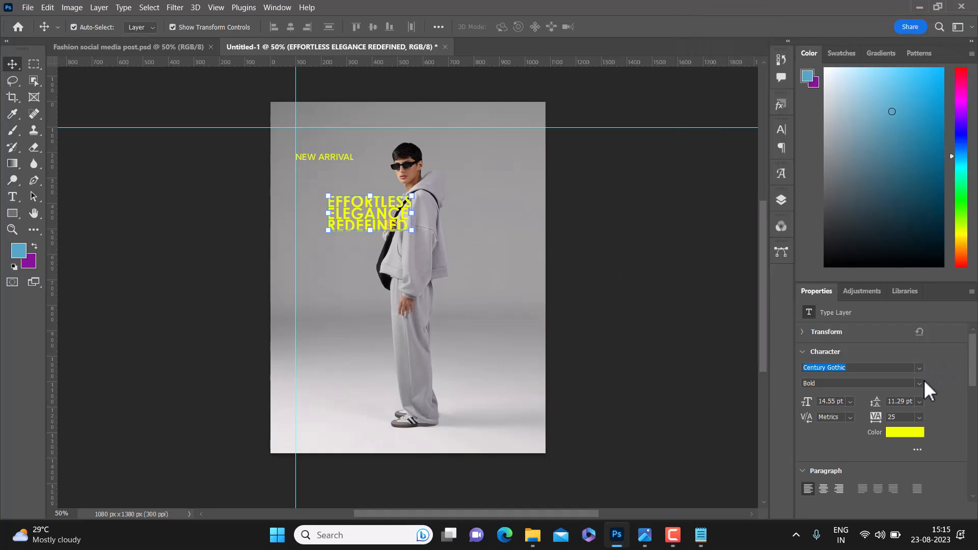
left_click(920, 401)
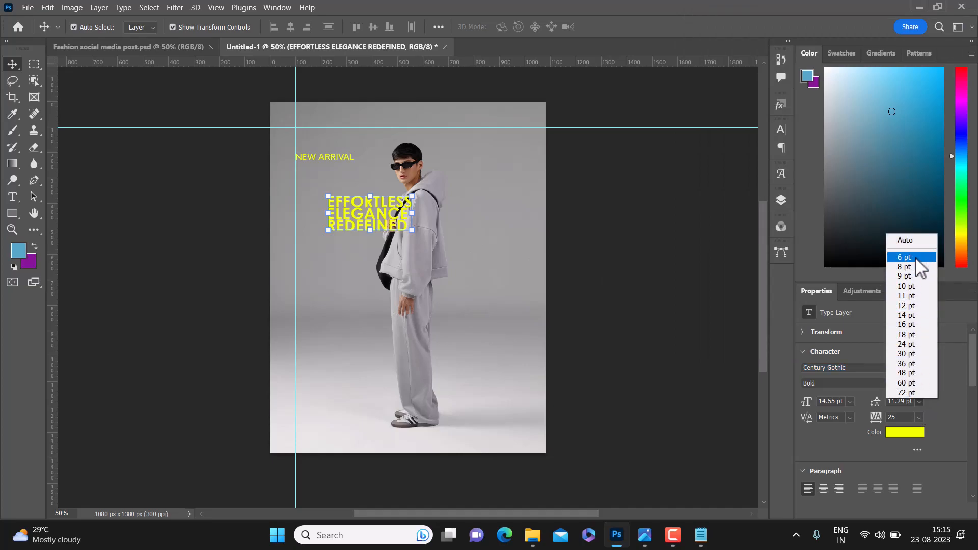
left_click(914, 241)
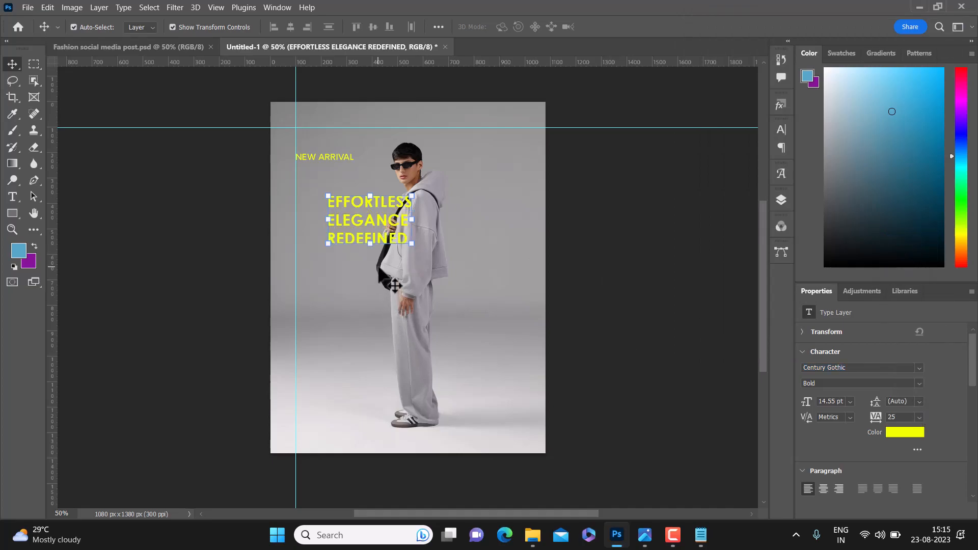
left_click_drag(393, 221, 344, 206)
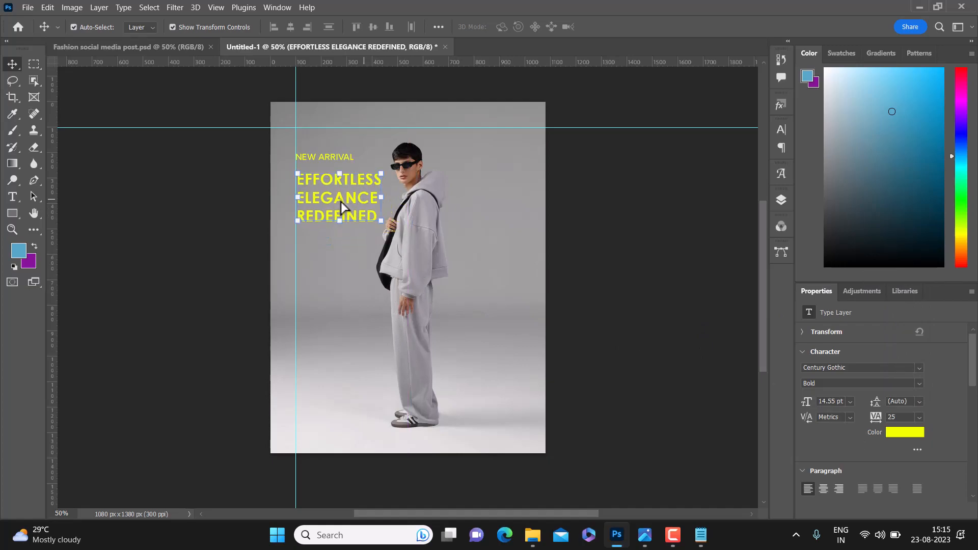
Indent the headline's ELEGANCE line, and the REDEFINED line further still, with spaces to form a staircase layout.
double_click(336, 194)
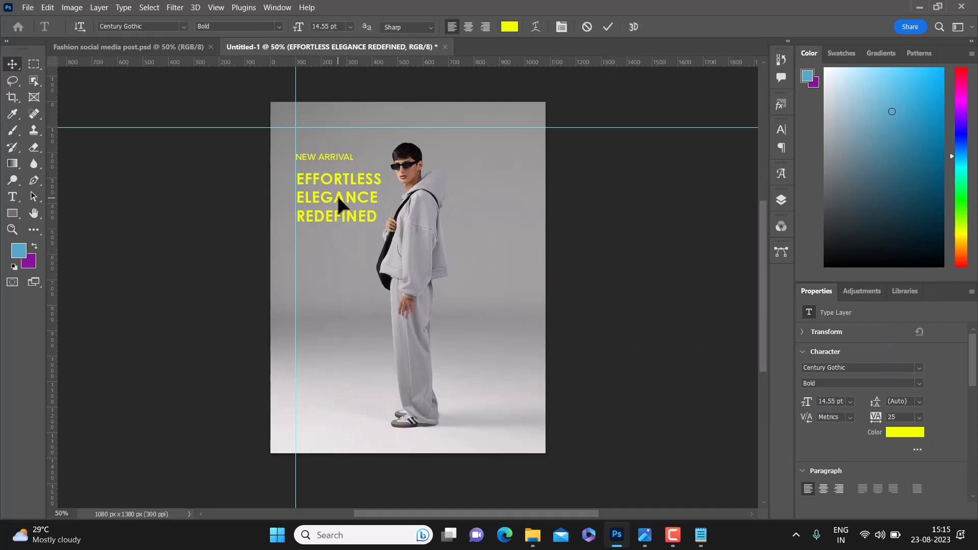
left_click(313, 196)
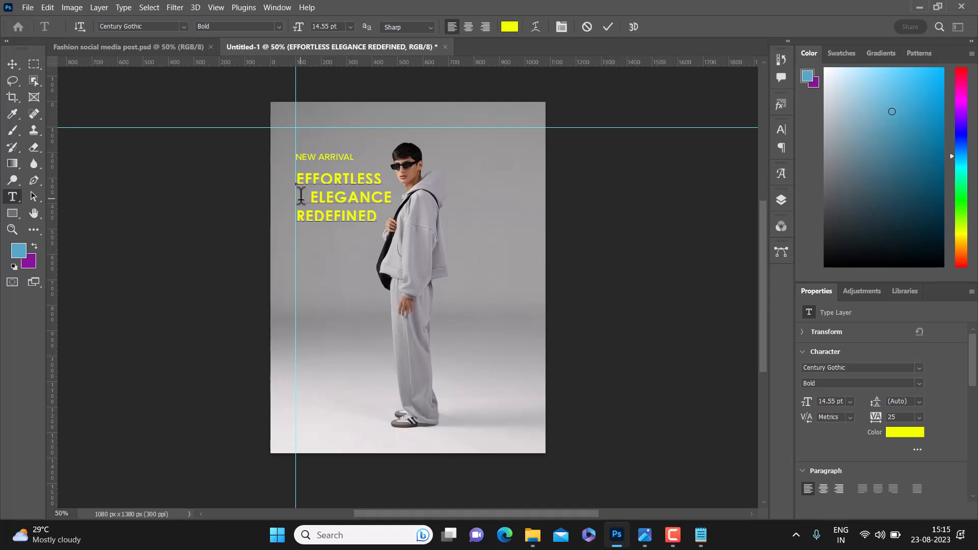
key("Left")
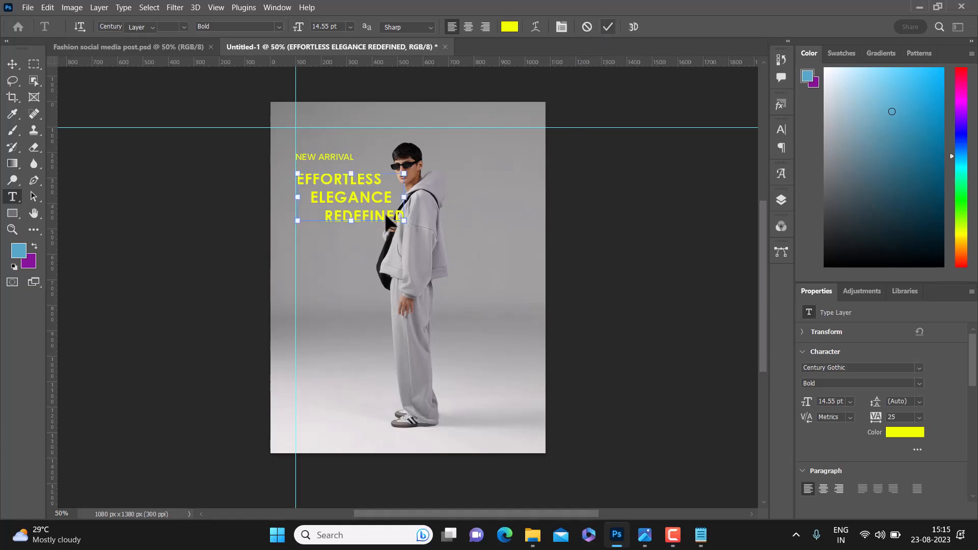
left_click(609, 26)
key("v")
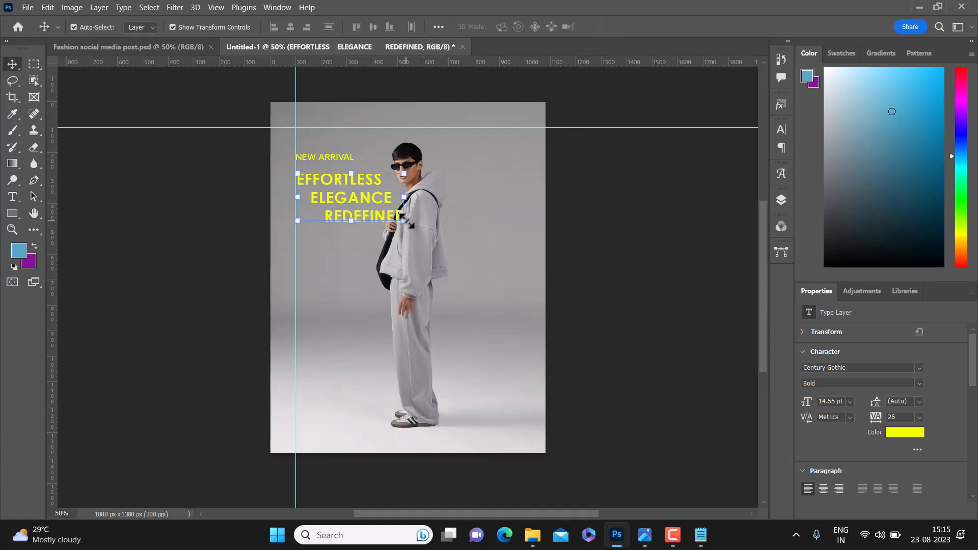
Scale the staggered headline up proportionally to about 117% and change its text color to white (ffffff).
left_click_drag(406, 221, 429, 232)
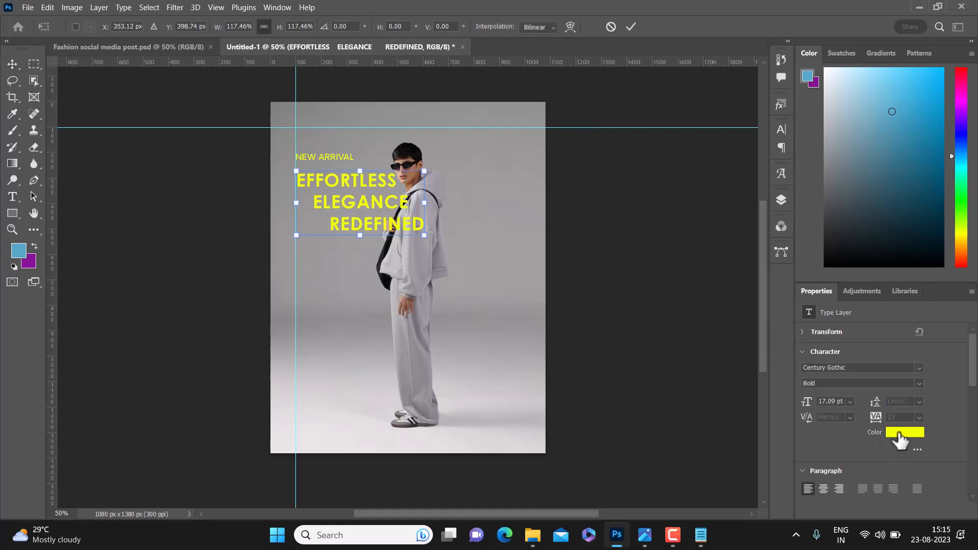
left_click(632, 27)
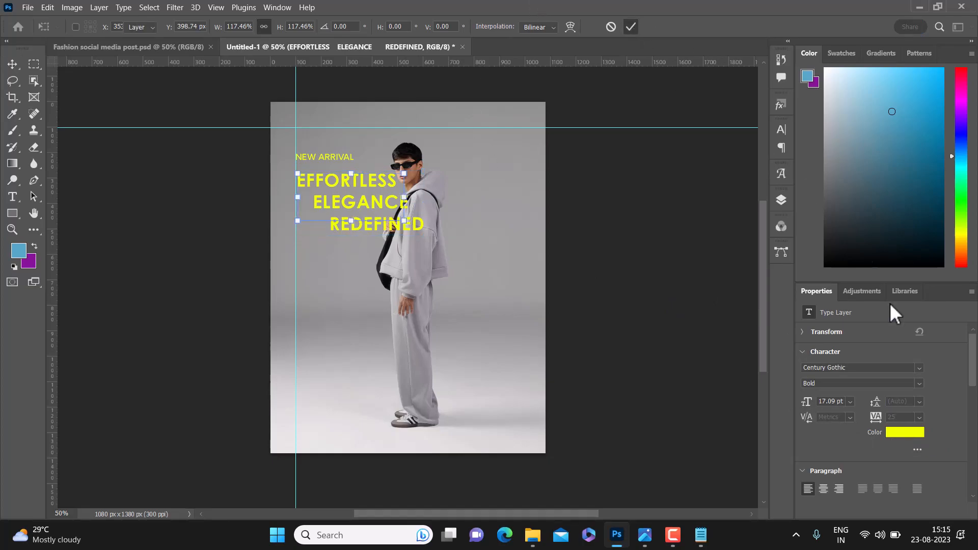
left_click(905, 433)
type("ffffff")
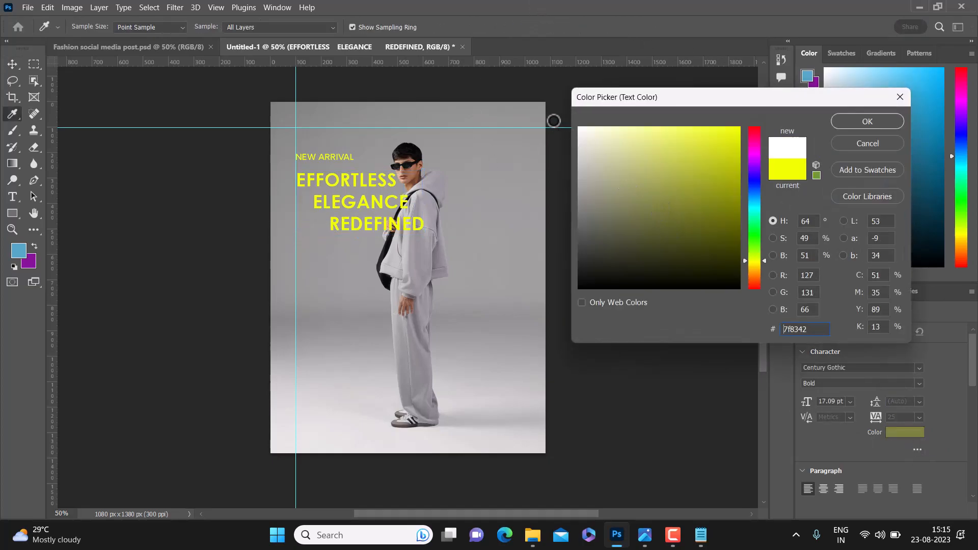
left_click(858, 124)
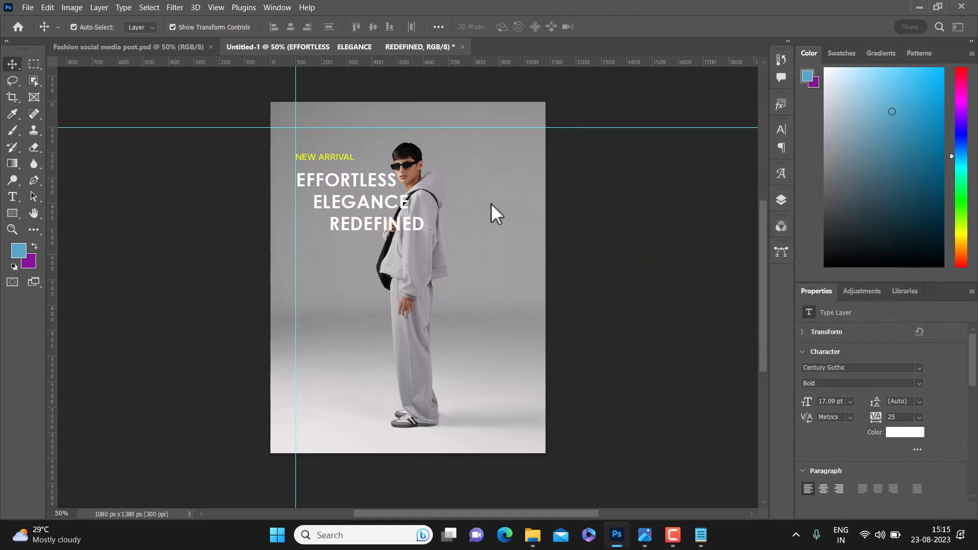
Tighten the white headline's leading to 16 pt.
left_click(919, 402)
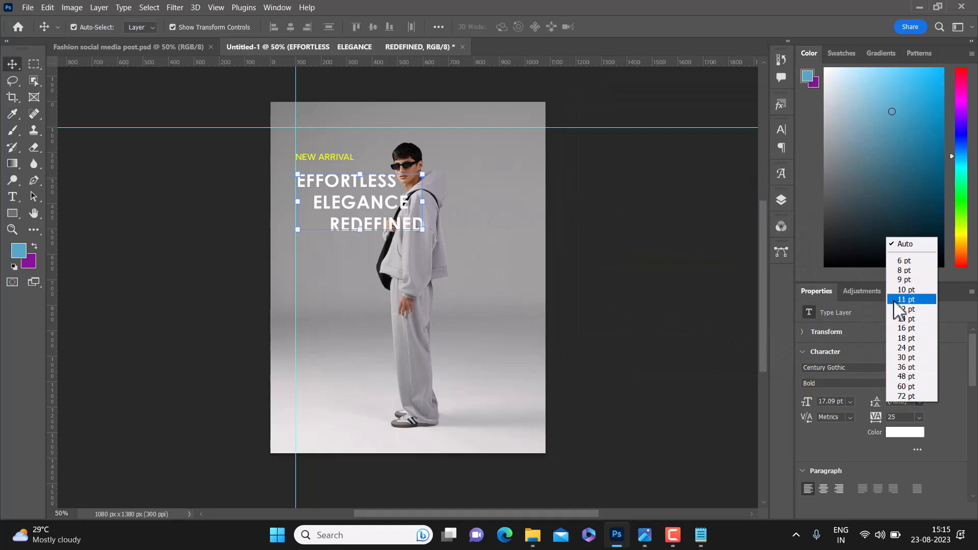
left_click(904, 320)
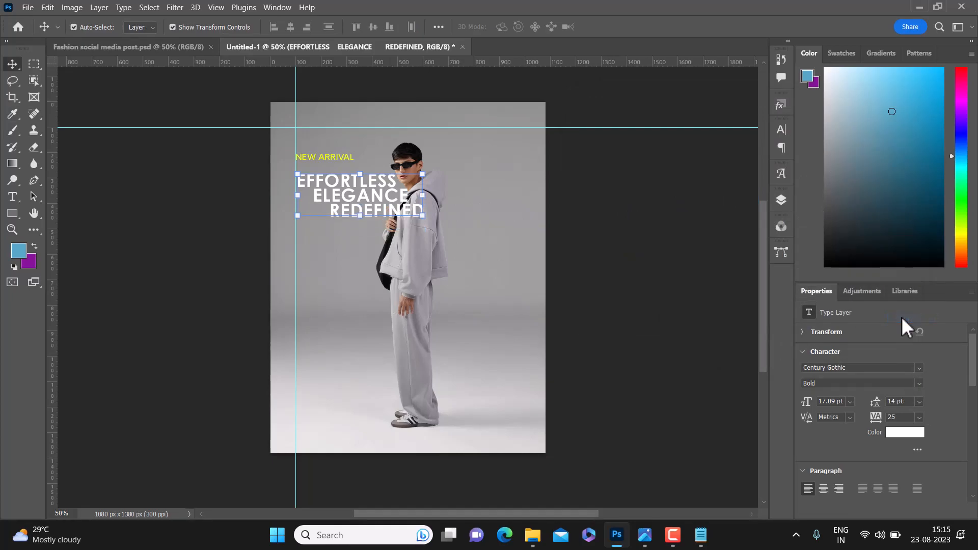
left_click(920, 402)
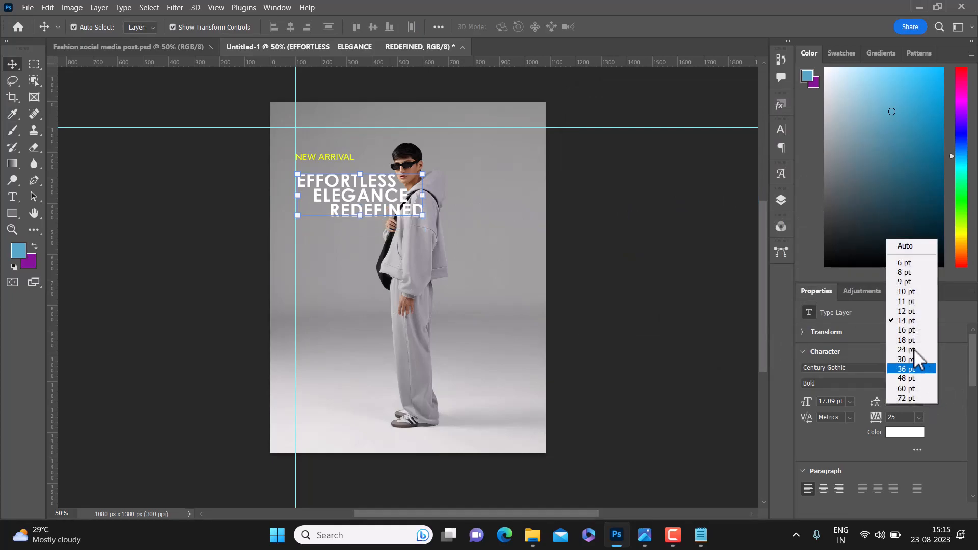
left_click(908, 331)
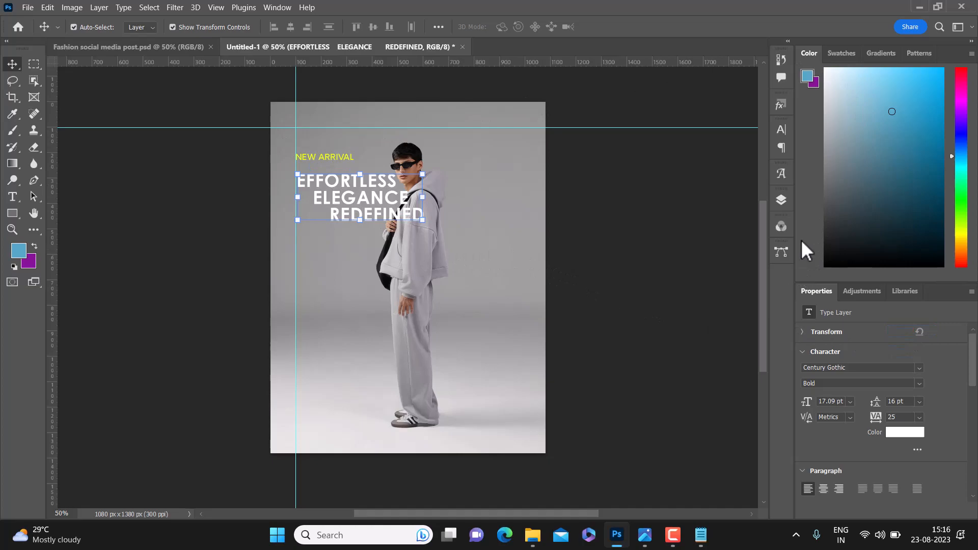
Move the NEW ARRIVAL text down to sit just above the EFFORTLESS line.
left_click(719, 417)
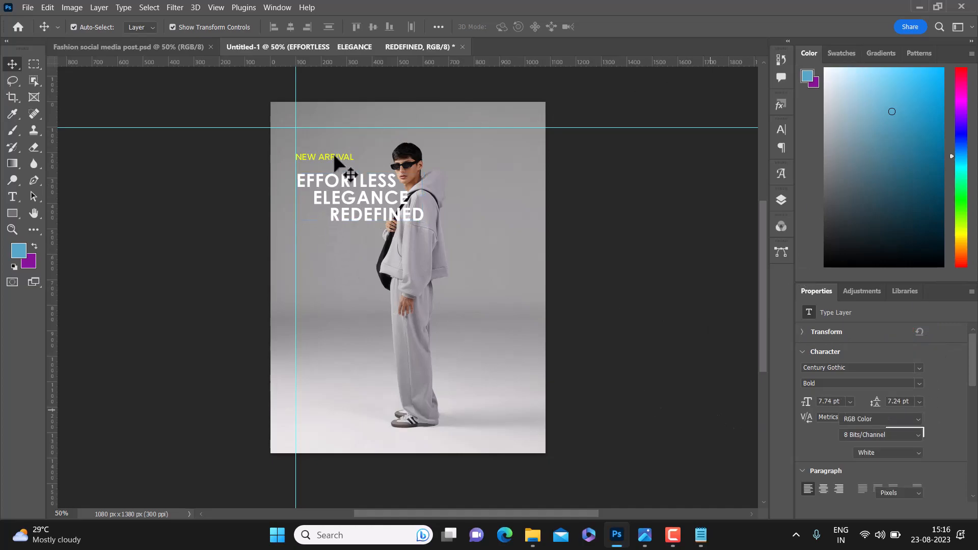
left_click_drag(340, 161, 341, 172)
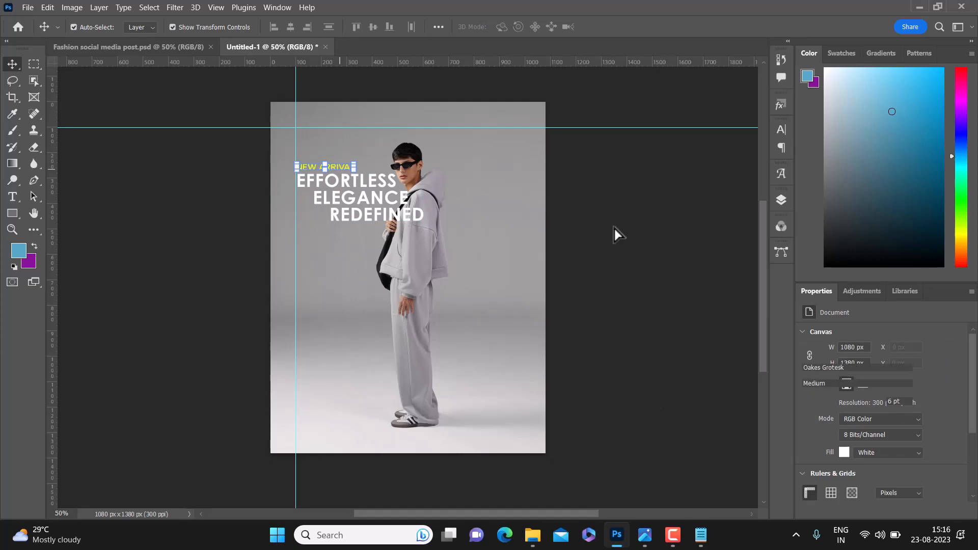
left_click(360, 173)
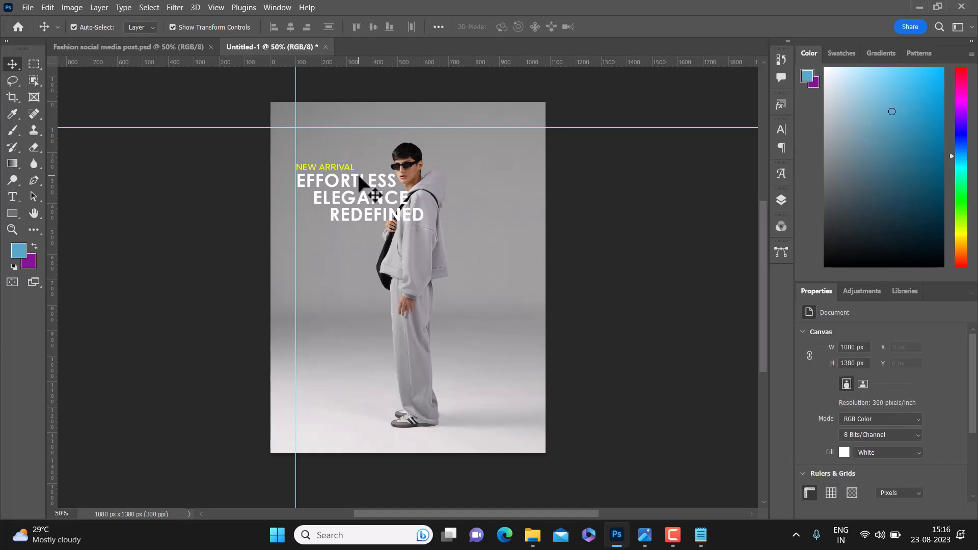
Add a text layer over the model's legs reading "YOUR PATHWAY TO A NEW ERA OF STYLE", copied from the Notepad notes with the missing space corrected.
scroll(350, 255, "down", 2)
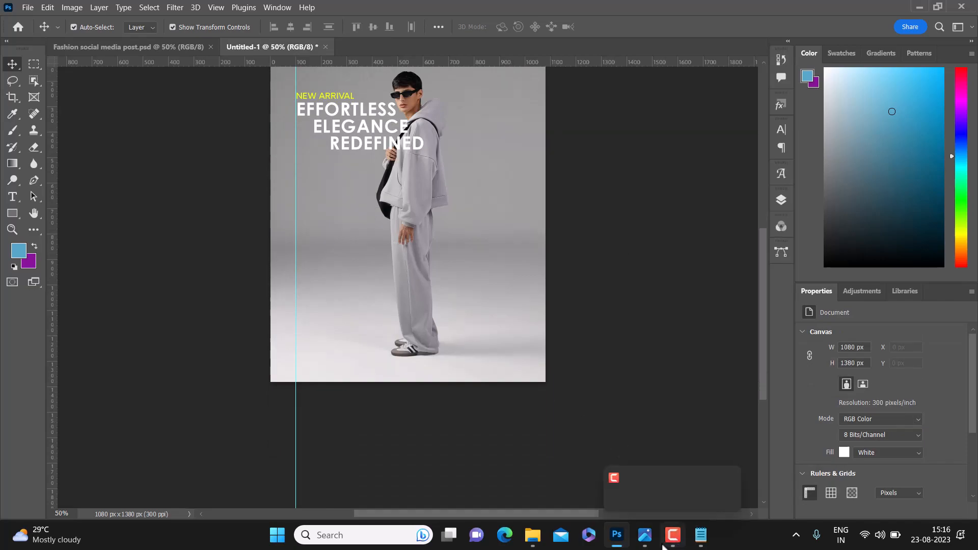
mouse_move(649, 544)
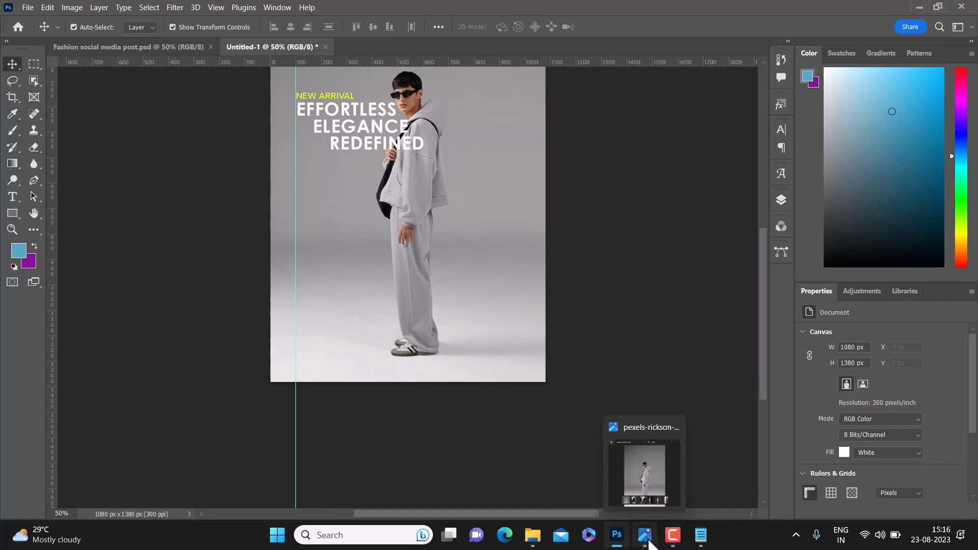
left_click(700, 536)
left_click_drag(488, 280, 660, 278)
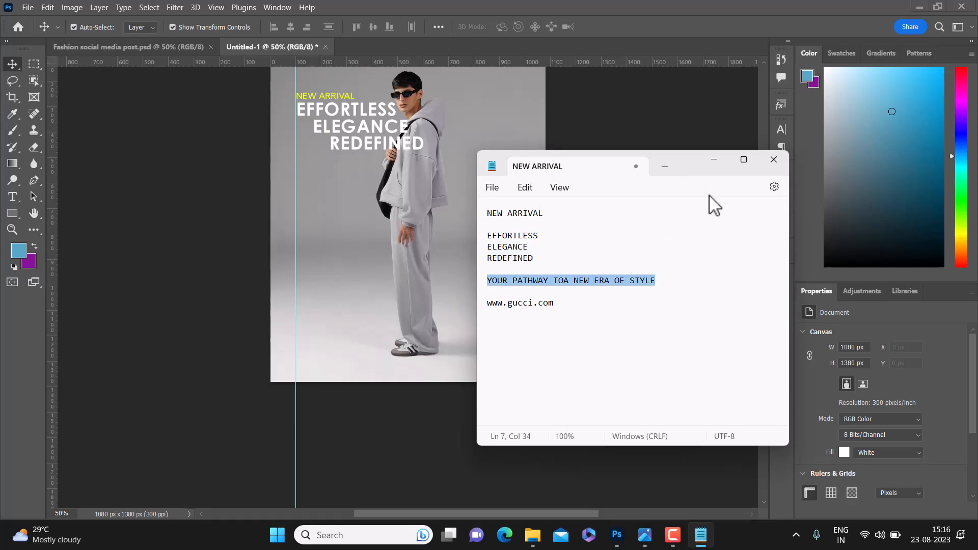
left_click(719, 161)
key("t")
left_click(365, 265)
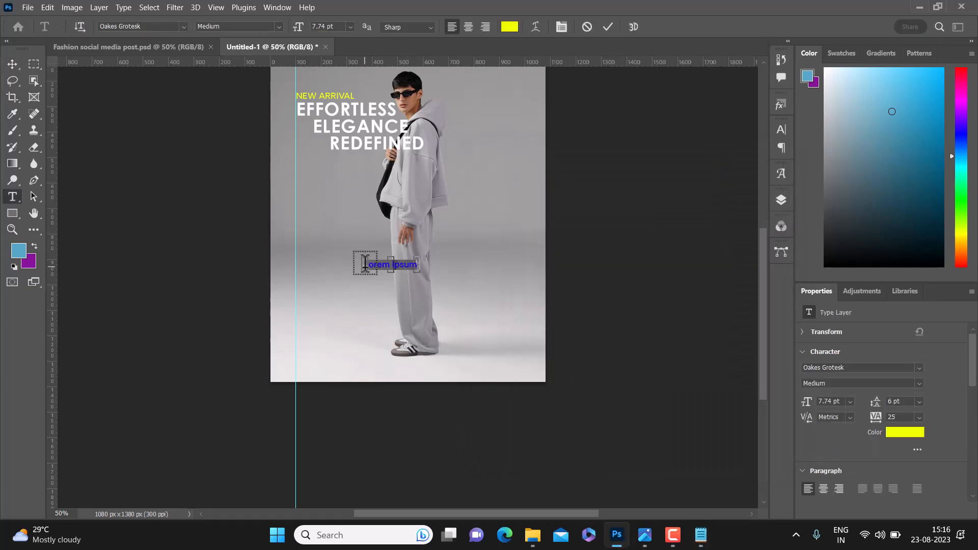
type("YOUR PATHWAY TO A NEW ERA OF STYLE")
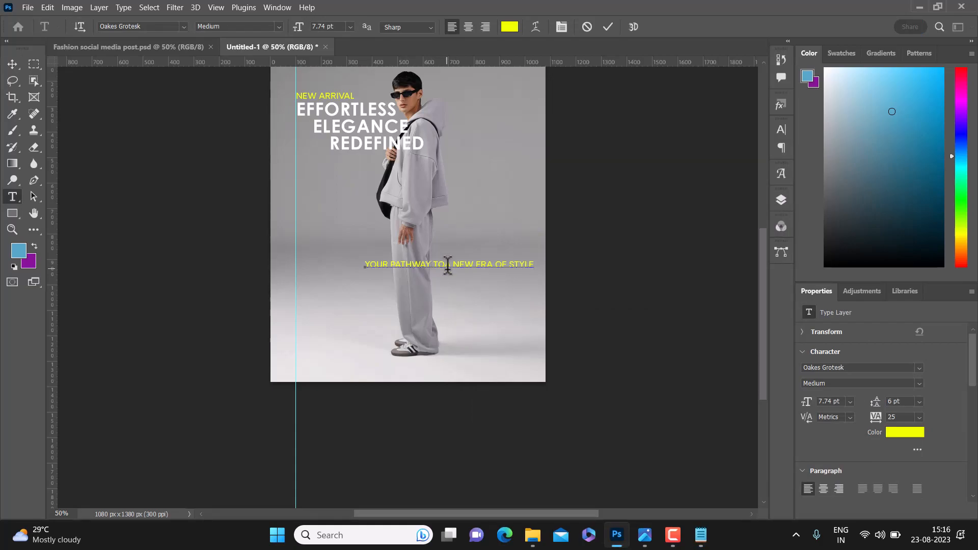
type("A")
left_click(608, 26)
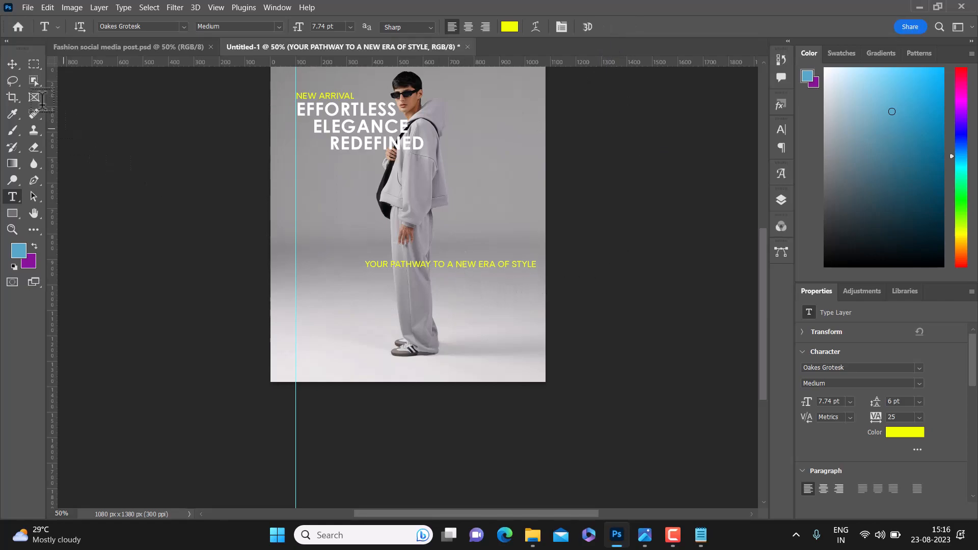
Change the YOUR PATHWAY tagline's text color to white (ffffff) and its font style to Regular.
key("v")
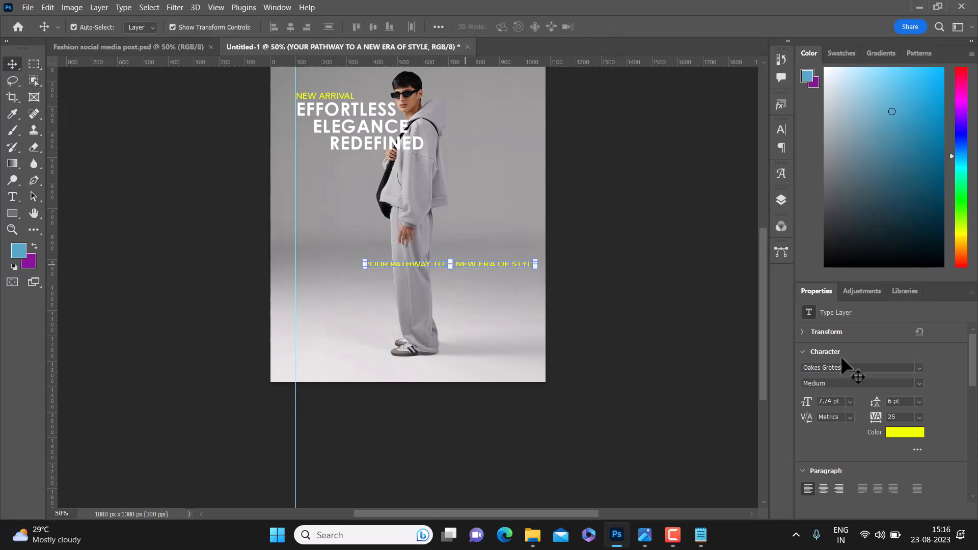
left_click(918, 434)
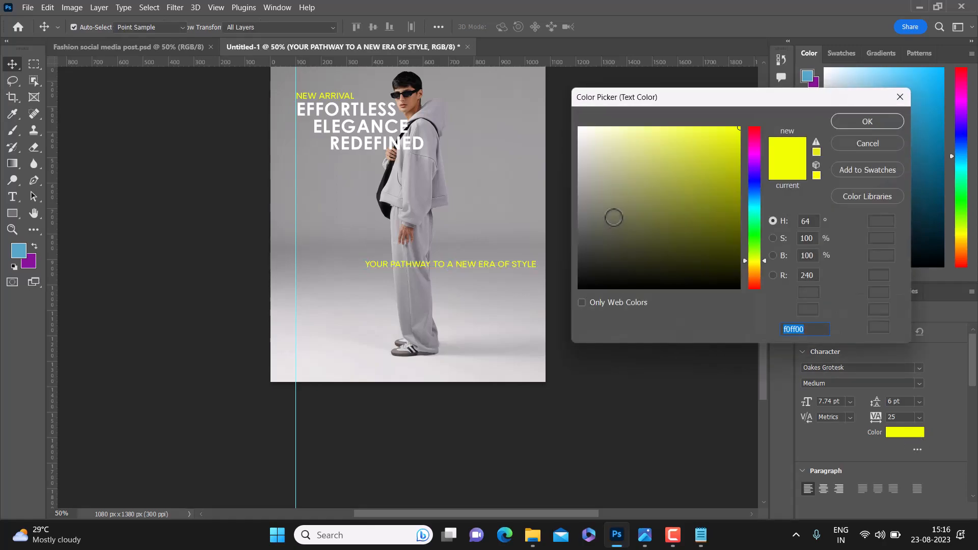
left_click(621, 208)
left_click_drag(532, 117, 525, 102)
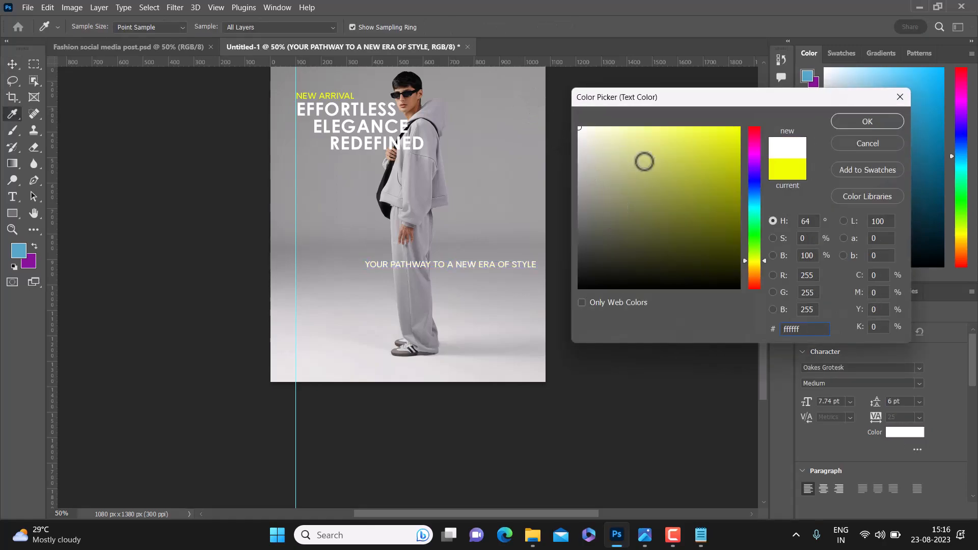
left_click(856, 121)
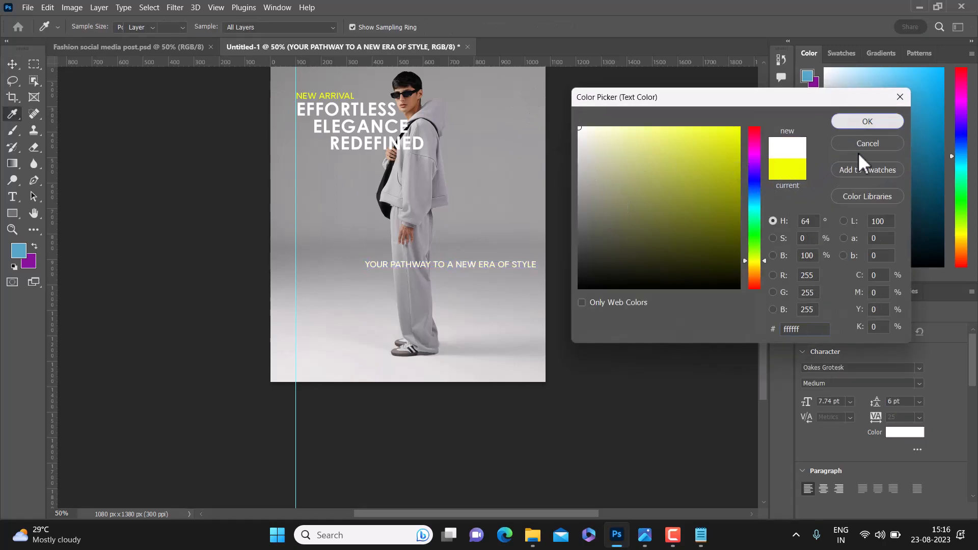
left_click(916, 382)
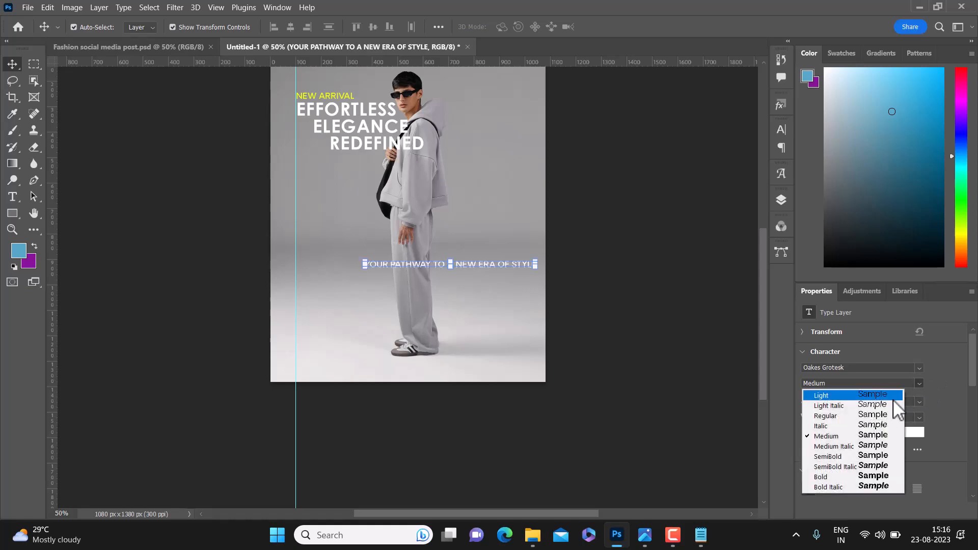
left_click(874, 415)
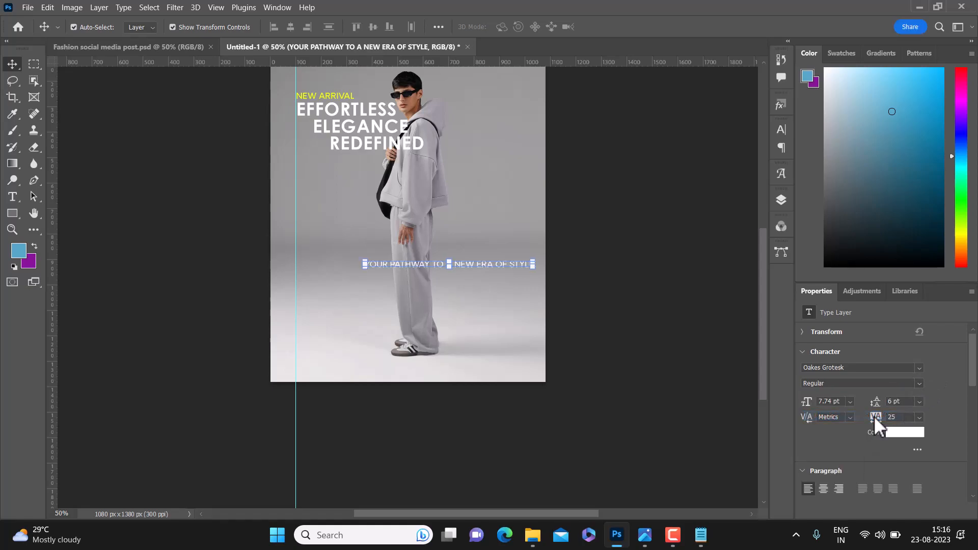
Break the tagline into two lines, "YOUR PATHWAY TO" and "A NEW ERA OF STYLE".
double_click(439, 260)
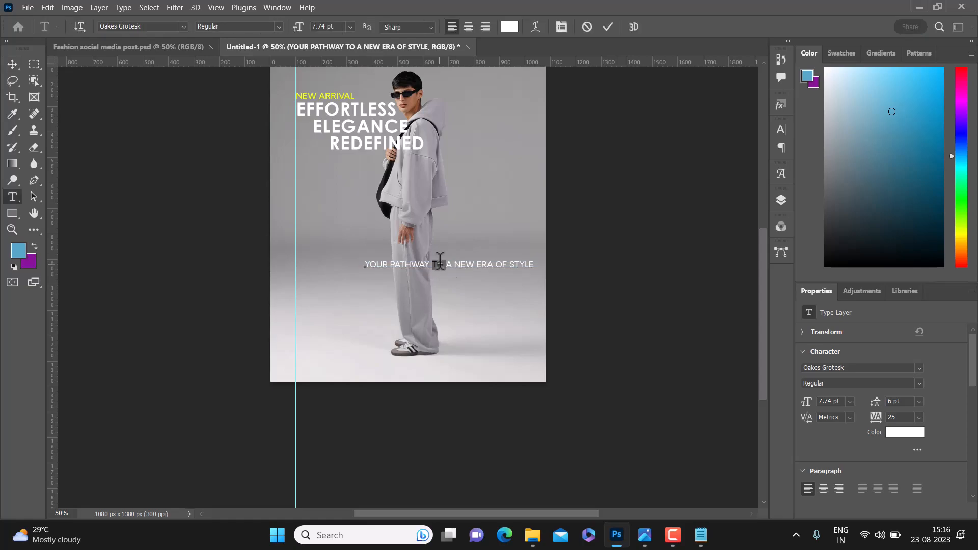
key("Return")
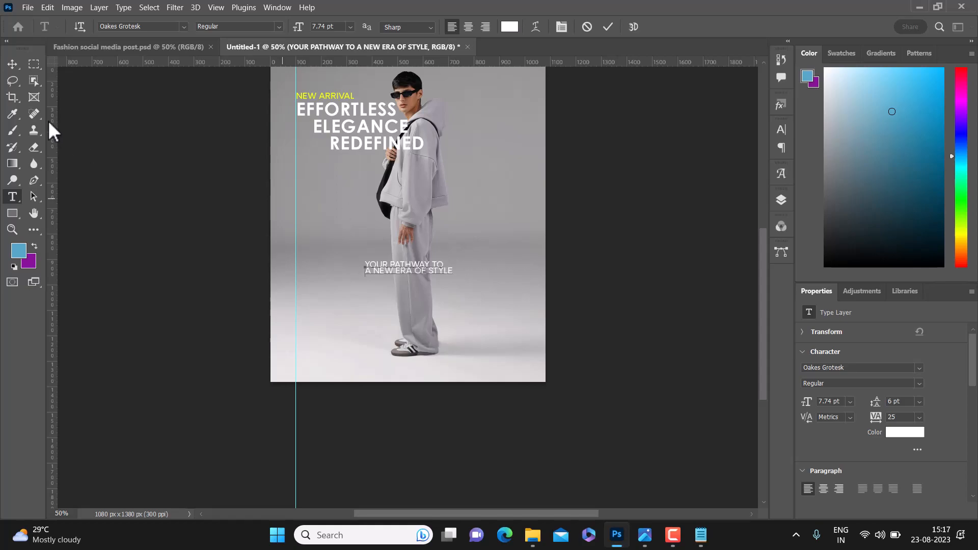
left_click(13, 64)
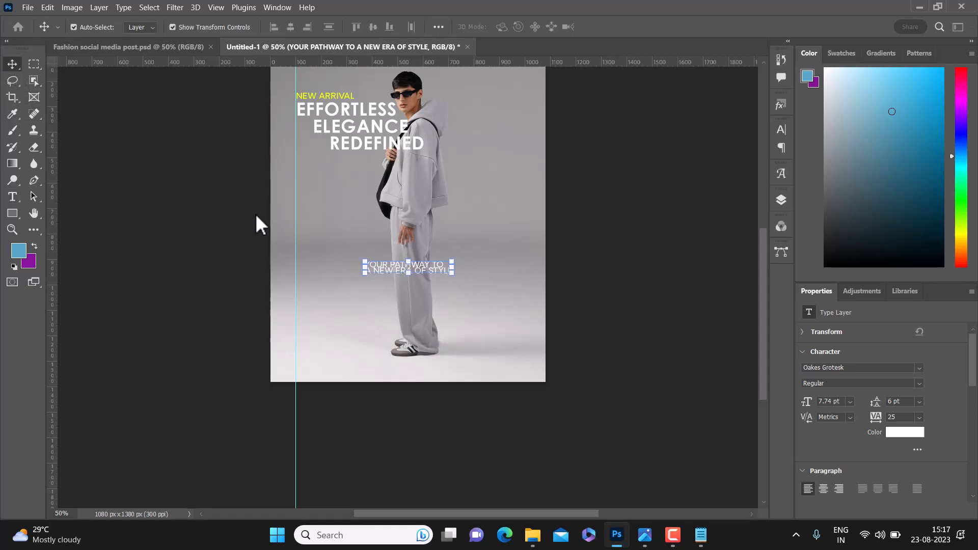
double_click(386, 261)
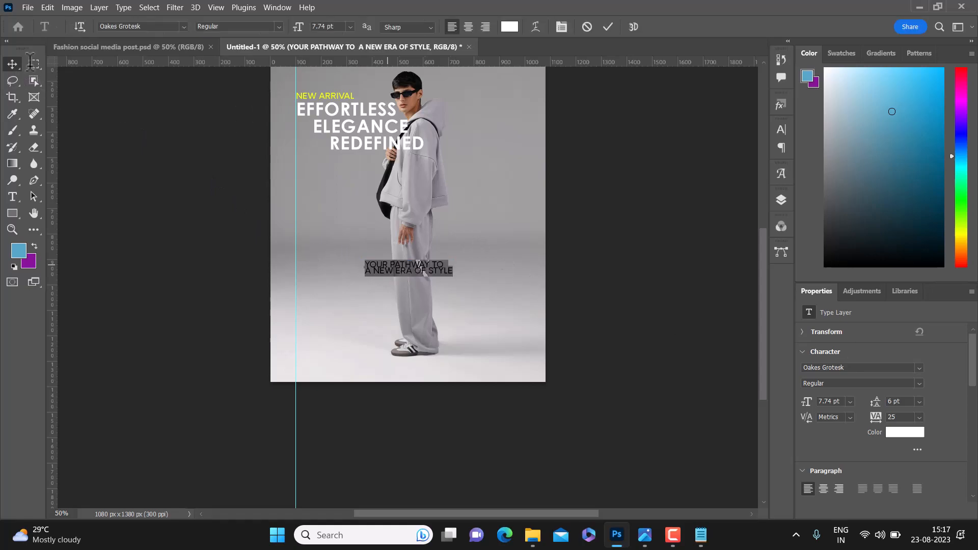
Commit the two-line tagline and set its leading to 12 pt.
left_click(13, 65)
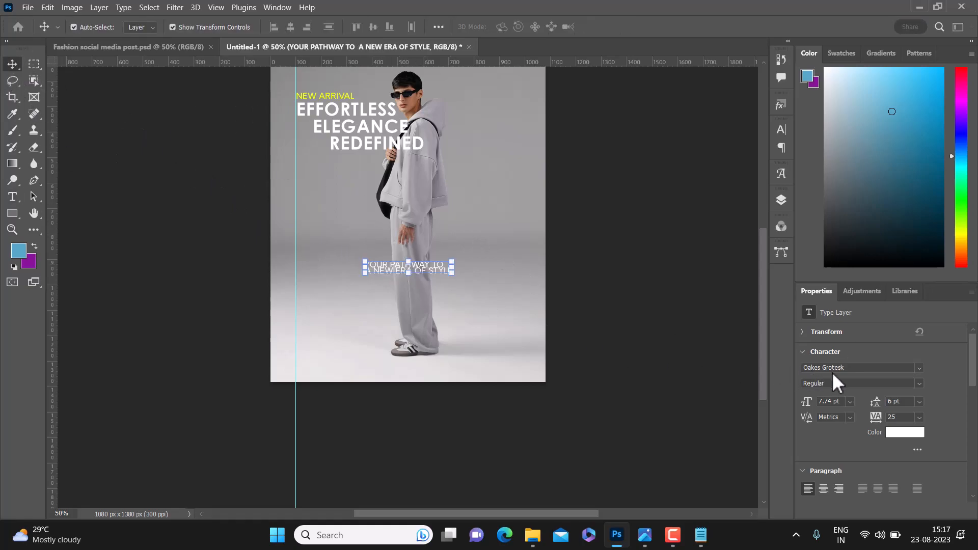
left_click(916, 403)
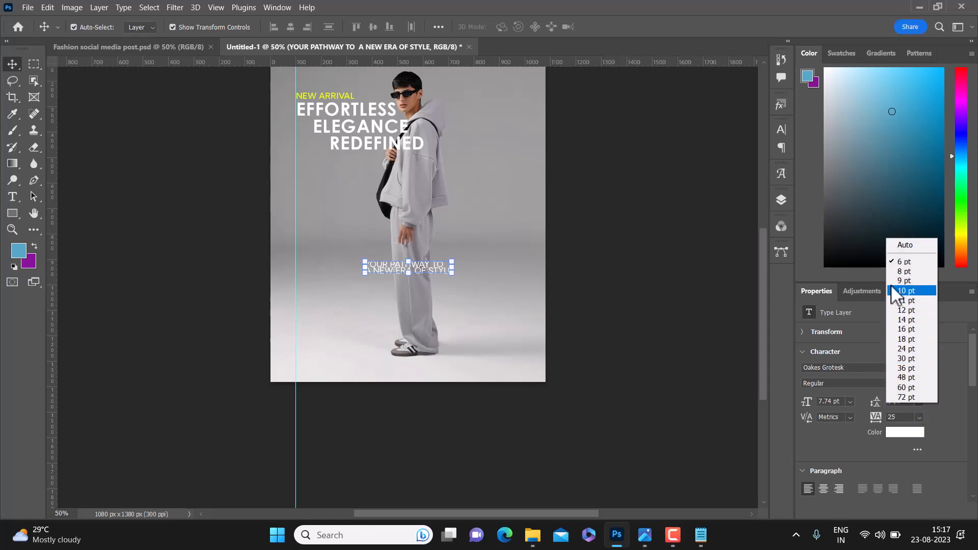
left_click(917, 338)
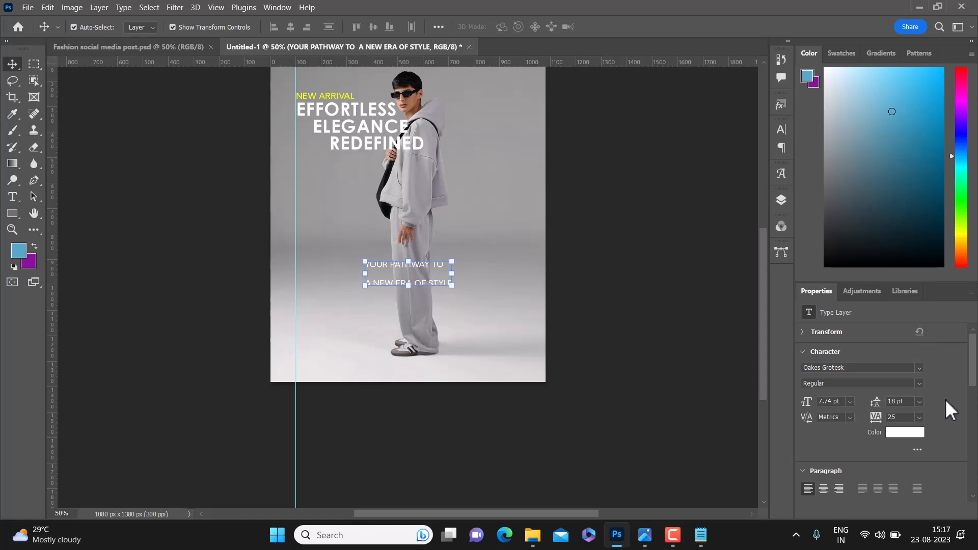
left_click(920, 401)
left_click(904, 322)
left_click(919, 402)
left_click(906, 316)
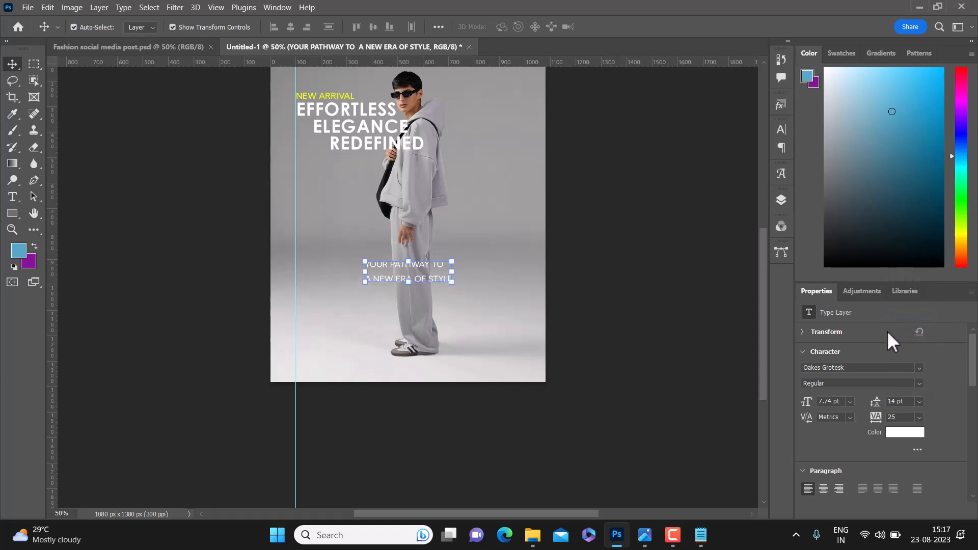
left_click(920, 402)
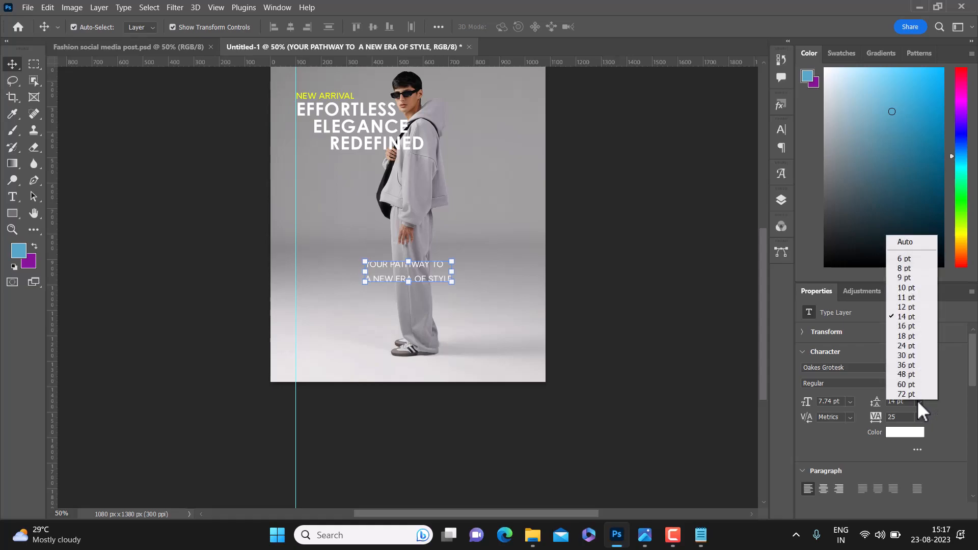
left_click(900, 308)
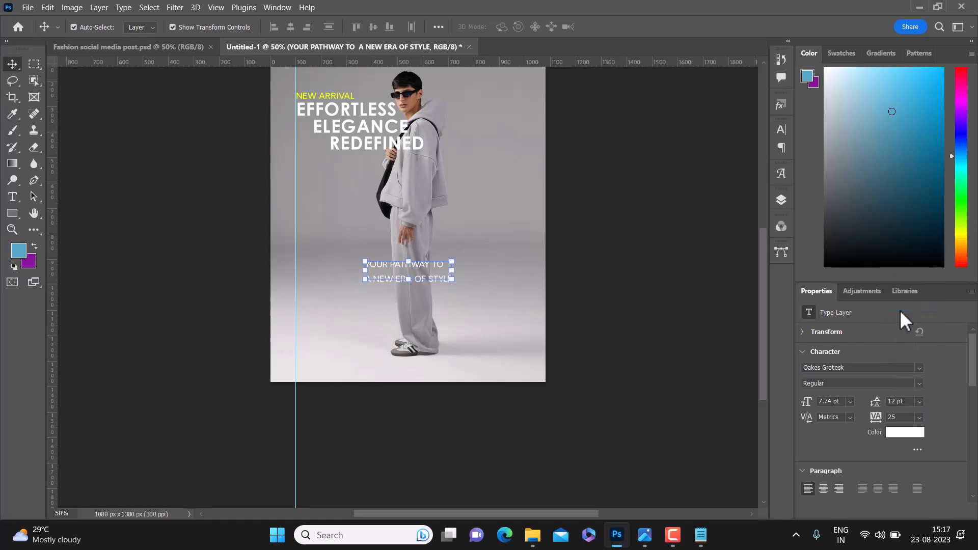
Indent the tagline's first line, "YOUR PATHWAY TO", with leading spaces and shift the text layer slightly over the model's legs.
double_click(378, 263)
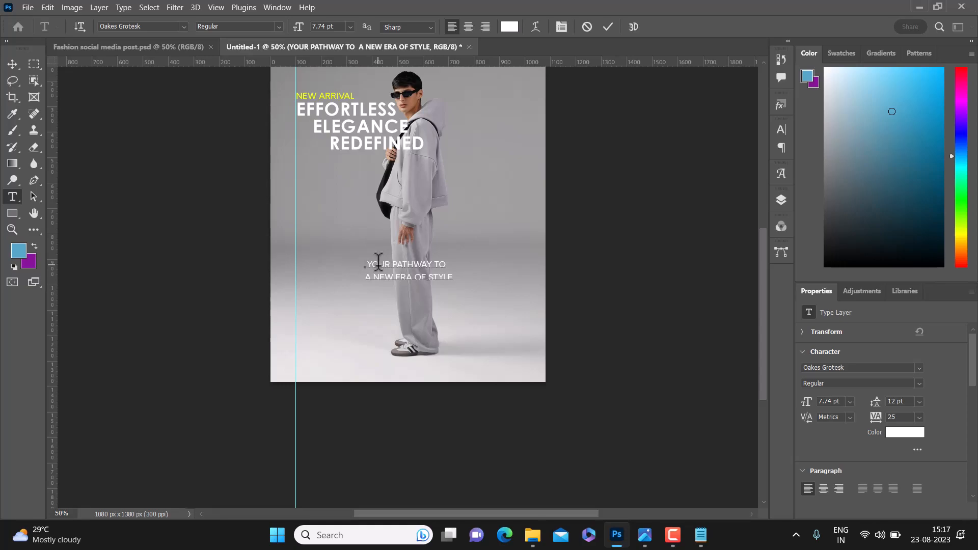
key("BackSpace")
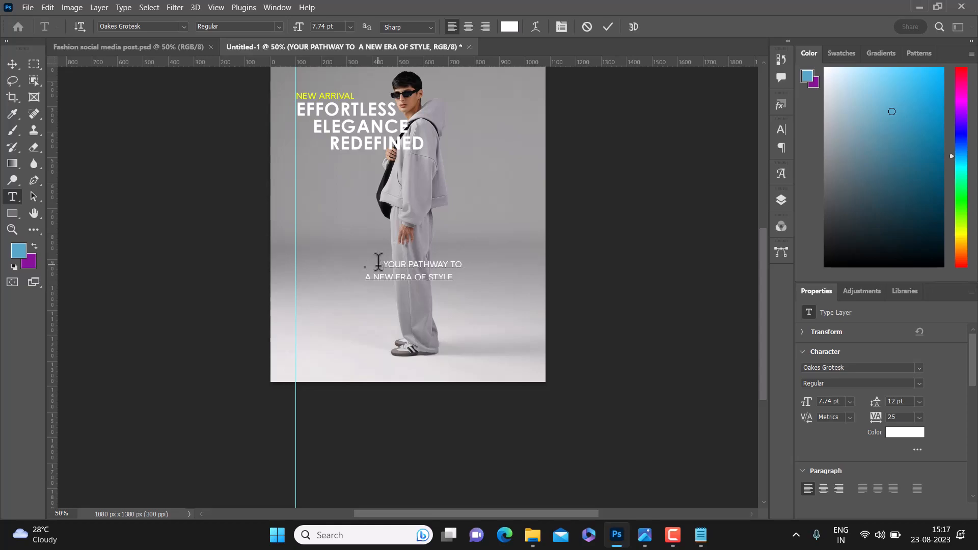
left_click(610, 27)
key("ctrl+t")
left_click_drag(428, 276, 424, 283)
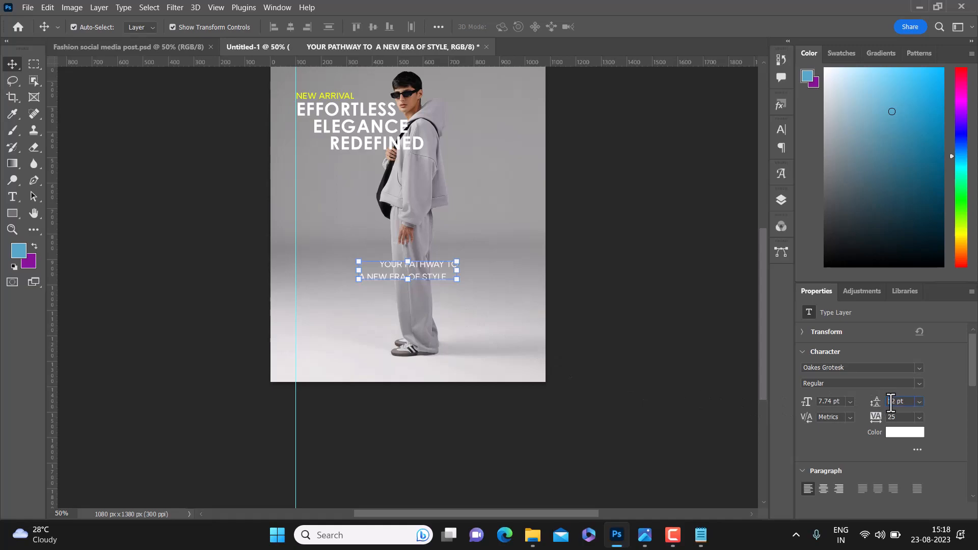
Tighten the tagline's leading to 11 pt.
left_click_drag(891, 401, 897, 401)
type("11")
key("Return")
left_click(621, 213)
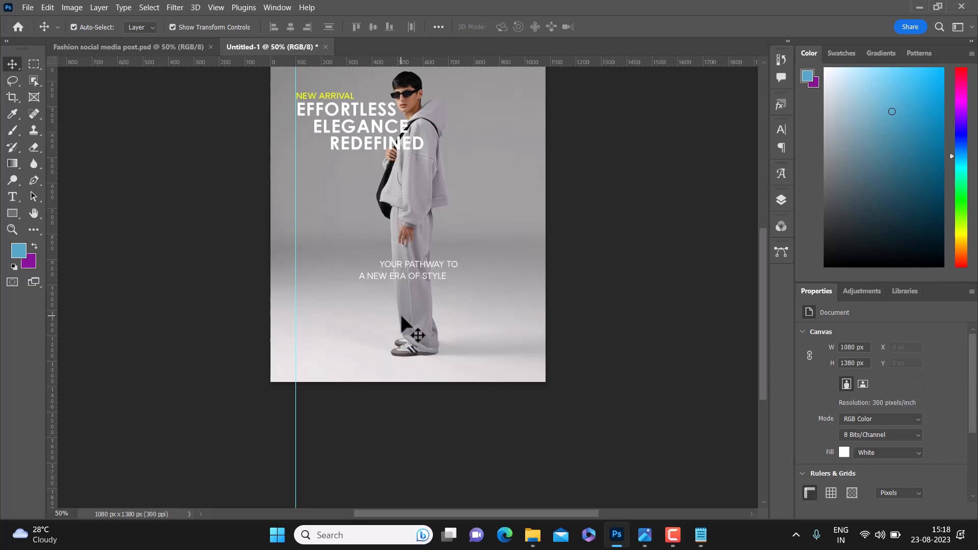
Change the YOUR PATHWAY tagline's font style to Medium.
scroll(402, 320, "down", 2)
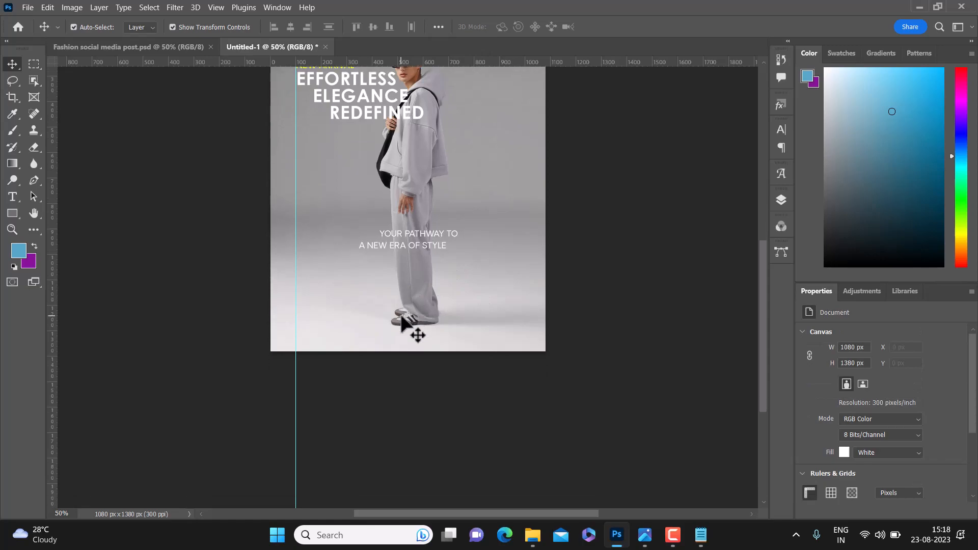
left_click(423, 247)
left_click(861, 383)
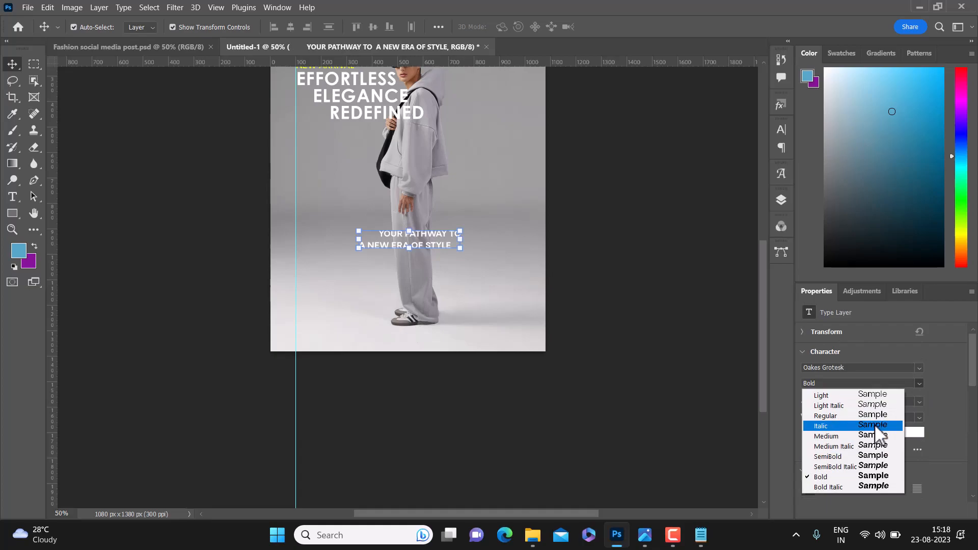
left_click(875, 433)
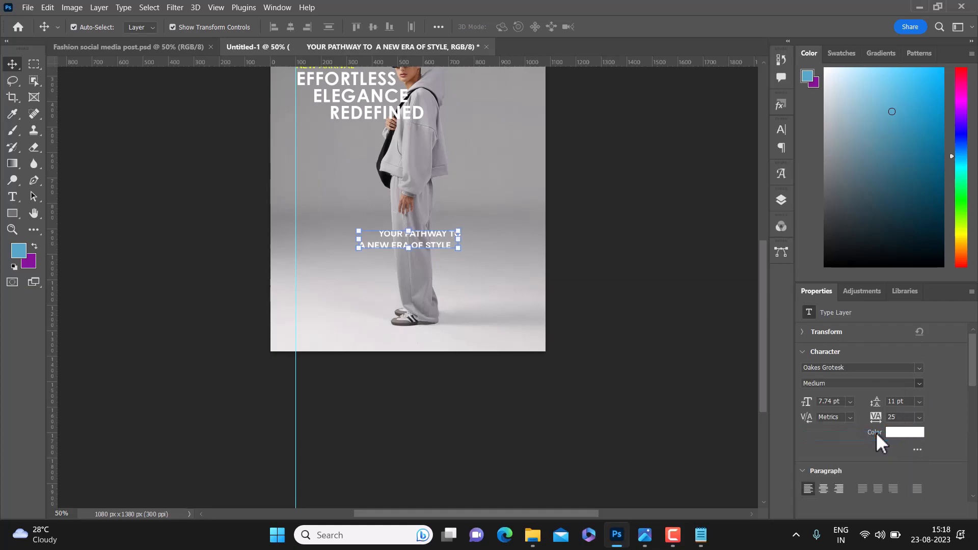
left_click(458, 417)
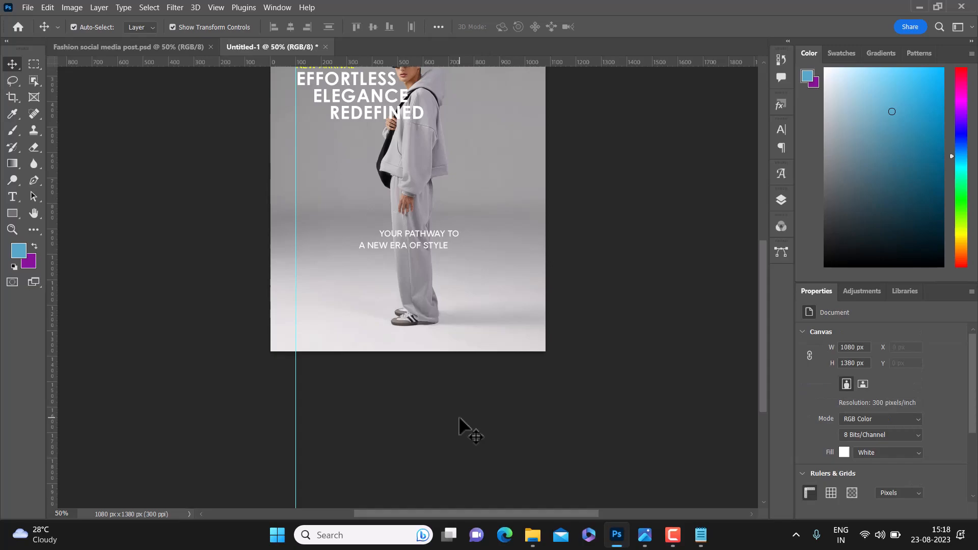
left_click(697, 543)
double_click(527, 303)
left_click_drag(565, 304, 473, 308)
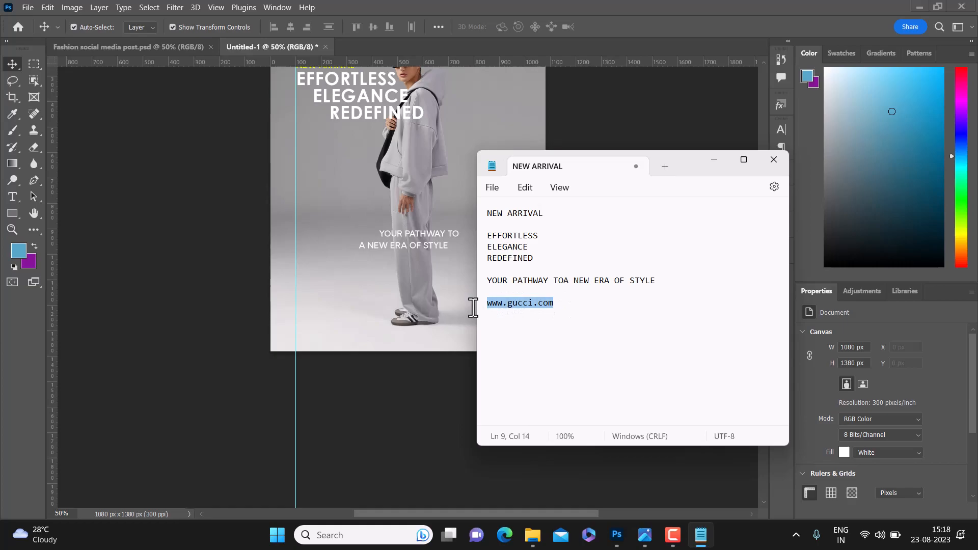
left_click(714, 159)
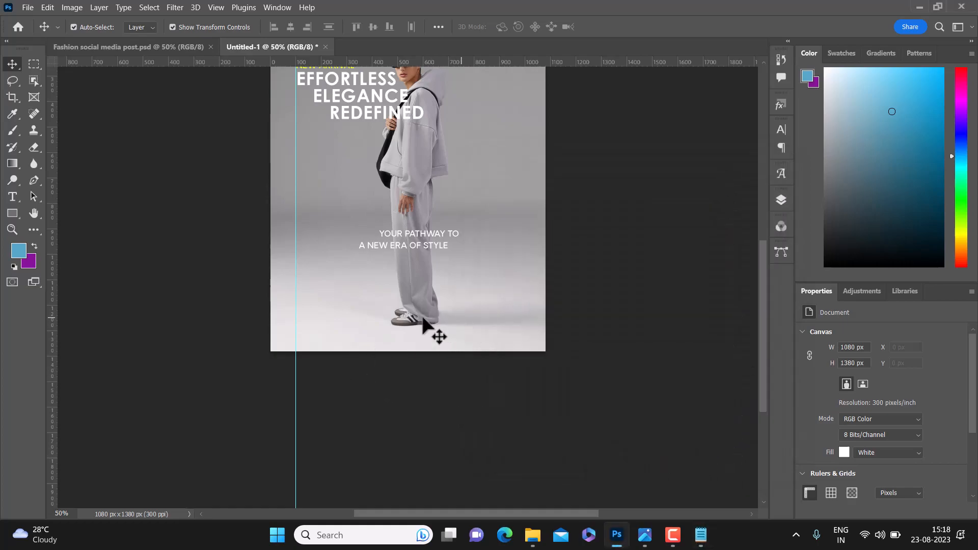
Place a horizontal guide across the canvas level with the soles of the model's shoes.
scroll(222, 227, "down", 3)
left_click_drag(401, 56, 407, 294)
scroll(556, 311, "up", 1)
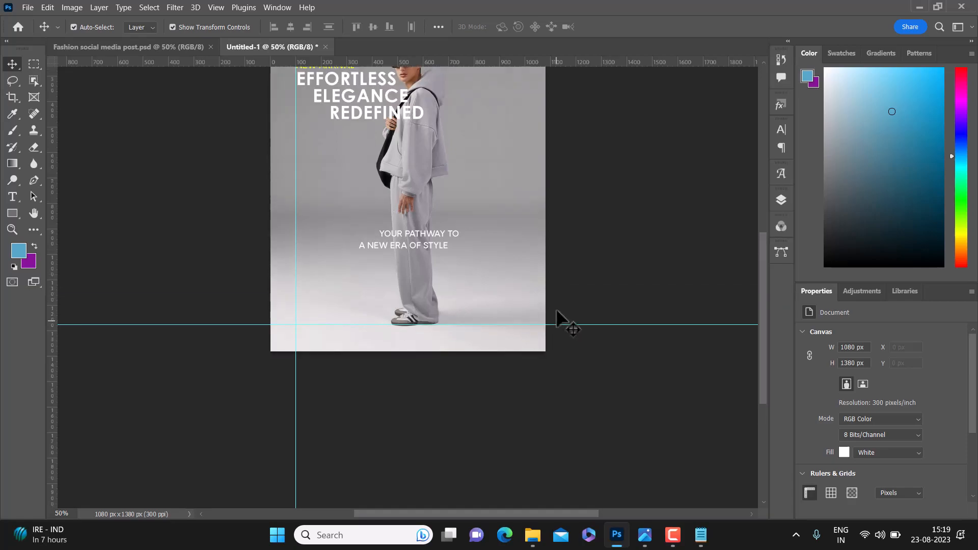
scroll(555, 307, "up", 1)
scroll(556, 312, "down", 1)
left_click(13, 202)
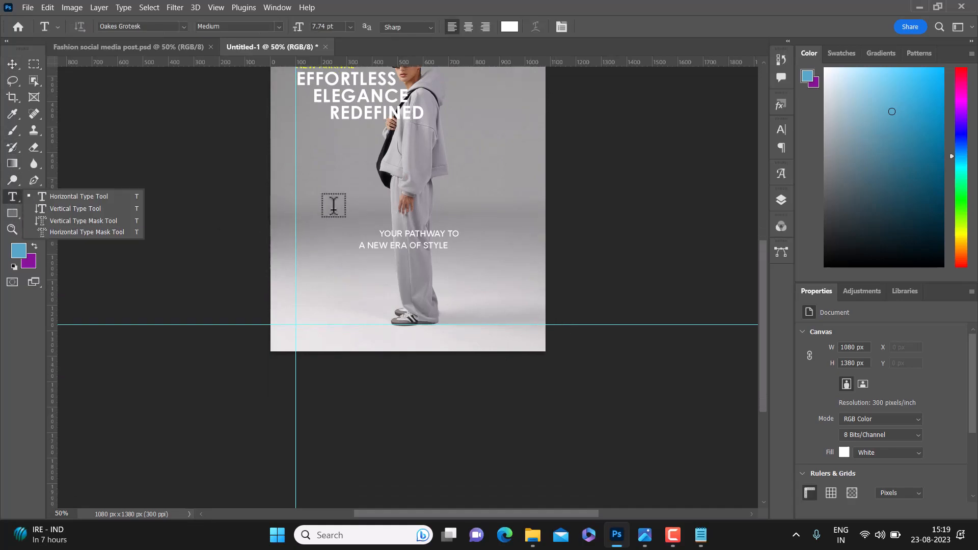
left_click(333, 205)
left_click(333, 205)
type("www.gucci.com")
left_click(608, 26)
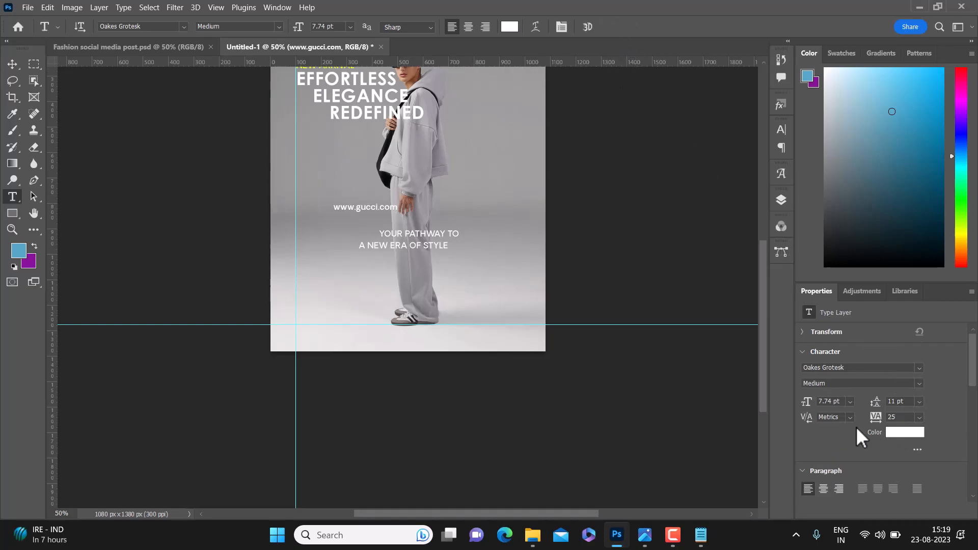
left_click(889, 432)
type("333333")
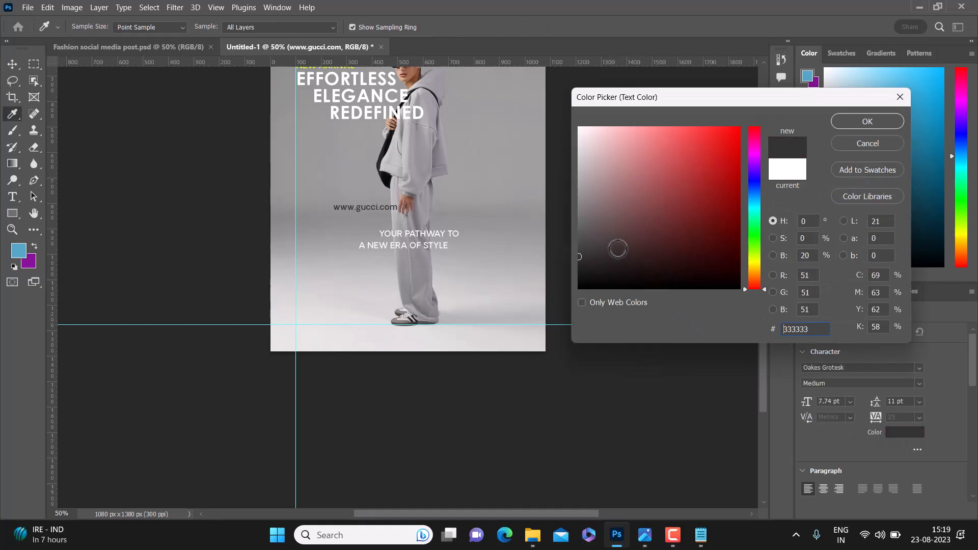
left_click(885, 122)
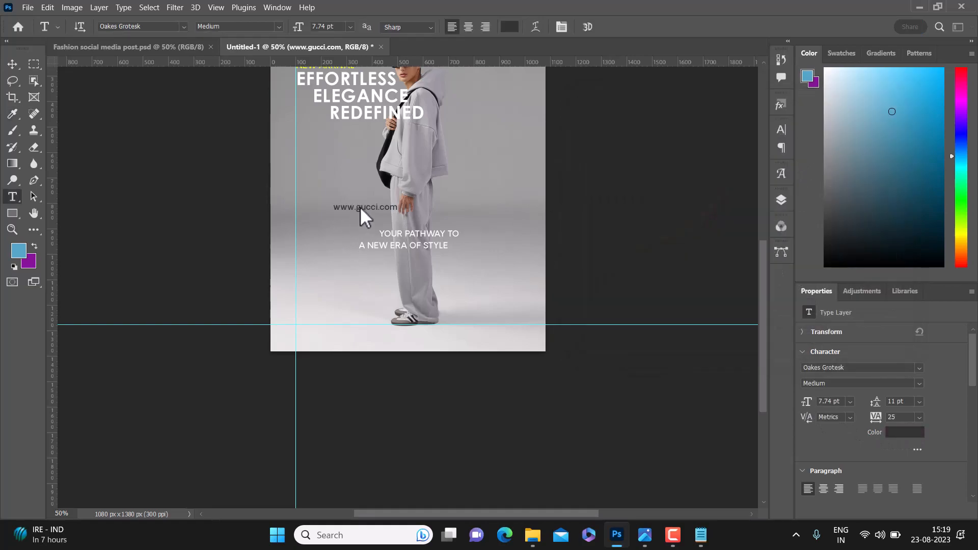
left_click_drag(361, 207, 316, 303)
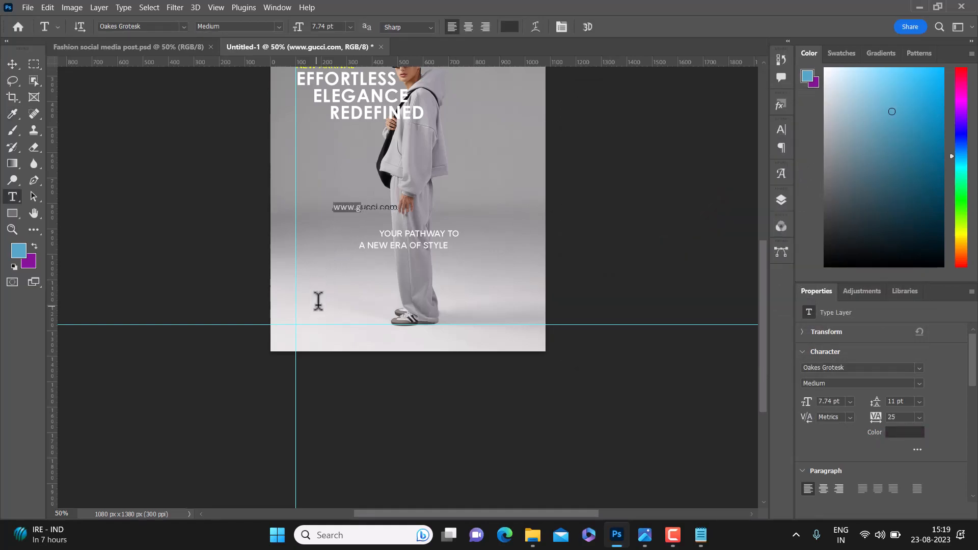
left_click(607, 27)
left_click(13, 64)
left_click_drag(380, 202, 360, 327)
scroll(576, 238, "up", 2)
left_click(576, 239)
left_click(72, 370)
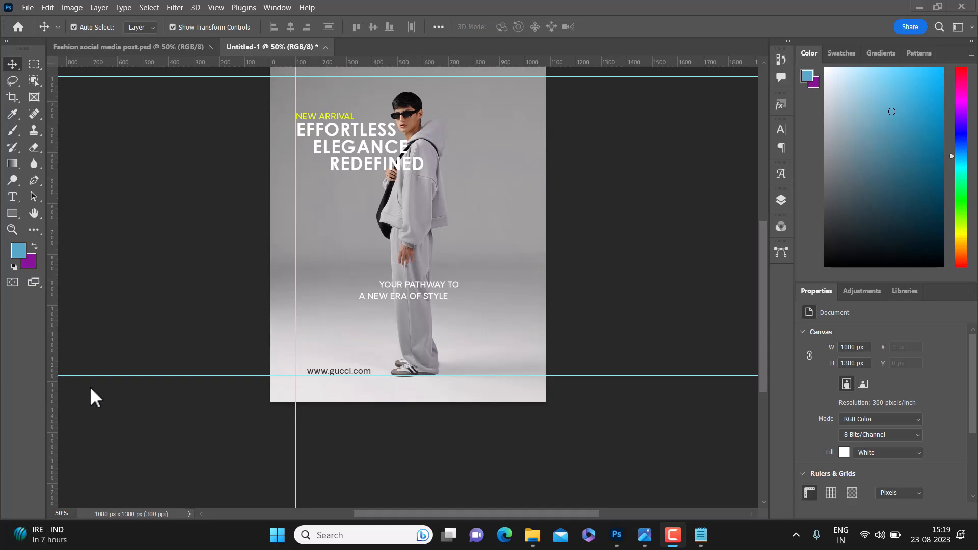
Draw a rectangle shape about 326 by 41 px framing the tagline's first line, "YOUR PATHWAY TO".
left_click(14, 216)
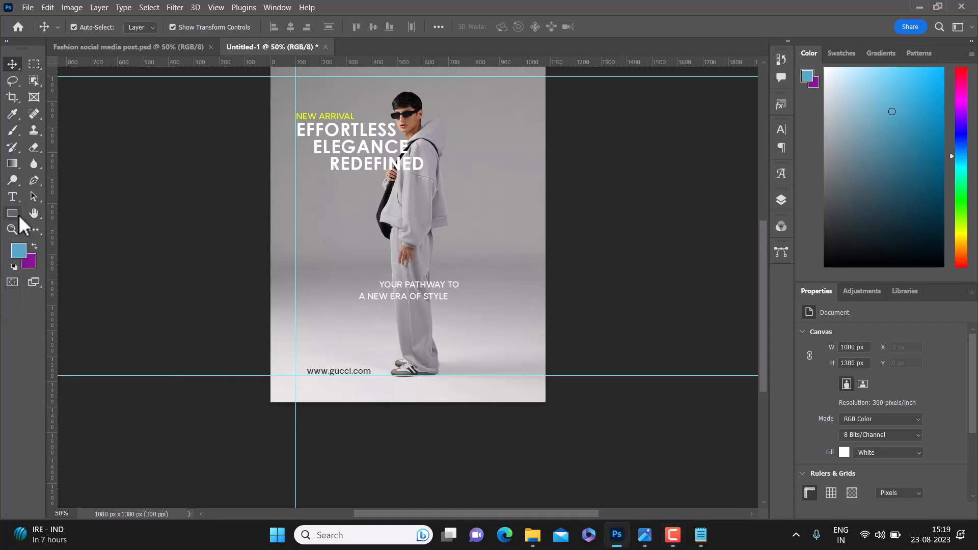
mouse_move(19, 218)
left_mouse_down()
mouse_move(48, 212)
mouse_move(16, 208)
mouse_move(53, 215)
left_mouse_up()
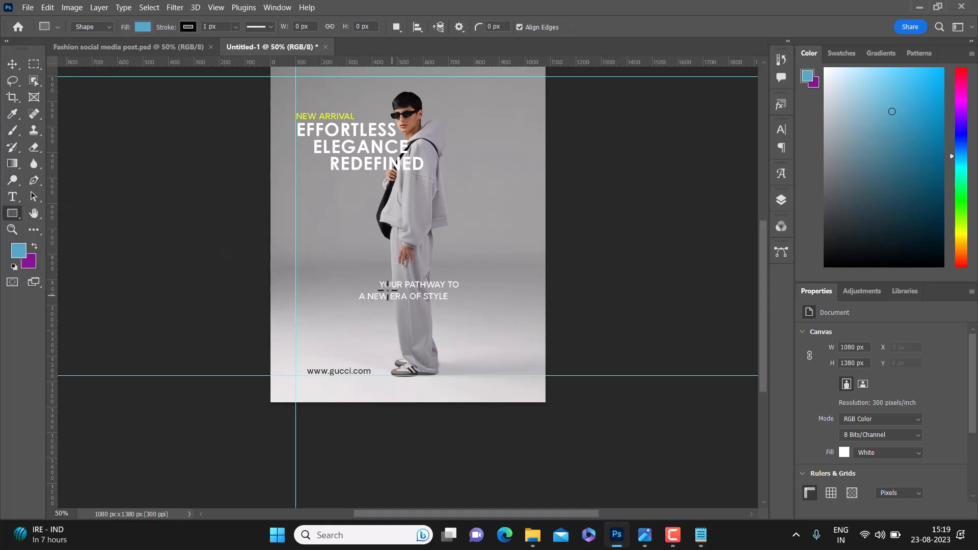
key("ctrl+plus")
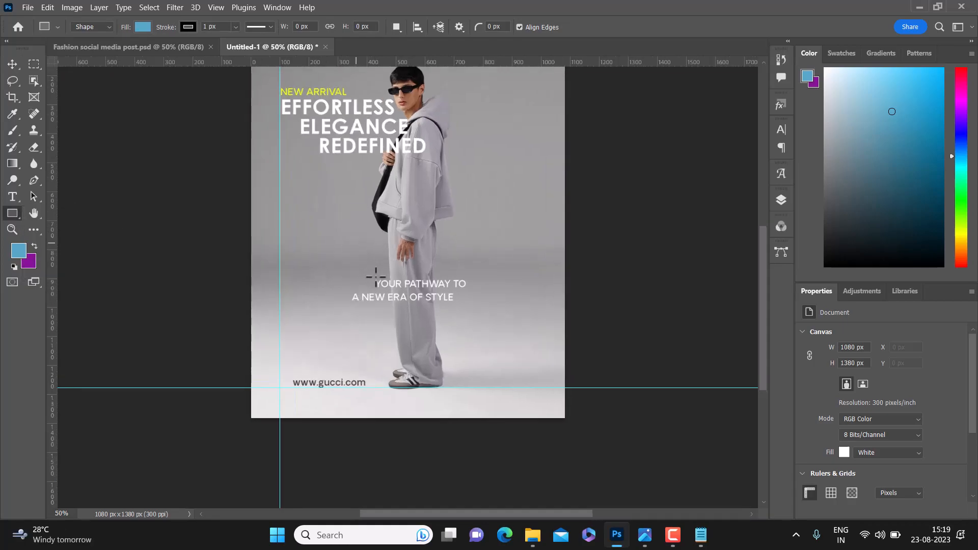
scroll(376, 277, "up", 4)
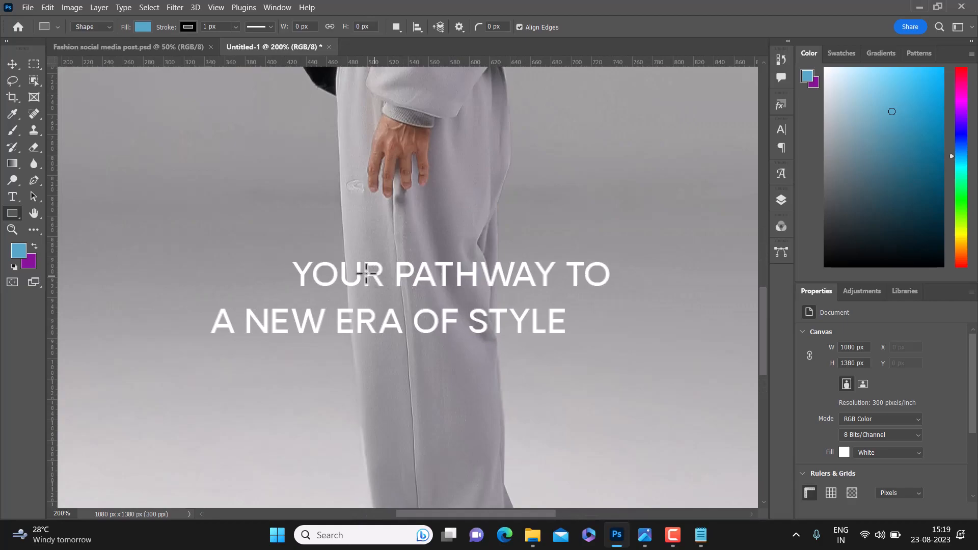
left_click_drag(285, 252, 616, 293)
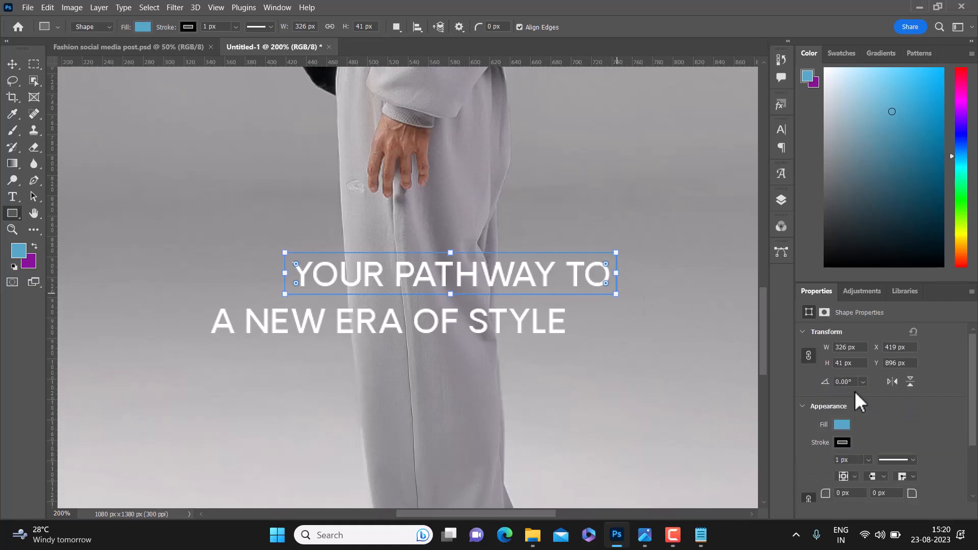
Remove the rectangle's fill and make its stroke yellow so it outlines "YOUR PATHWAY TO".
left_click(841, 426)
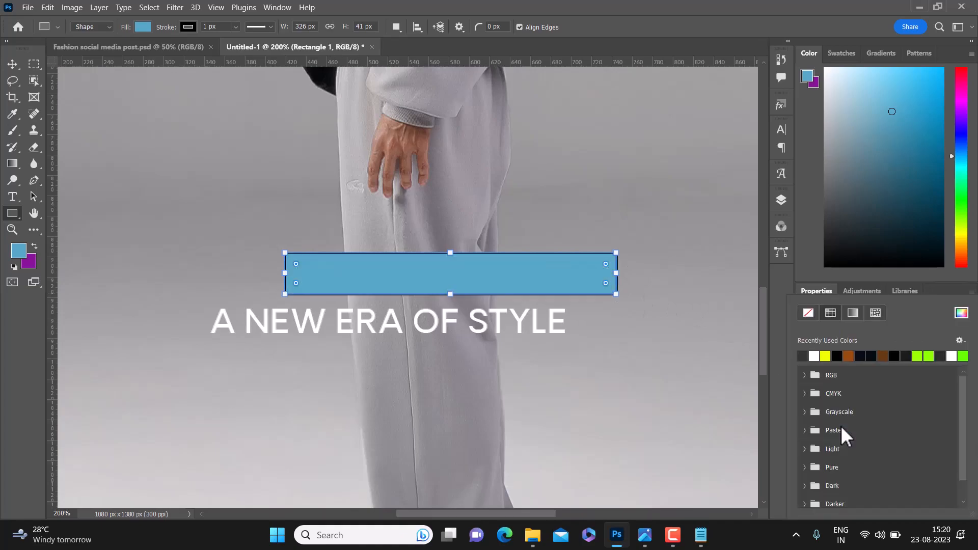
left_click(807, 312)
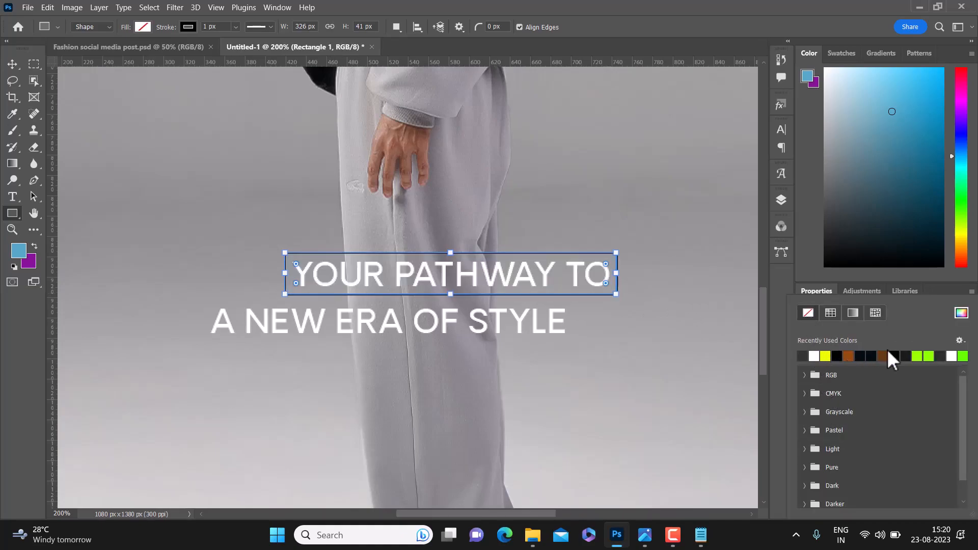
left_click(805, 275)
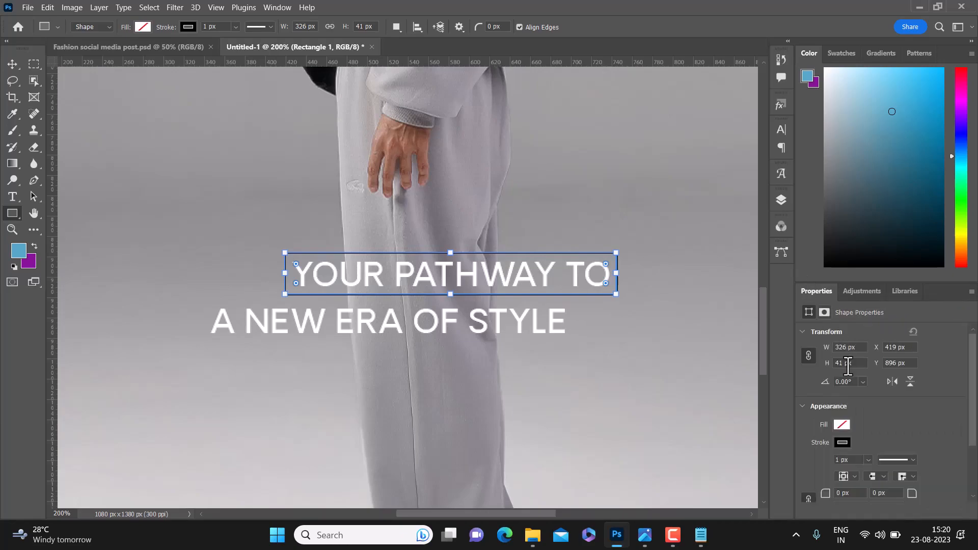
left_click(842, 442)
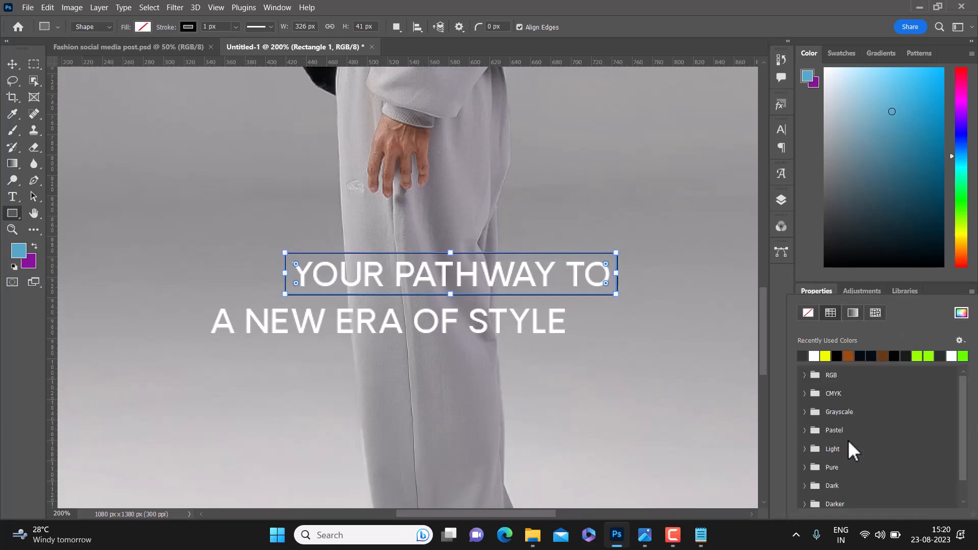
left_click(826, 357)
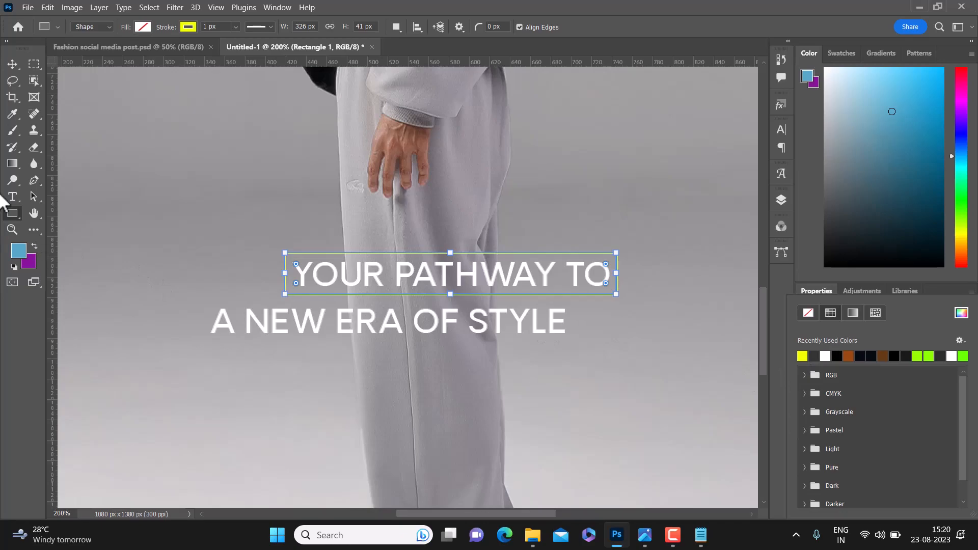
left_click(7, 60)
left_click(8, 60)
left_click(152, 187)
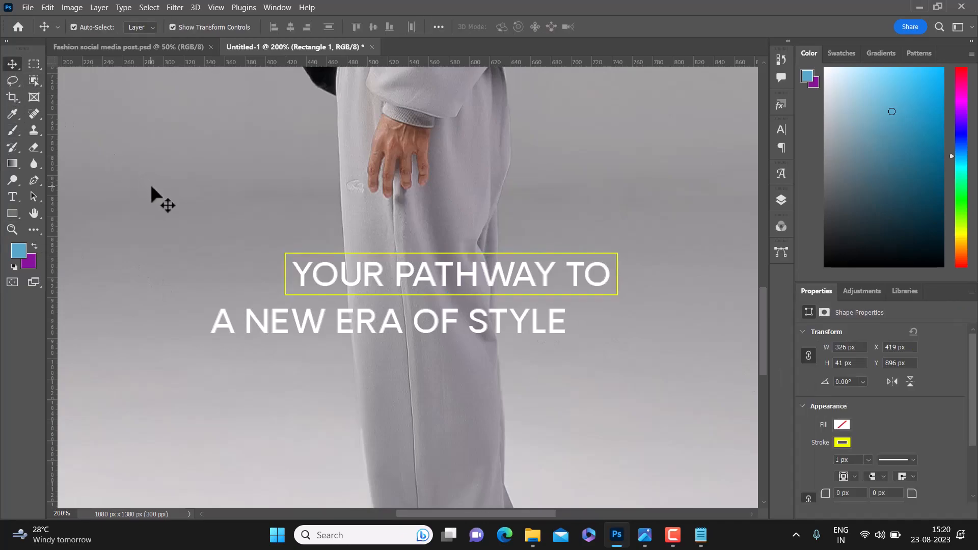
key("ctrl+minus")
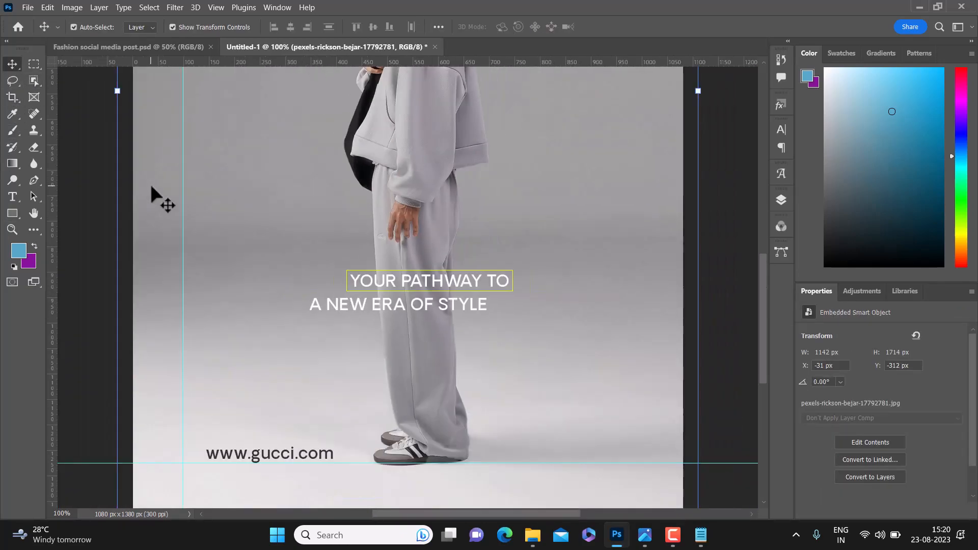
scroll(151, 187, "up", 2)
scroll(151, 187, "down", 2)
scroll(151, 187, "up", 4)
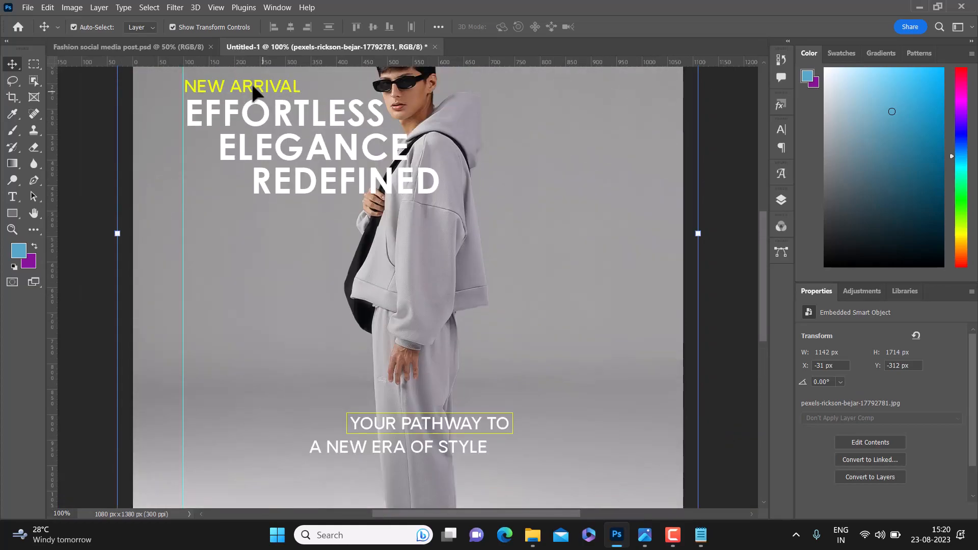
scroll(251, 301, "down", 3)
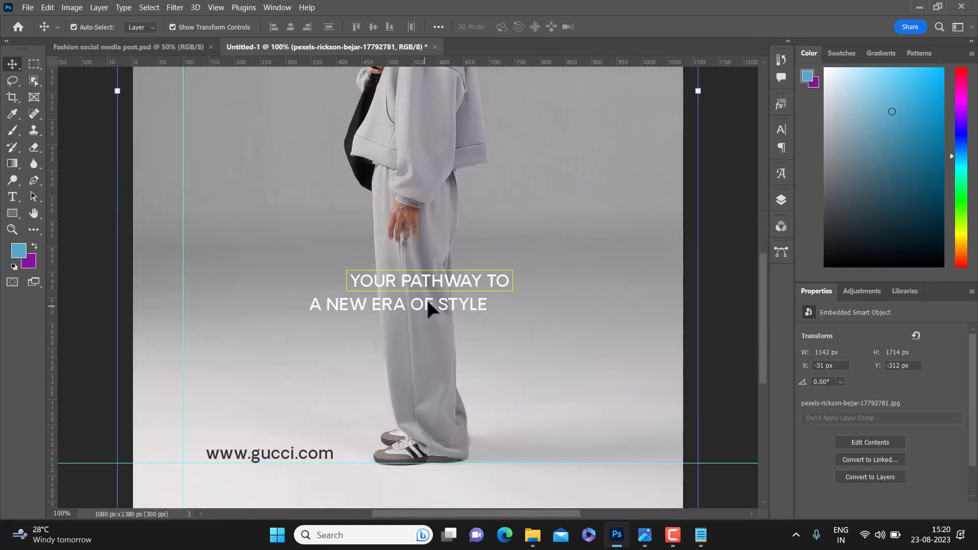
left_click(432, 286)
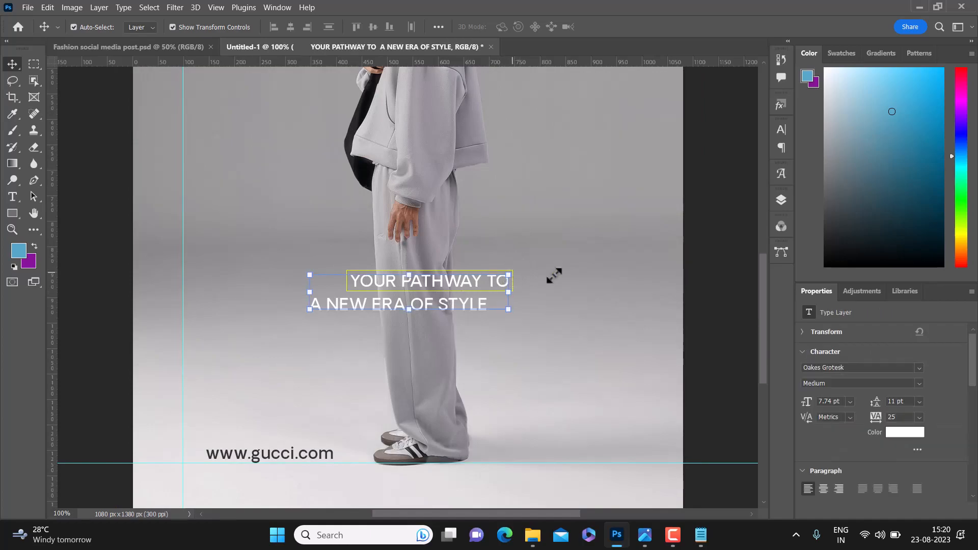
left_click(733, 303)
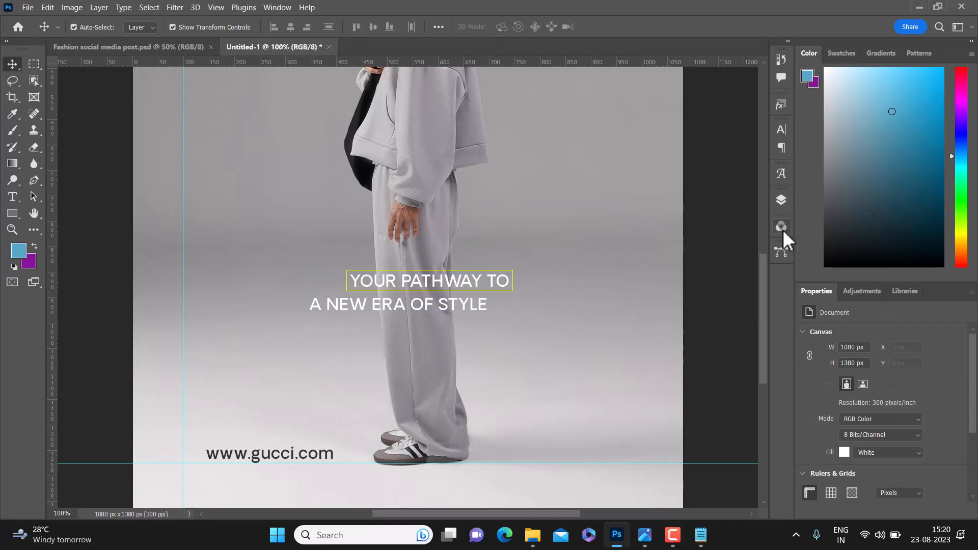
Duplicate the yellow outline rectangle and move the copy down onto the tagline's second line, "A NEW ERA OF STYLE".
left_click(781, 200)
left_click_drag(675, 279, 730, 435)
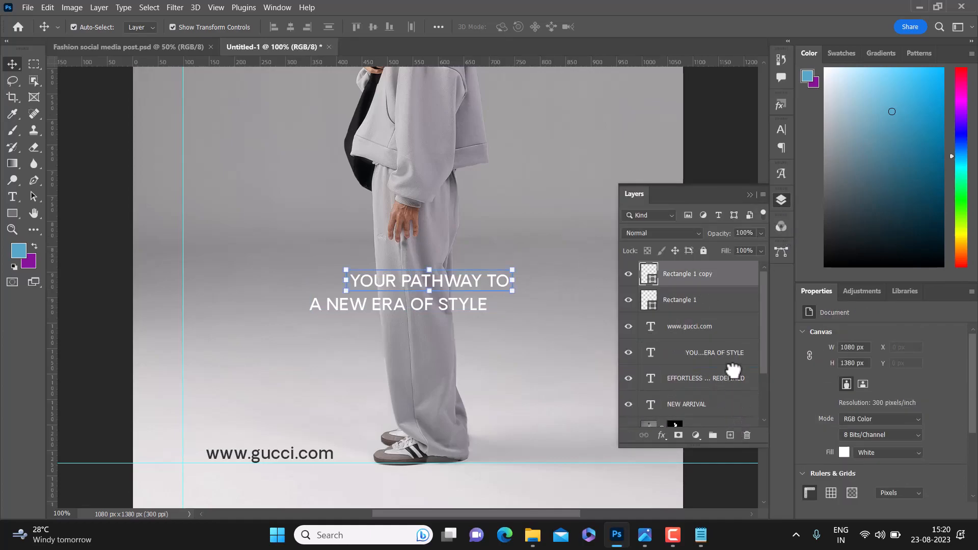
key("Down")
key("Down")
key("Down")
key("Down")
key("Down")
key("Down")
key("Down")
key("Down")
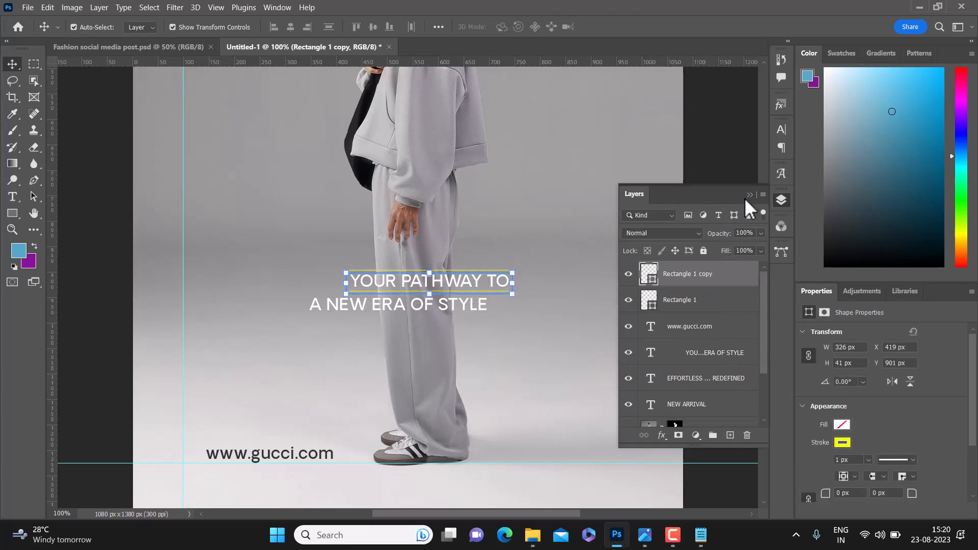
key("Down")
key("Down")
key("Down")
key("Down")
key("Down")
key("Down")
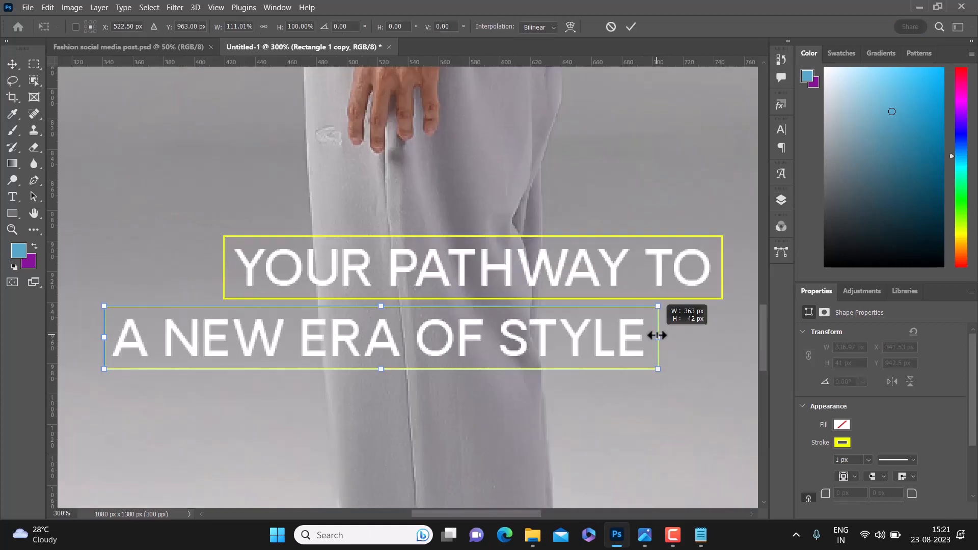
Widen the copied outline to about 358 px so it frames "A NEW ERA OF STYLE", and deselect it.
left_click_drag(655, 336, 652, 335)
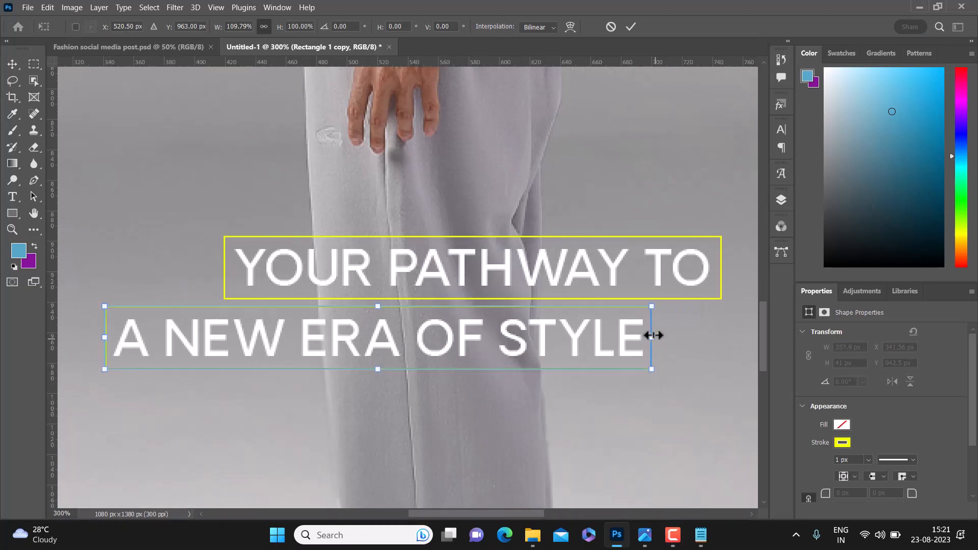
key("ctrl+minus")
key("ctrl+minus")
key("ctrl+minus")
key("Return")
scroll(645, 313, "up", 2)
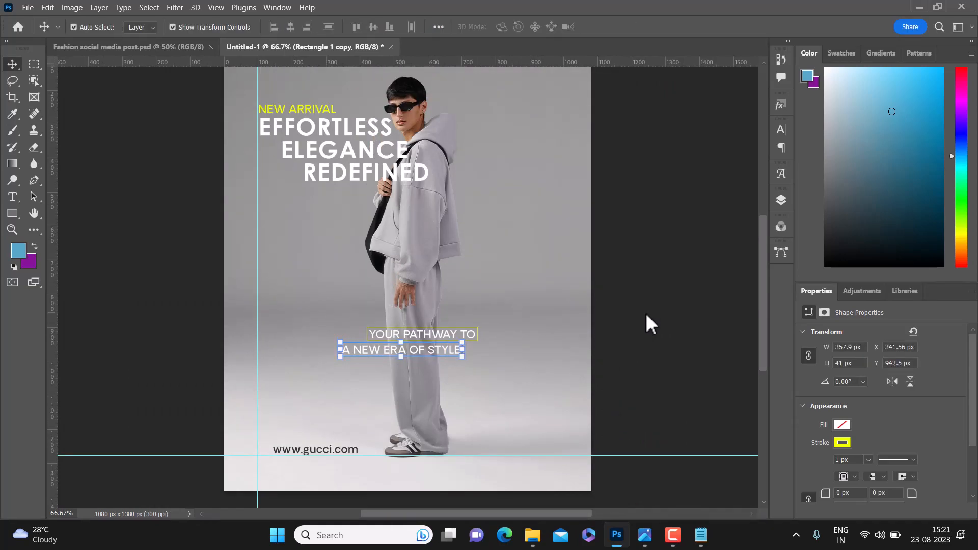
left_click(180, 251)
scroll(180, 252, "down", 3)
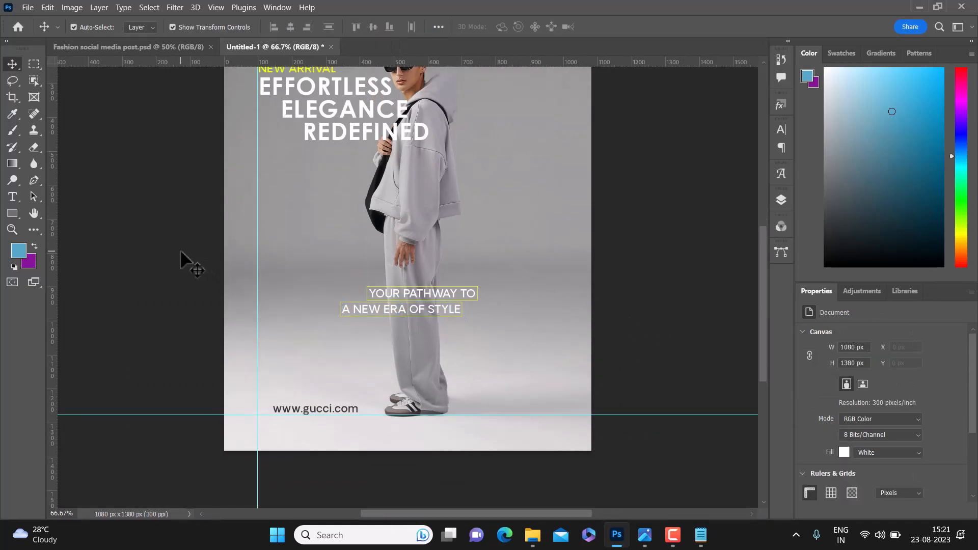
scroll(181, 252, "up", 3)
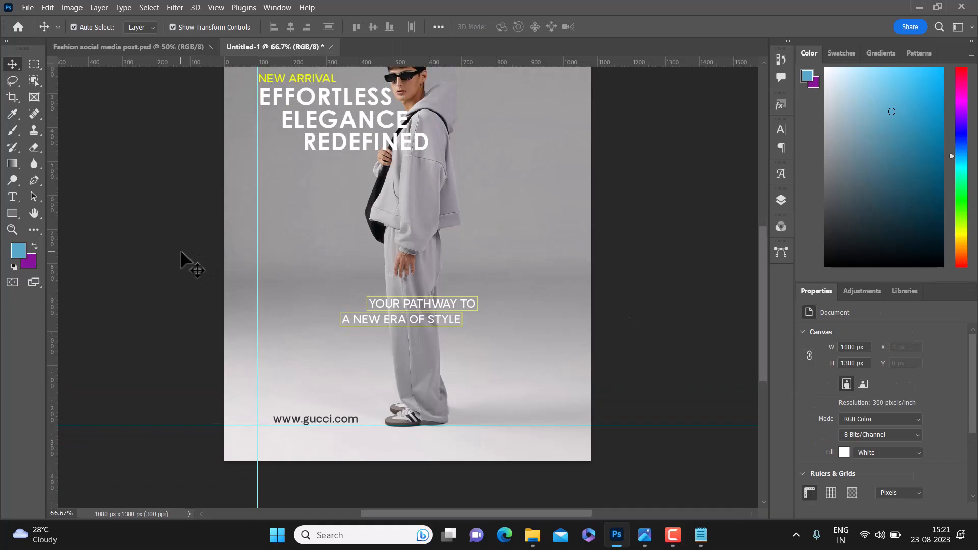
scroll(181, 252, "down", 2)
scroll(181, 252, "down", 2)
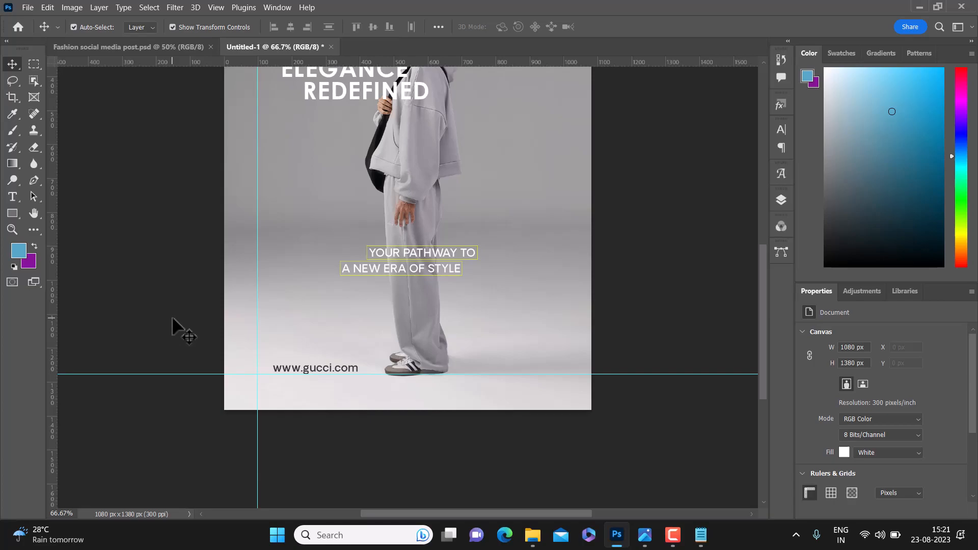
scroll(172, 317, "up", 1)
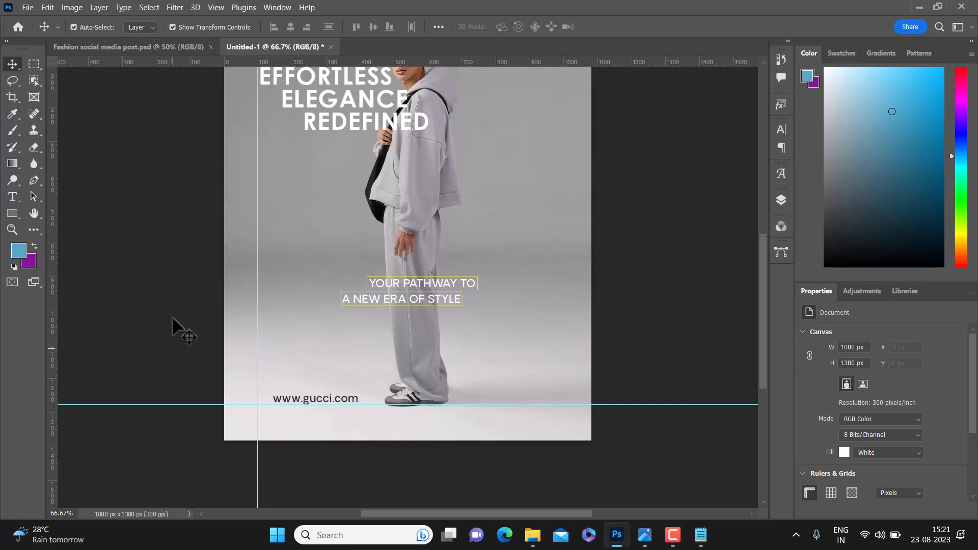
Draw a square shape about 54 by 54 px in the empty area below the headline, beside the model's bag.
right_click(17, 210)
left_click(38, 213)
right_click(15, 211)
left_click(36, 214)
left_click_drag(288, 159, 306, 178)
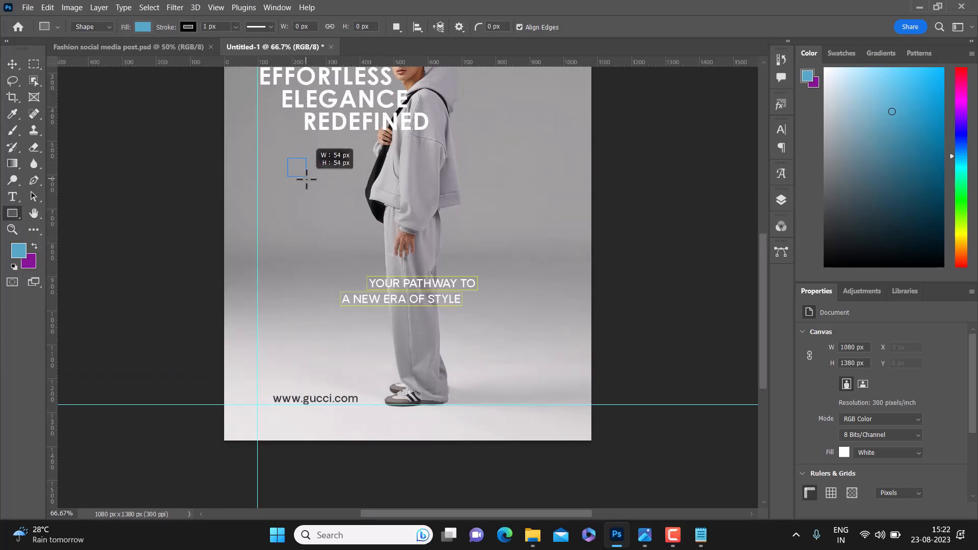
left_click_drag(306, 178, 306, 178)
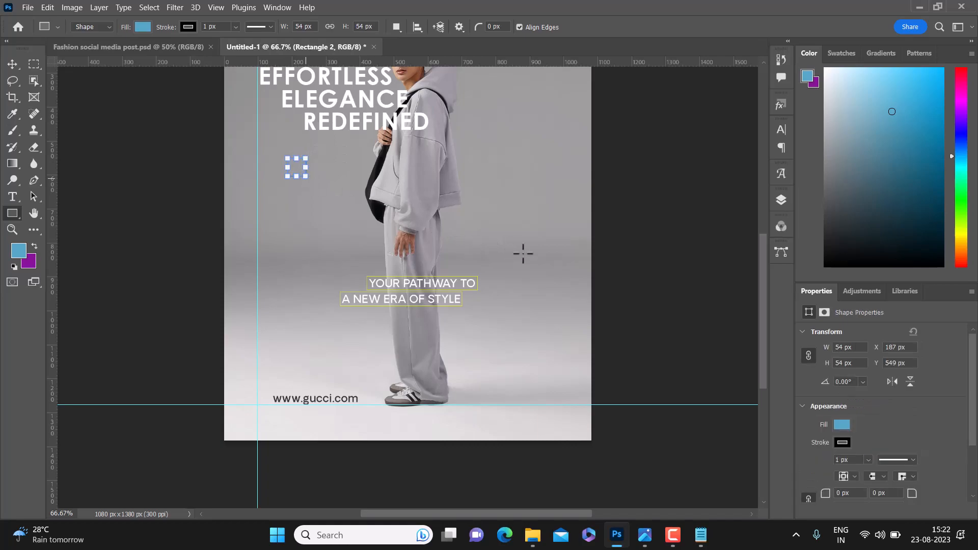
Fill the small square with yellow and deselect it.
left_click(840, 425)
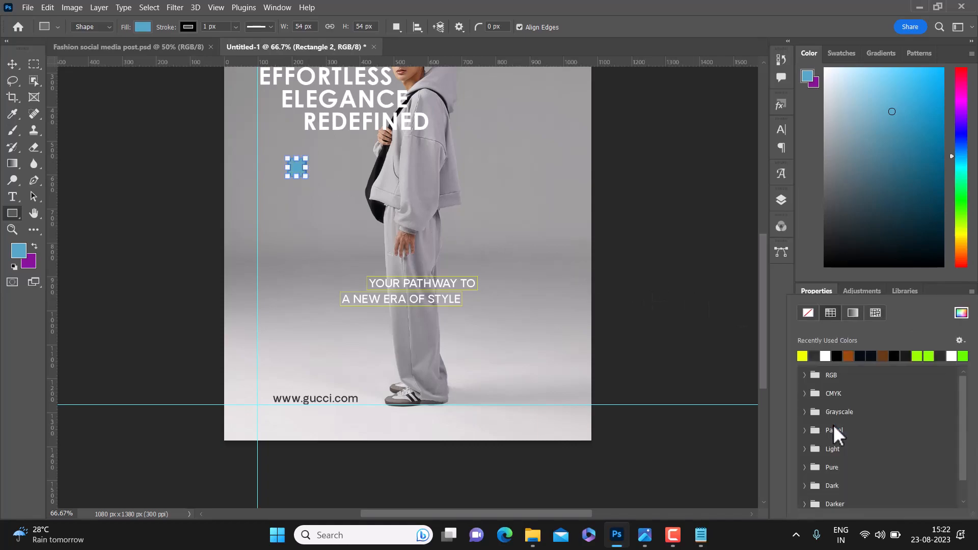
left_click(802, 355)
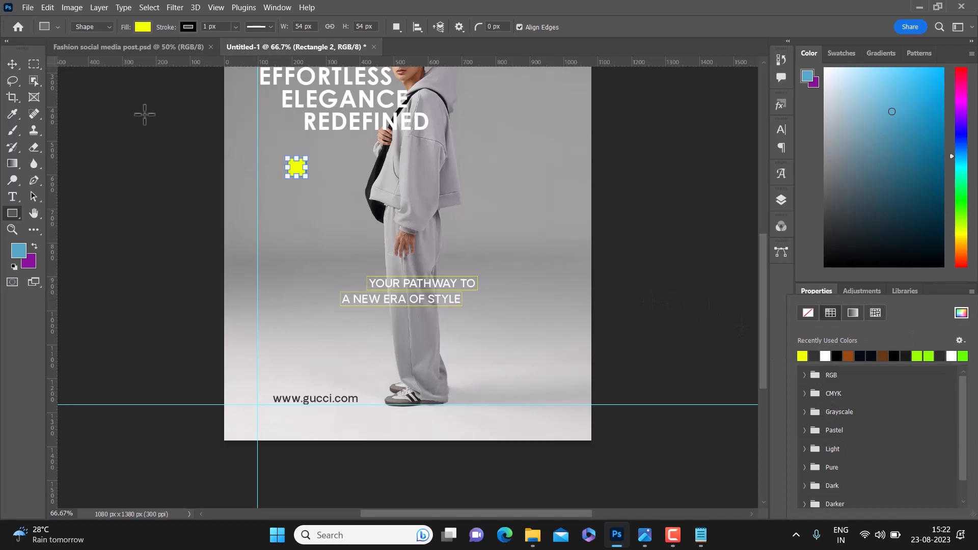
left_click(13, 62)
left_click(118, 164)
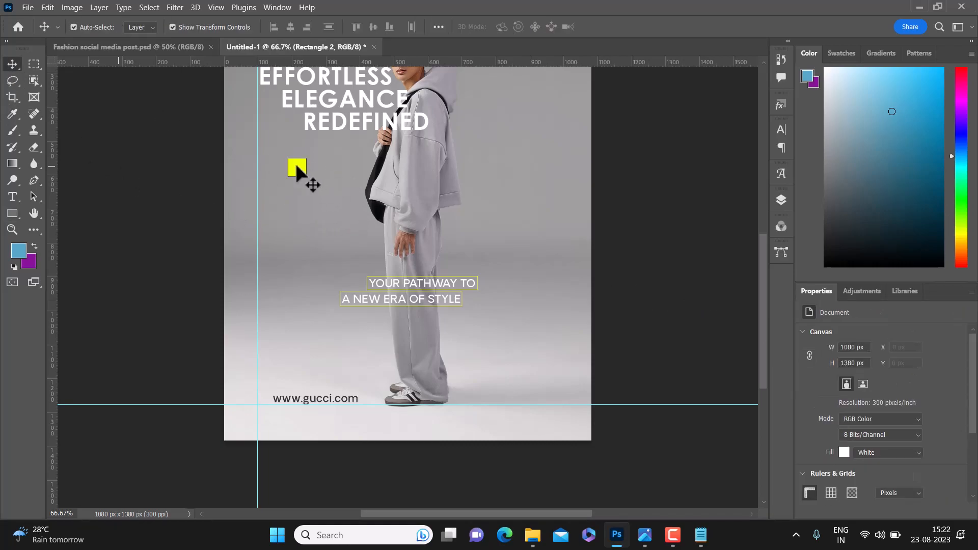
Start a point text with the "Lorem Ipsum" placeholder below the yellow square and select the letter "m" in it.
left_click(13, 199)
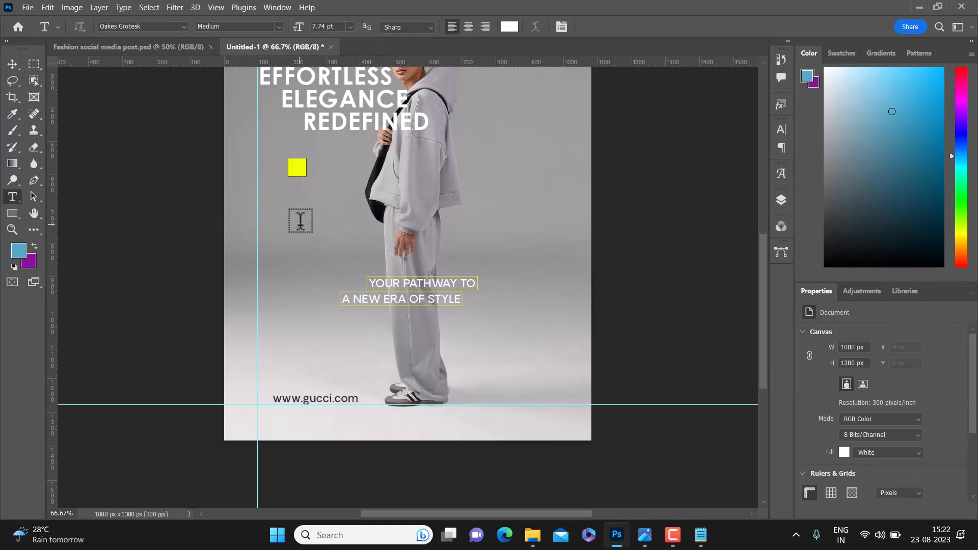
left_click(301, 220)
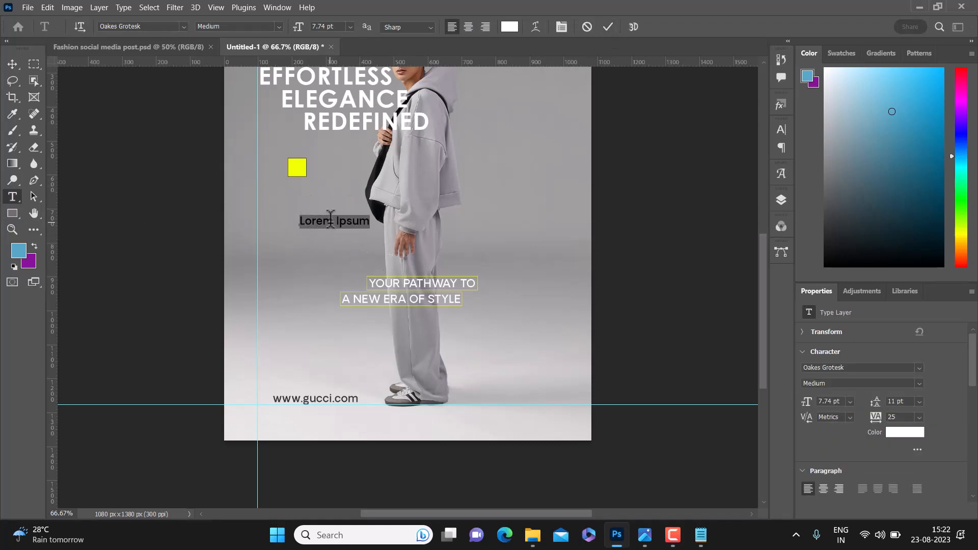
left_click(330, 219)
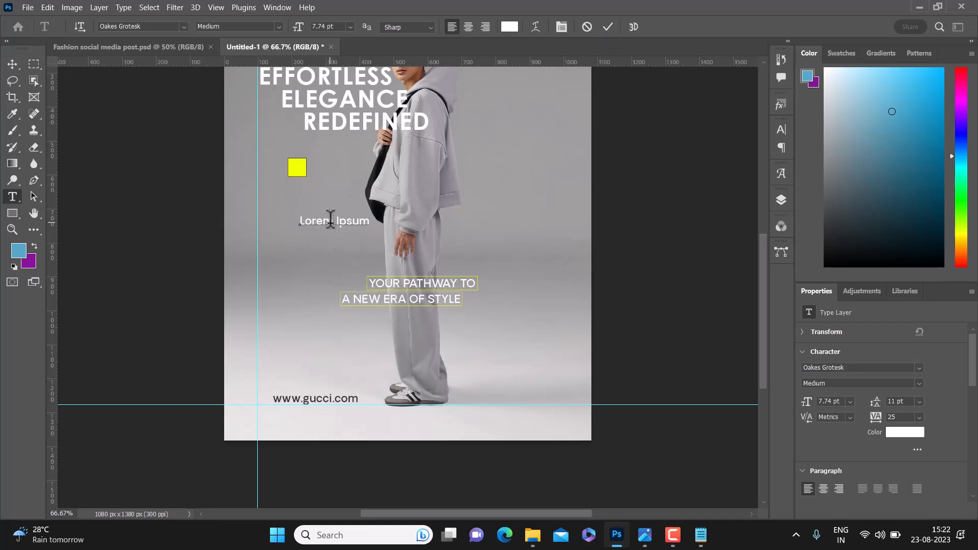
double_click(330, 219)
left_click(327, 219)
double_click(326, 219)
left_click(327, 219)
left_click_drag(325, 219, 332, 219)
Browse the full Oakes Grotesk glyph set for an arrow character.
left_click(780, 173)
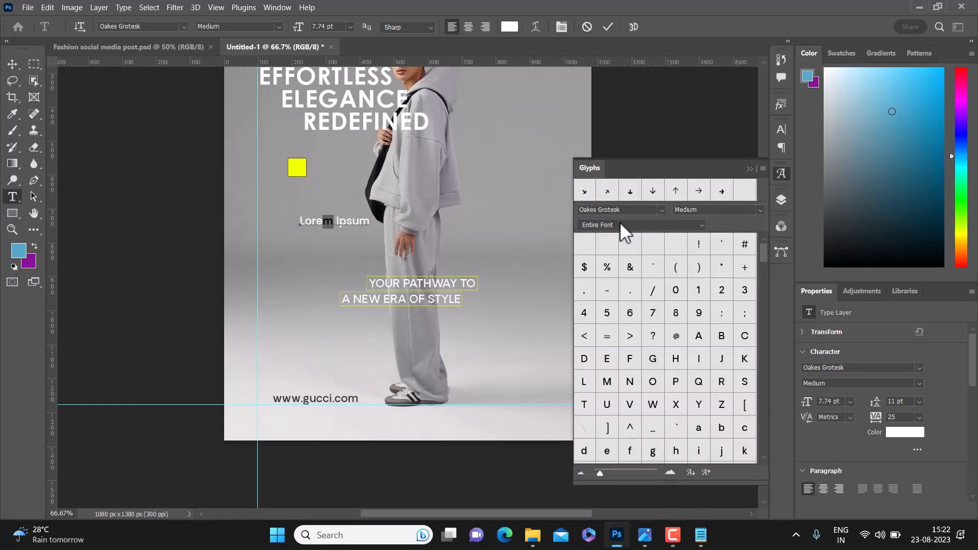
scroll(655, 318, "down", 5)
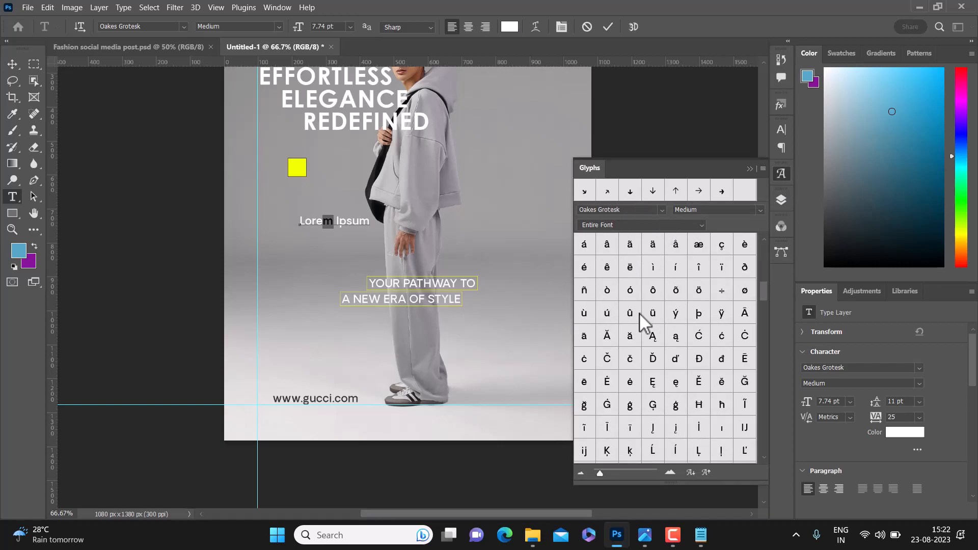
scroll(640, 321, "down", 5)
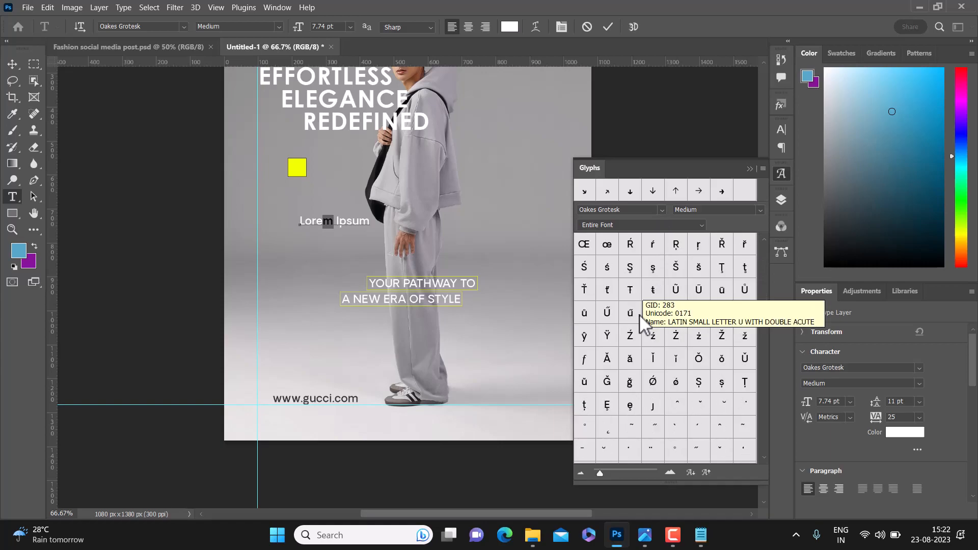
scroll(640, 314, "down", 5)
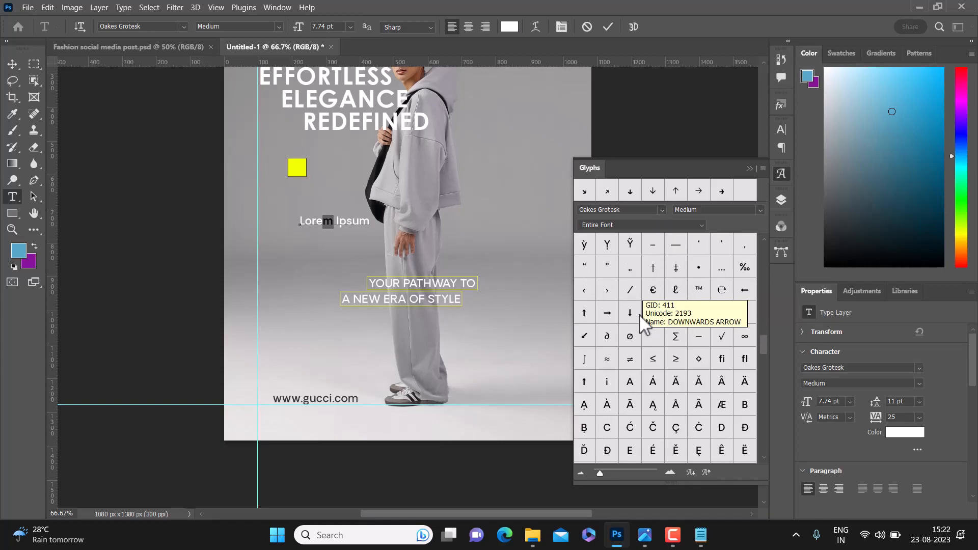
scroll(639, 313, "down", 5)
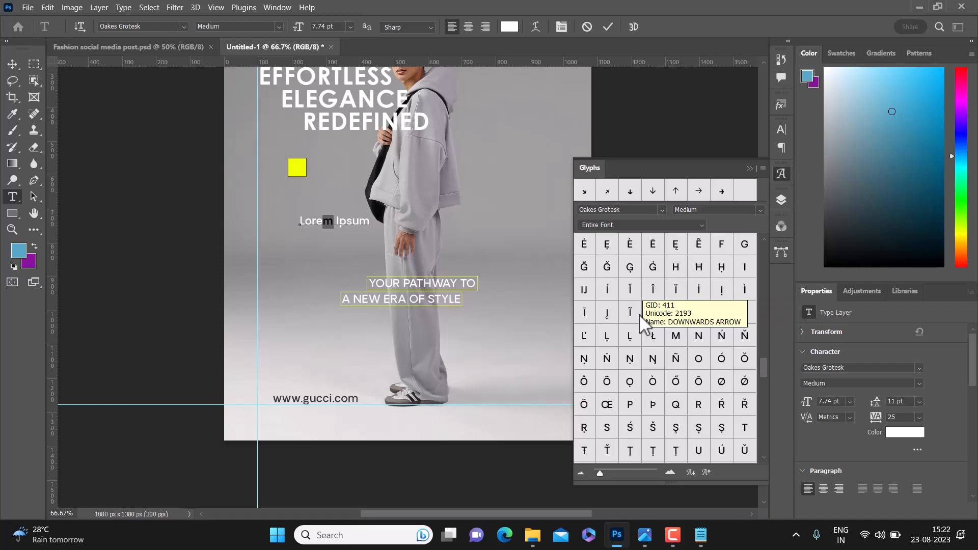
scroll(640, 314, "down", 5)
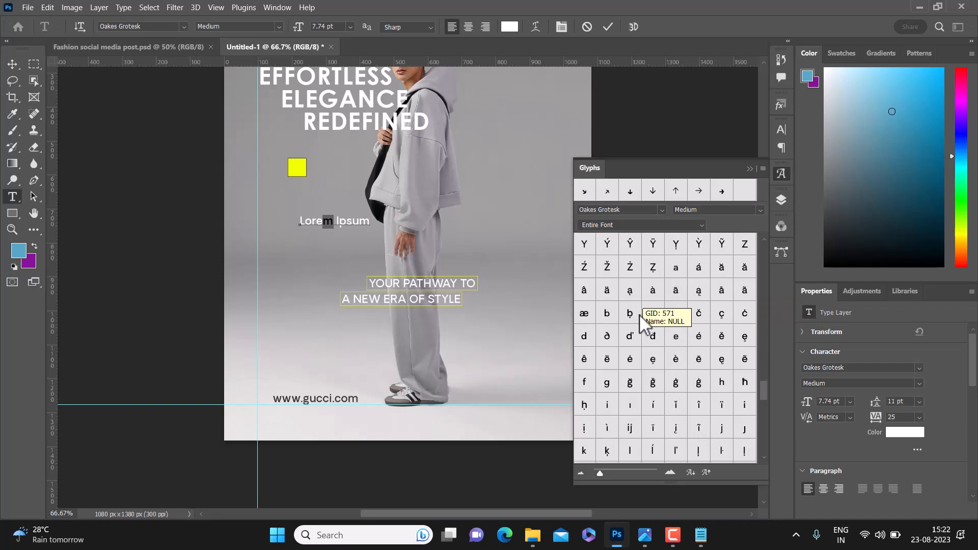
scroll(640, 313, "down", 4)
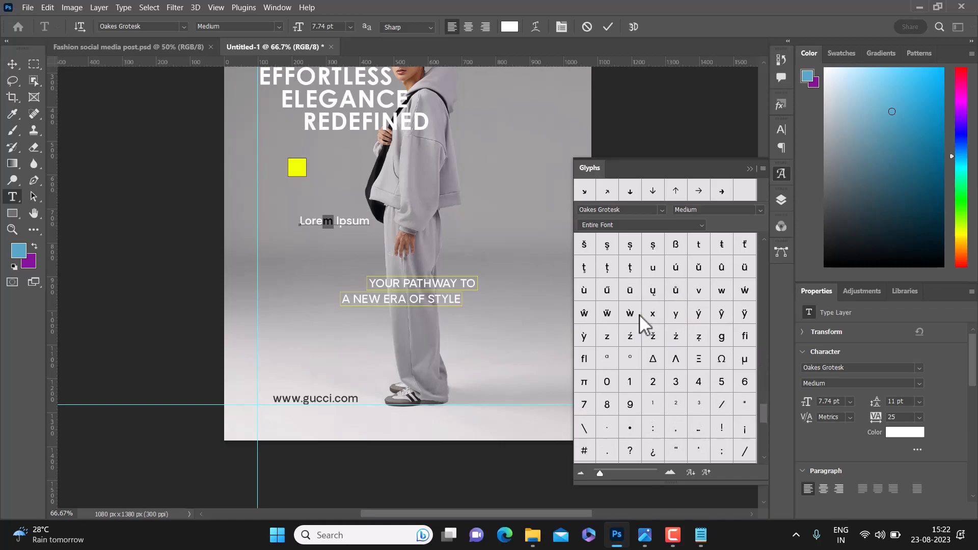
scroll(643, 324, "down", 3)
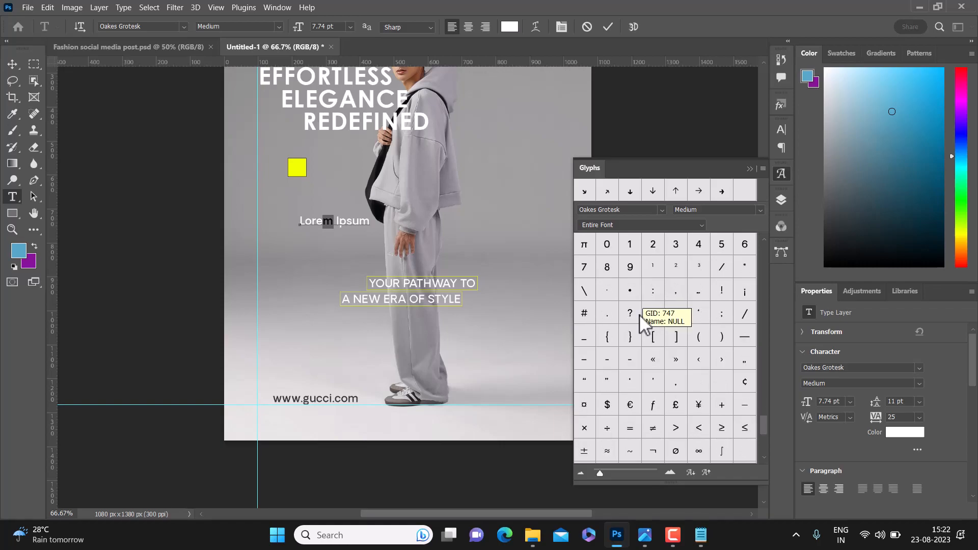
scroll(639, 314, "down", 1)
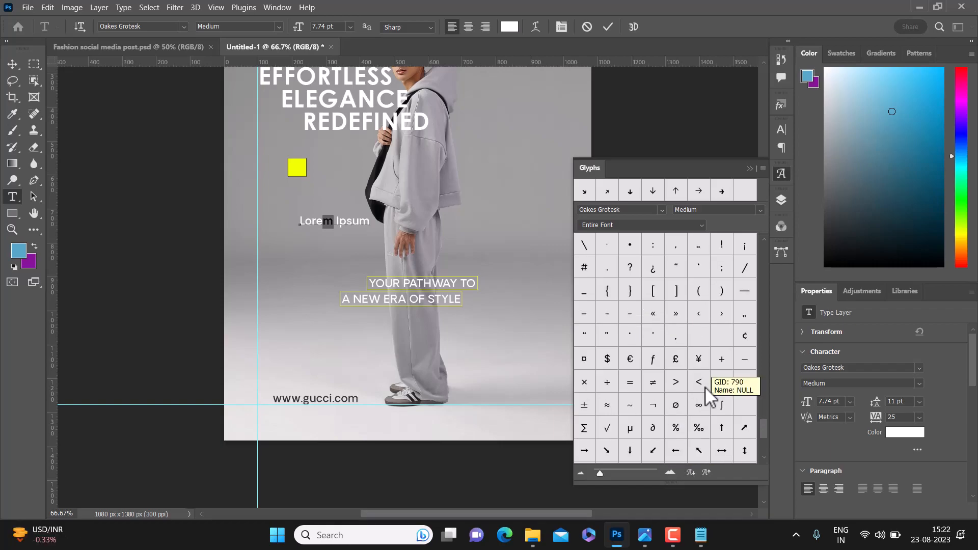
scroll(679, 400, "down", 2)
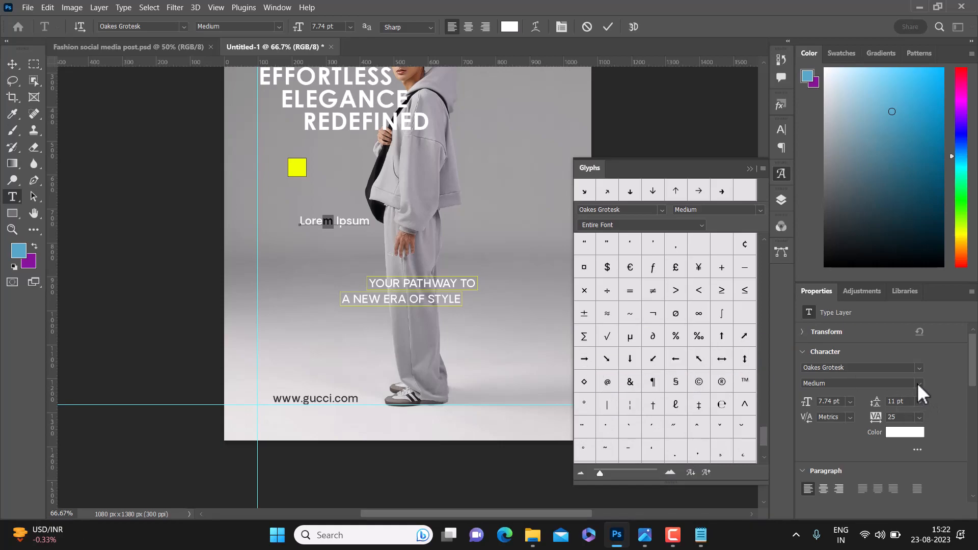
Set the Oakes Grotesk font style for the selected letter and the glyph set to Bold.
left_click(759, 210)
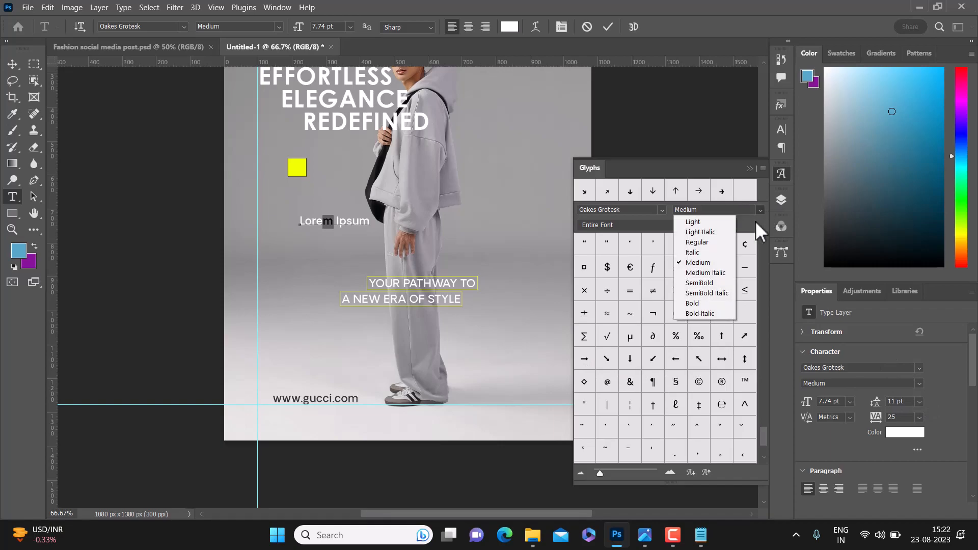
left_click(706, 296)
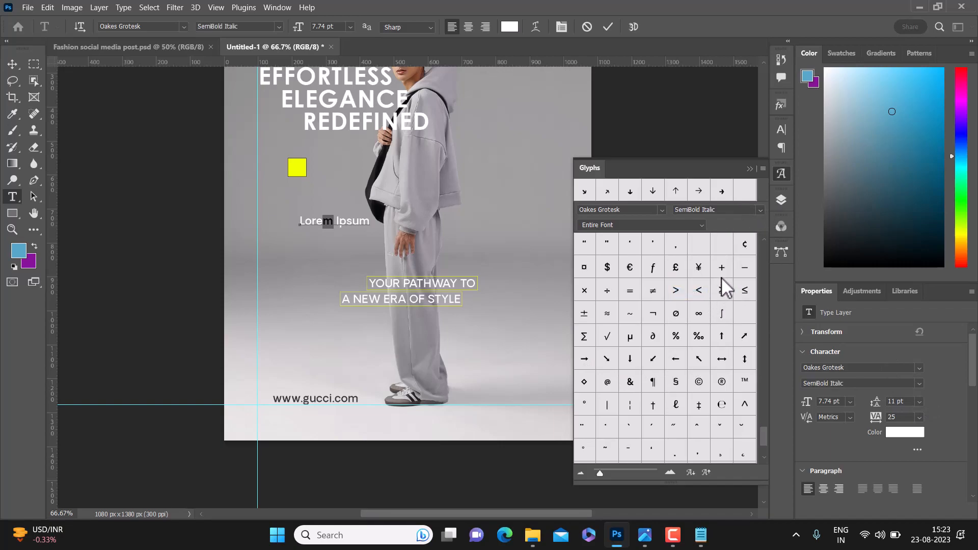
left_click(761, 210)
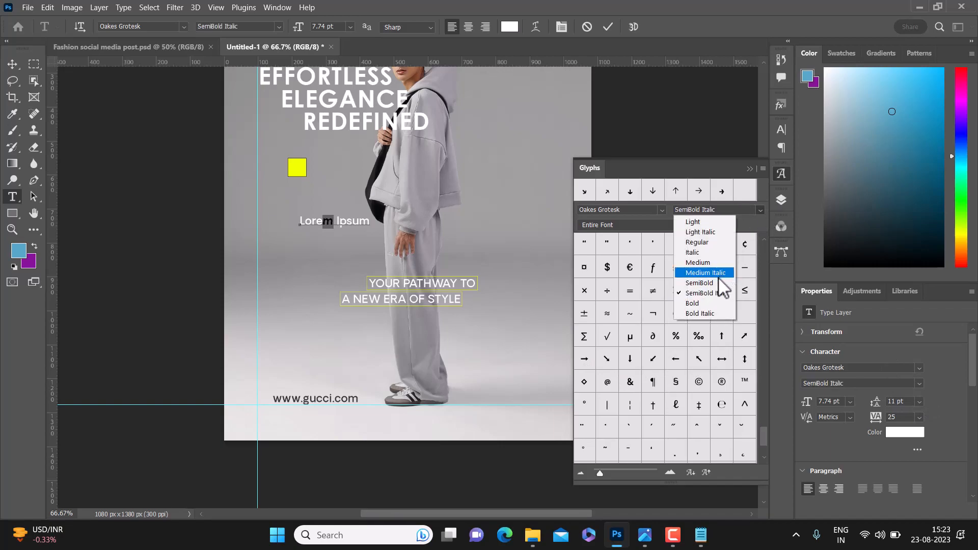
left_click(713, 307)
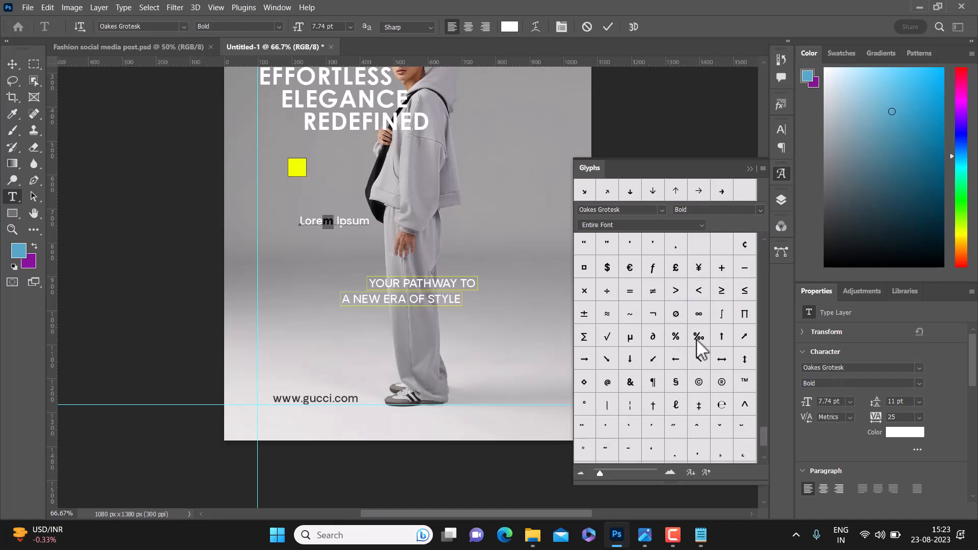
Replace the selected letter in the placeholder text with the diagonal down-right arrow glyph and close the glyph set.
left_click(635, 212)
left_click_drag(635, 212, 587, 216)
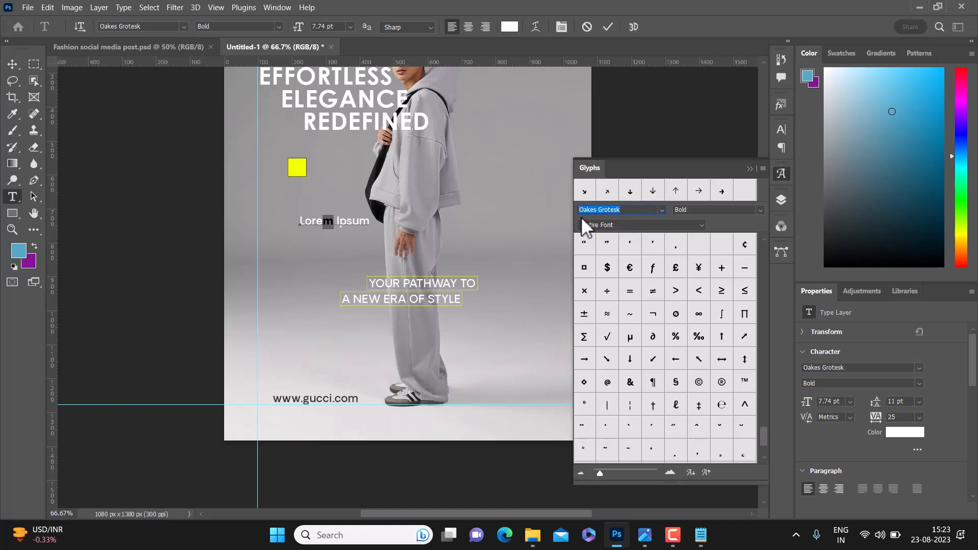
double_click(584, 192)
left_click(749, 169)
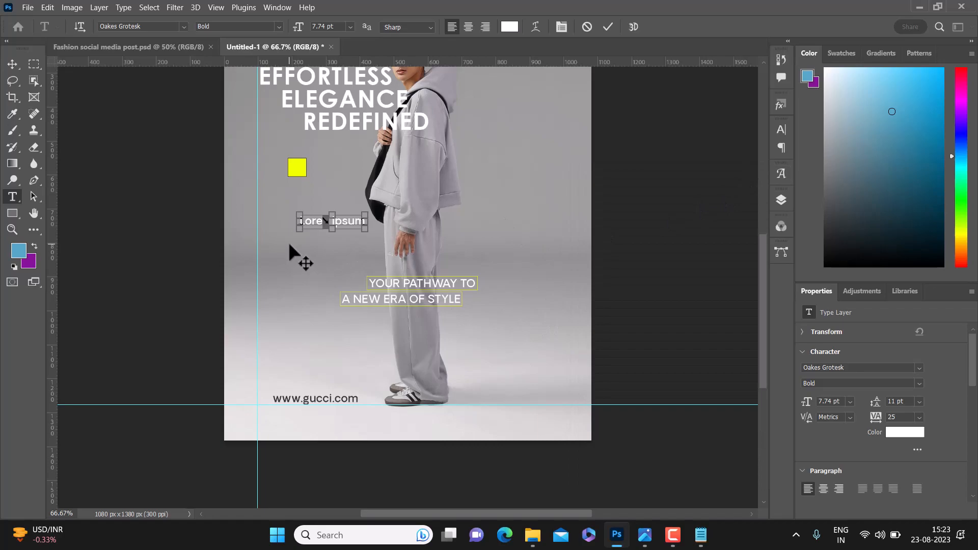
Delete the remaining placeholder letters around the arrow glyph so only the arrow stays, and commit the text.
key("ctrl+plus")
key("ctrl+plus")
key("ctrl+plus")
scroll(289, 243, "up", 3)
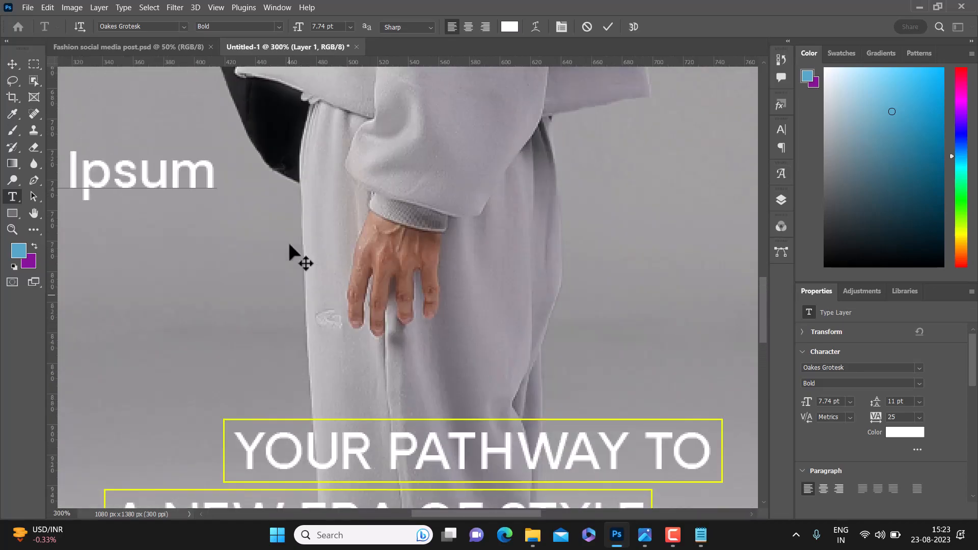
left_click_drag(535, 514, 511, 514)
left_click_drag(167, 178, 315, 178)
key("BackSpace")
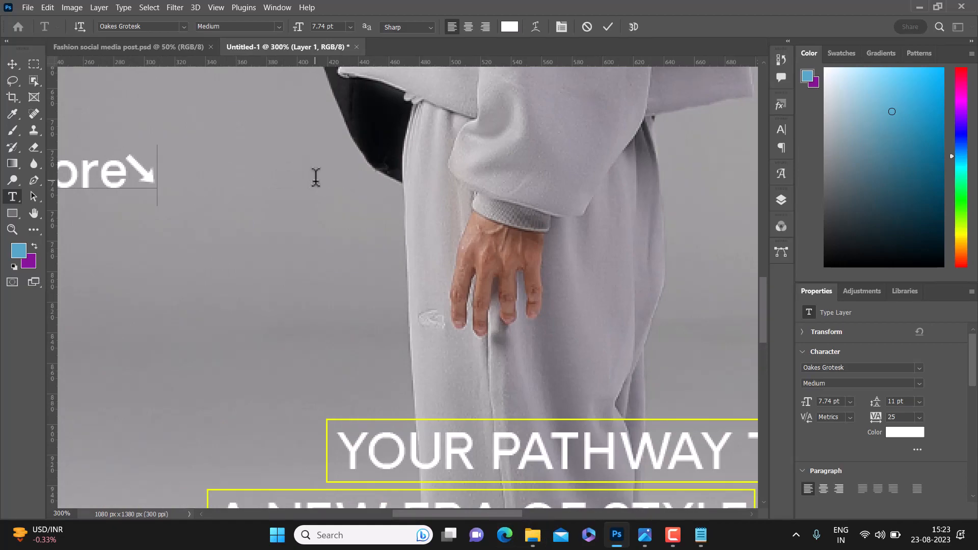
left_click_drag(127, 168, 27, 172)
key("BackSpace")
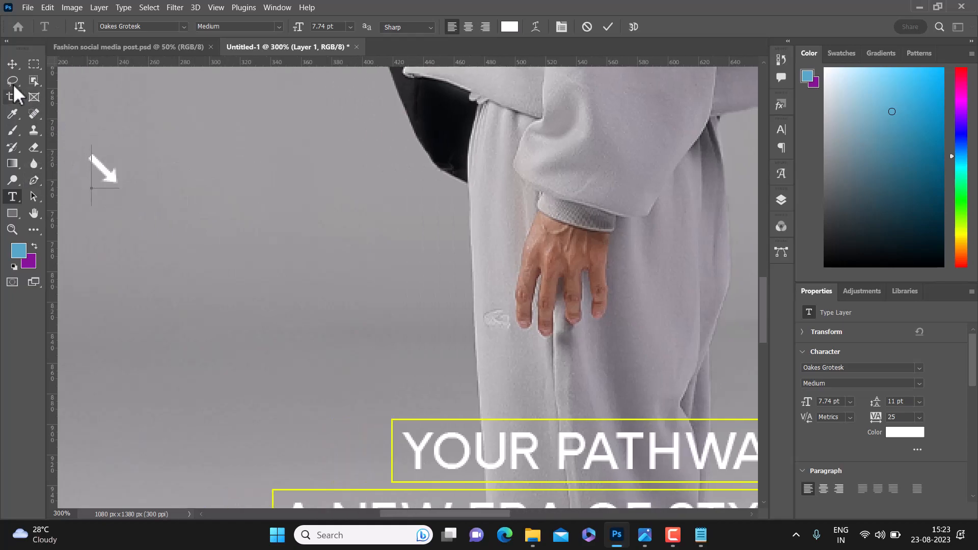
left_click(8, 66)
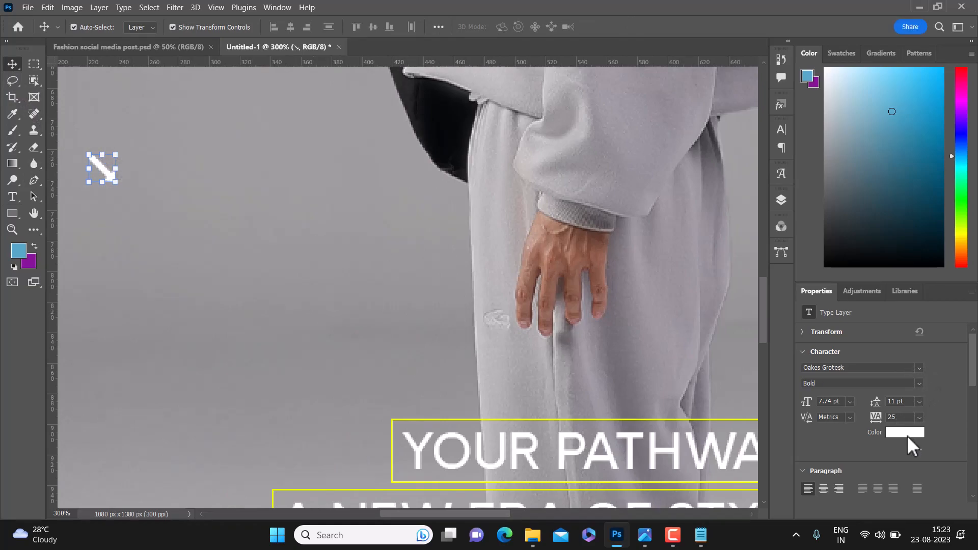
left_click(886, 433)
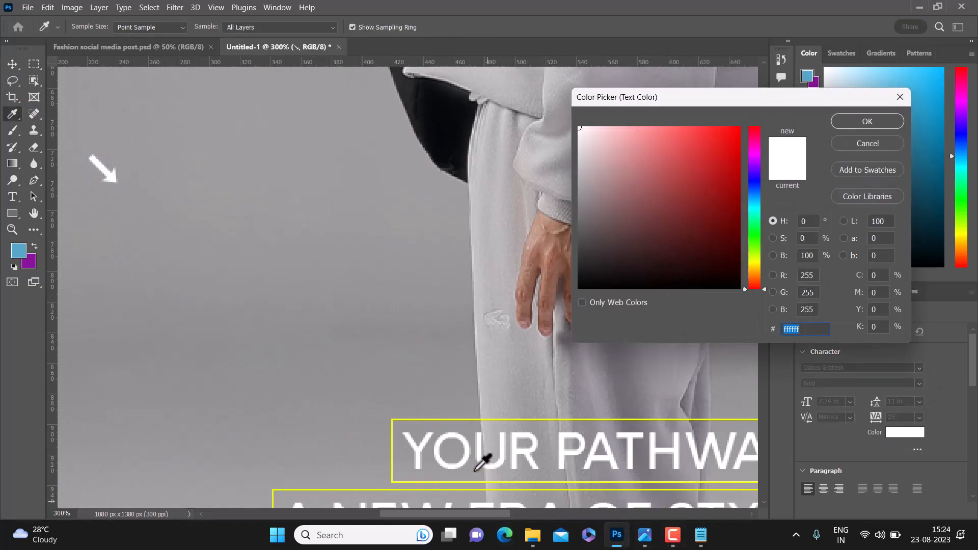
key("space")
left_click_drag(450, 421, 544, 270)
left_click_drag(360, 423, 478, 284)
left_click(459, 308)
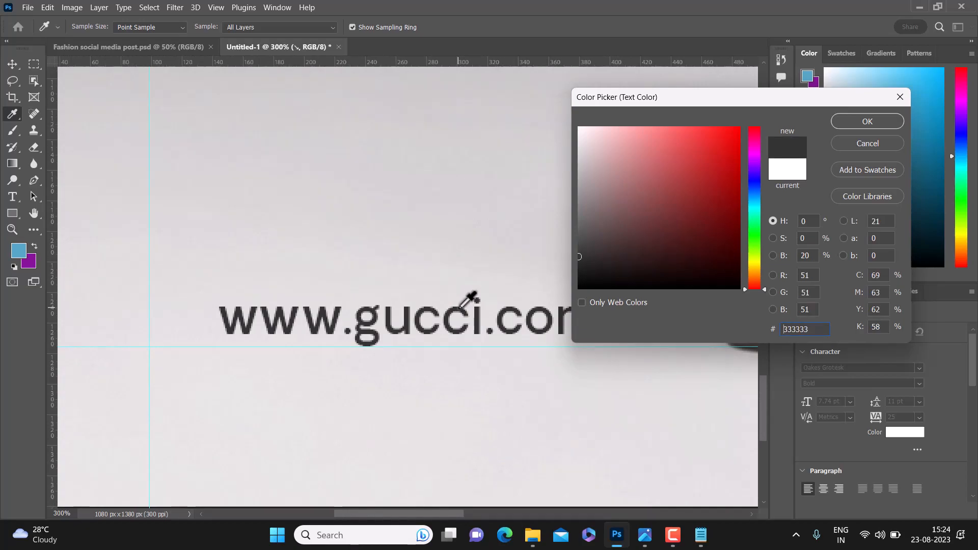
left_click(882, 120)
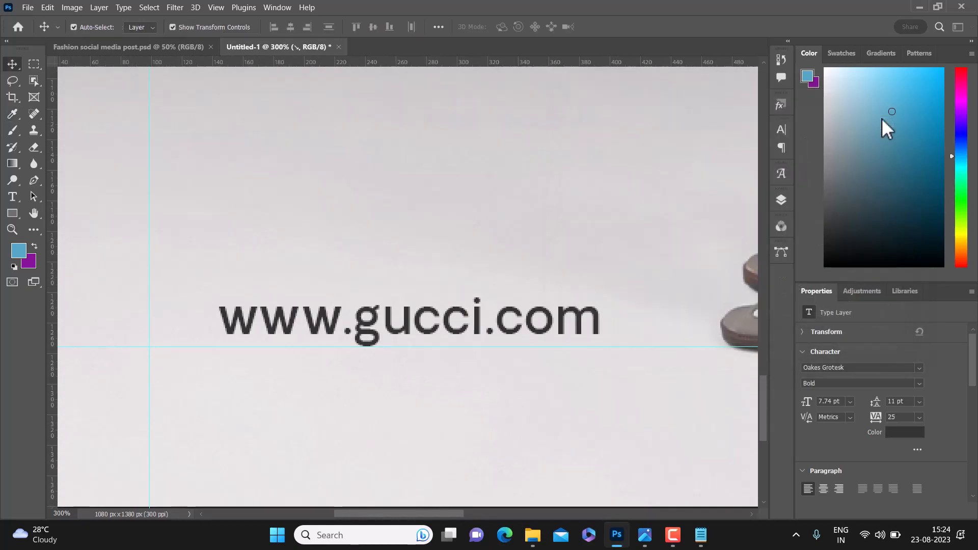
Move the dark arrow glyph up onto the yellow square.
key("ctrl+1")
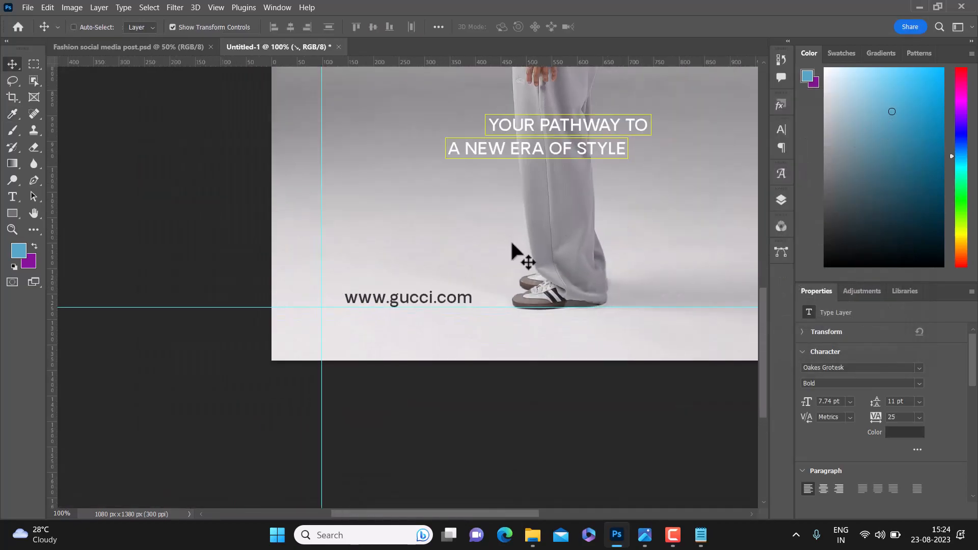
scroll(512, 250, "up", 2)
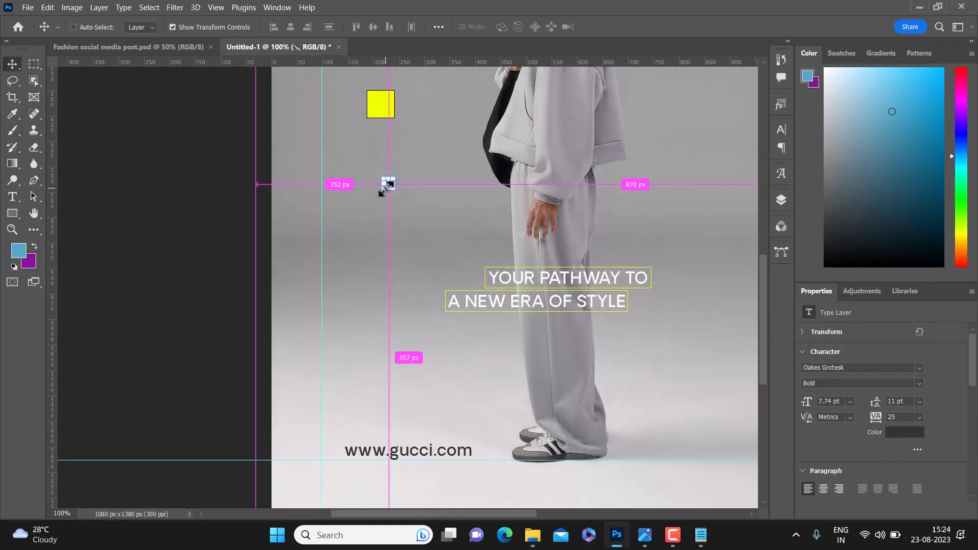
key("ctrl+plus")
scroll(385, 189, "up", 3)
left_click_drag(371, 173, 358, 133)
scroll(358, 134, "up", 4)
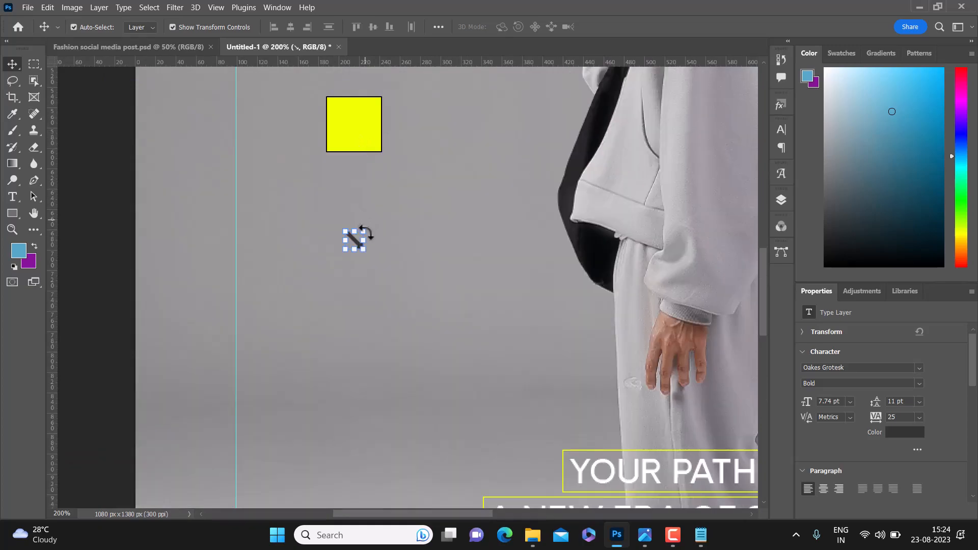
left_click_drag(357, 246, 358, 132)
Enlarge the arrow glyph to about 12 pt and center it inside the yellow square.
key("ctrl+t")
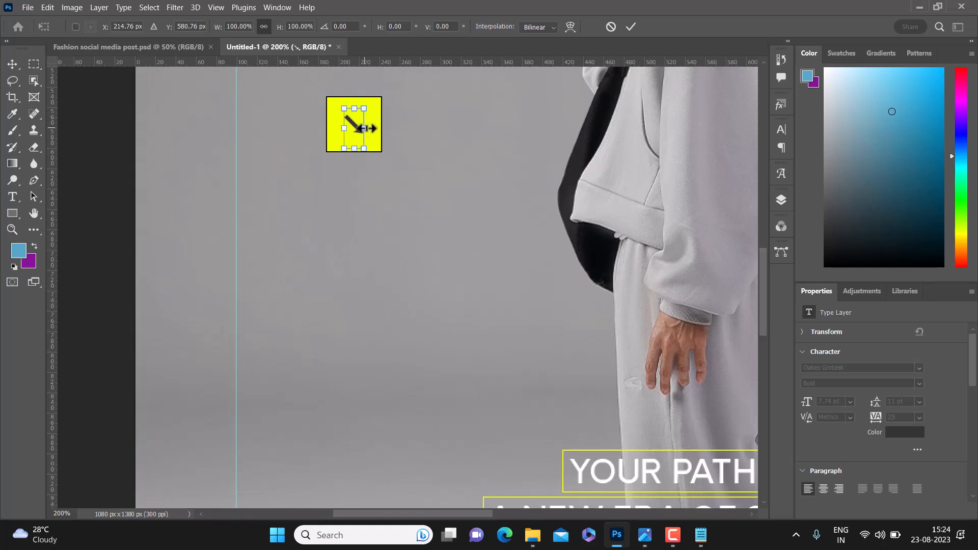
mouse_move(363, 128)
left_mouse_down()
mouse_move(373, 129)
mouse_move(355, 127)
left_mouse_up()
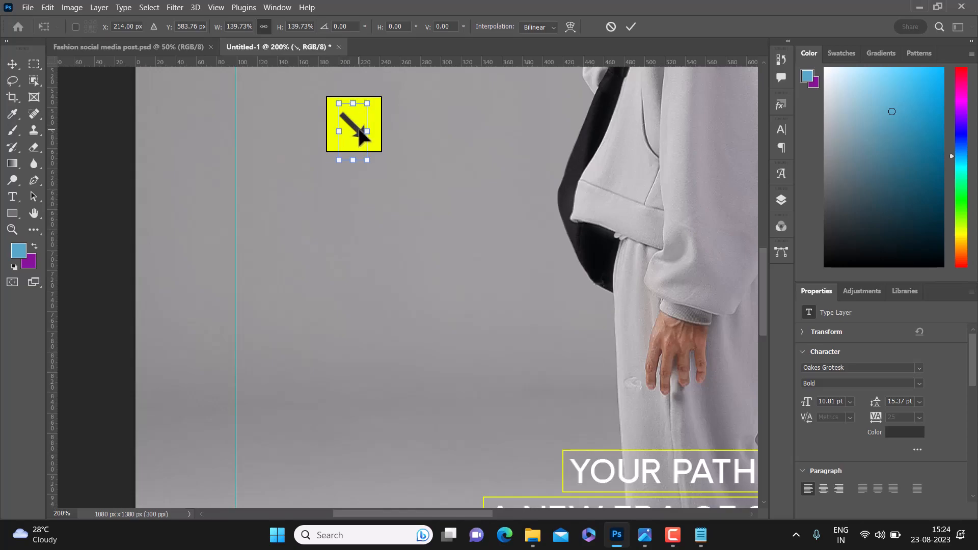
key("Up")
key("Up")
key("Up")
key("Up")
key("Up")
key("Up")
key("Up")
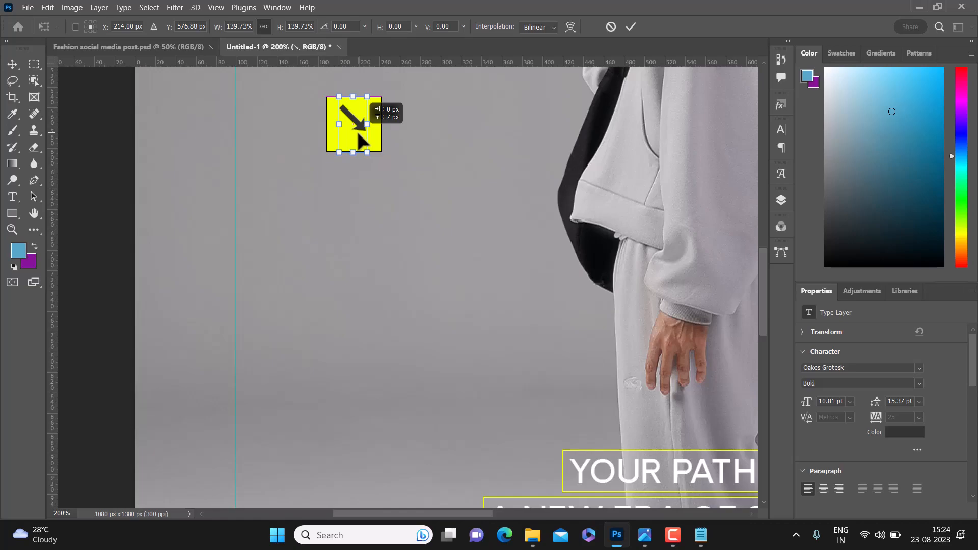
key("Return")
left_click_drag(357, 134, 356, 128)
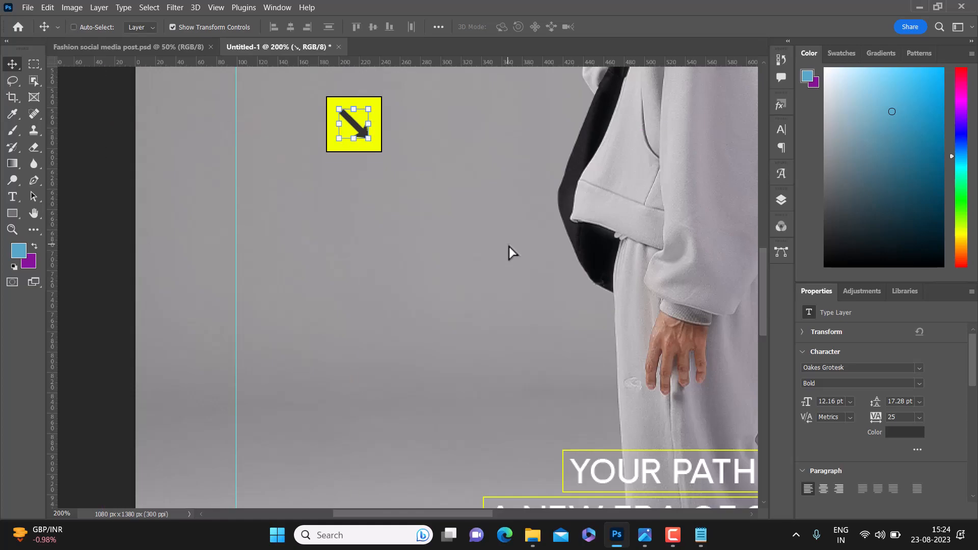
key("ctrl+plus")
scroll(509, 246, "down", 3)
key("ctrl+v")
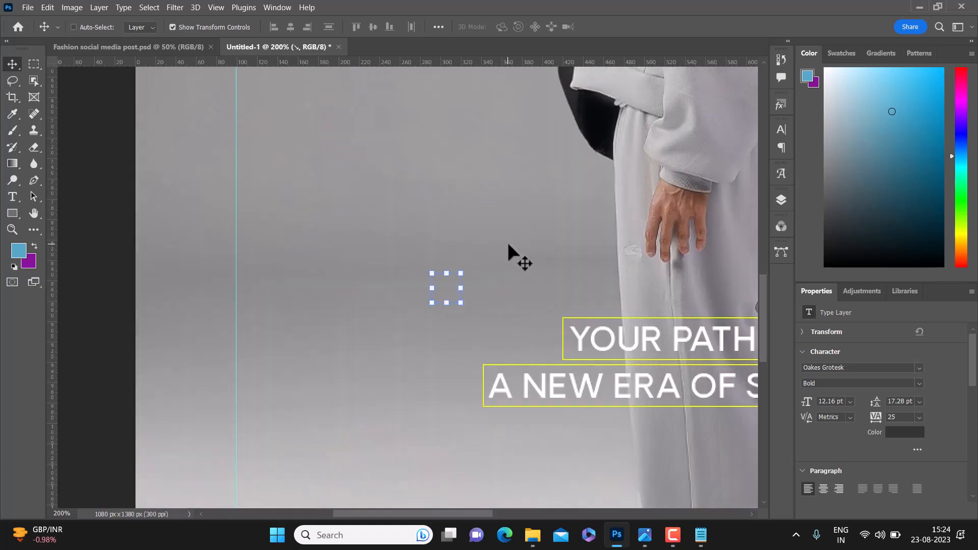
left_click_drag(444, 288, 387, 406)
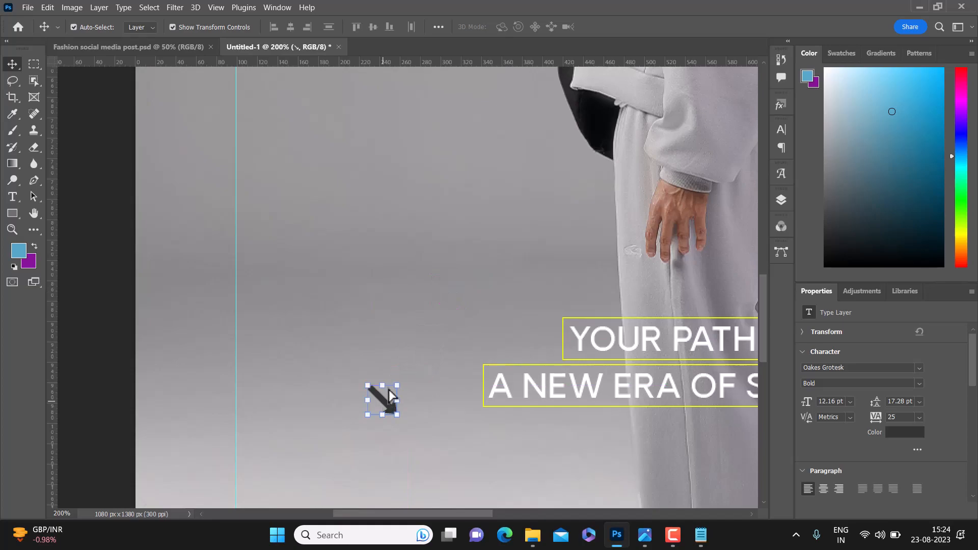
scroll(391, 295, "down", 2)
scroll(391, 300, "down", 3)
left_click_drag(382, 224, 263, 483)
key("ctrl+t")
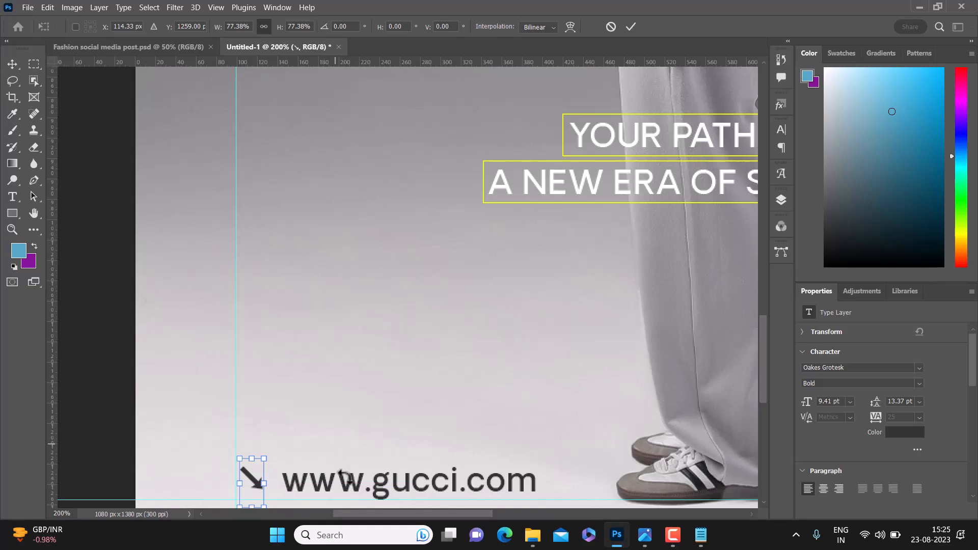
scroll(182, 231, "down", 2)
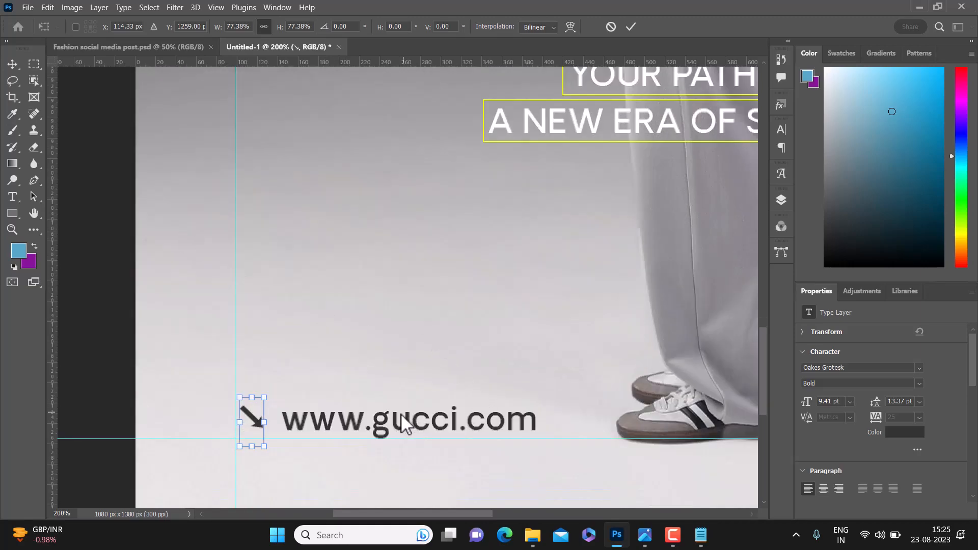
scroll(404, 425, "up", 1)
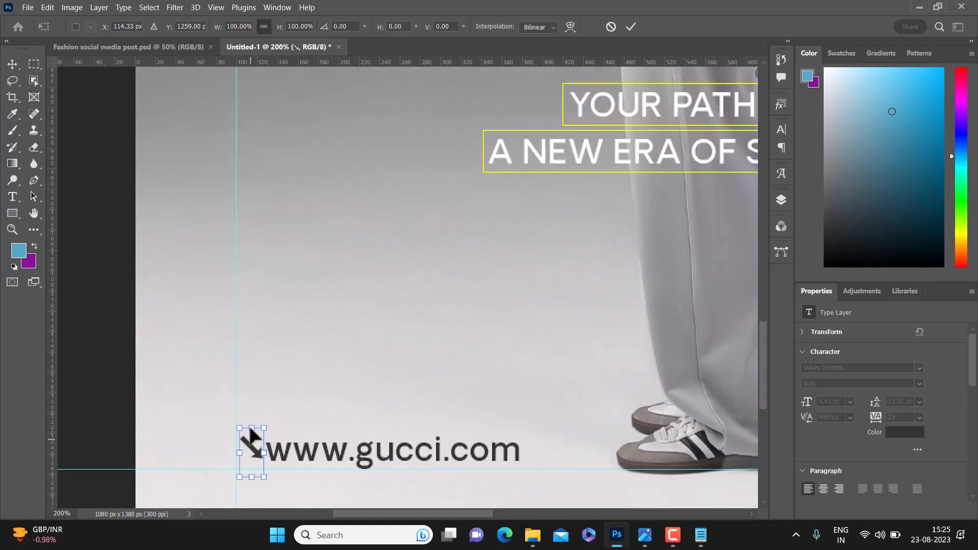
left_click_drag(252, 428, 251, 435)
key("ctrl+z")
key("Return")
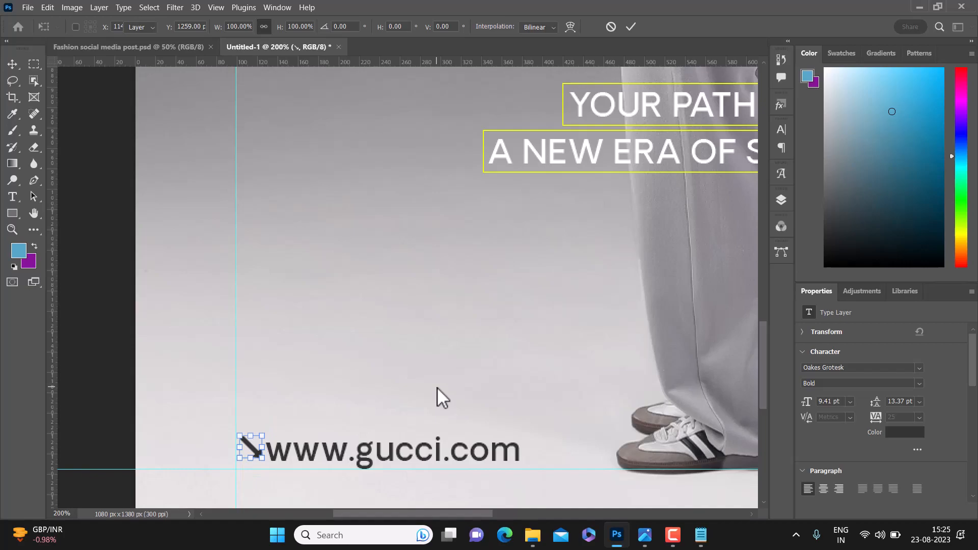
left_click_drag(246, 441, 247, 447)
key("ctrl+z")
key("ctrl+z")
scroll(424, 403, "down", 3)
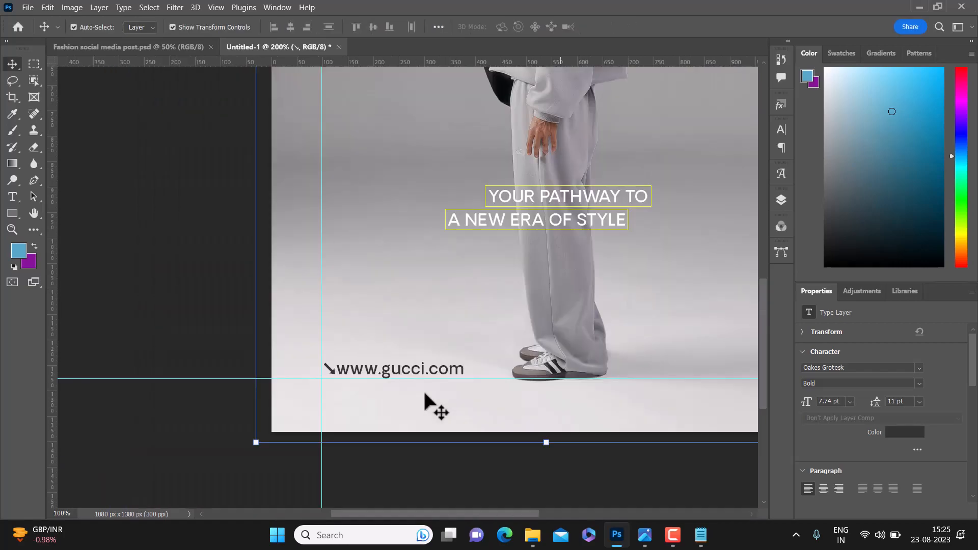
left_click(424, 403)
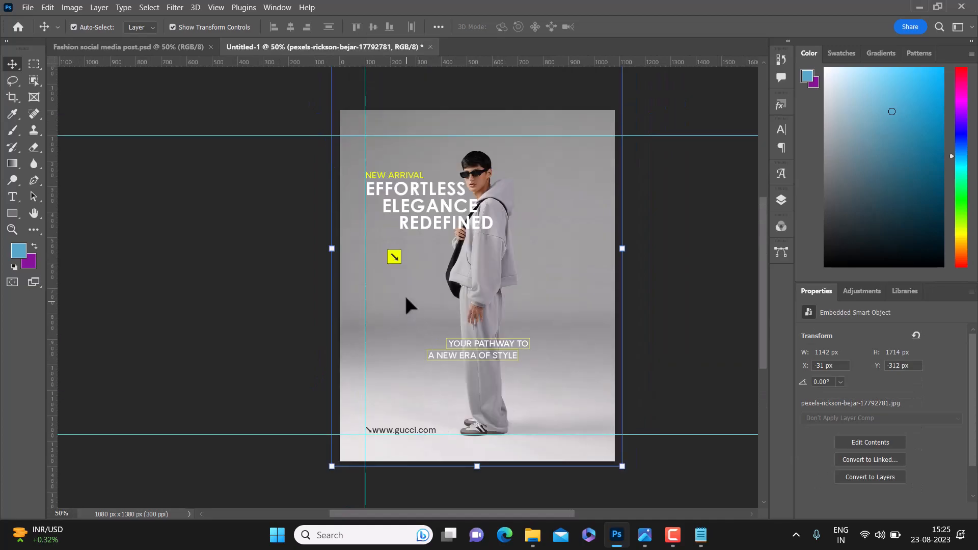
scroll(405, 298, "up", 3)
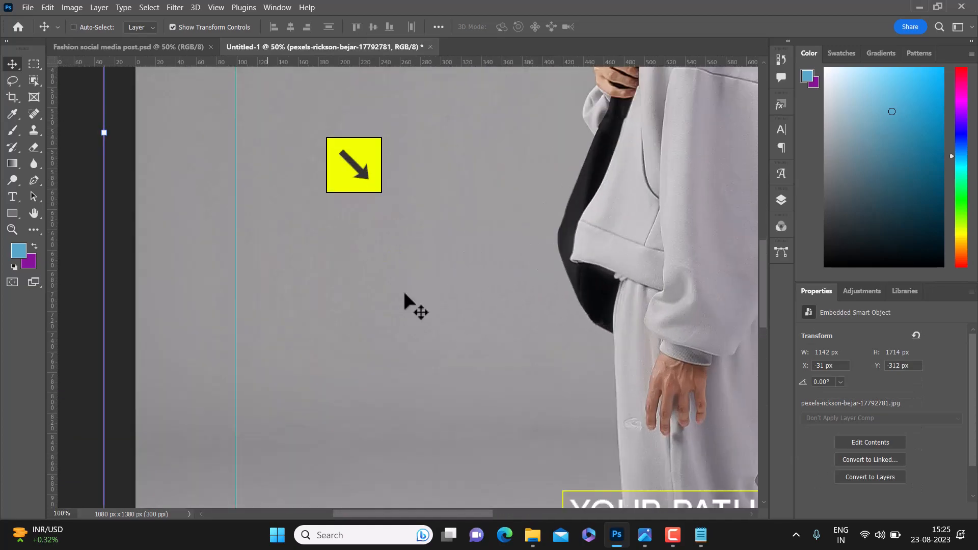
scroll(405, 294, "up", 1)
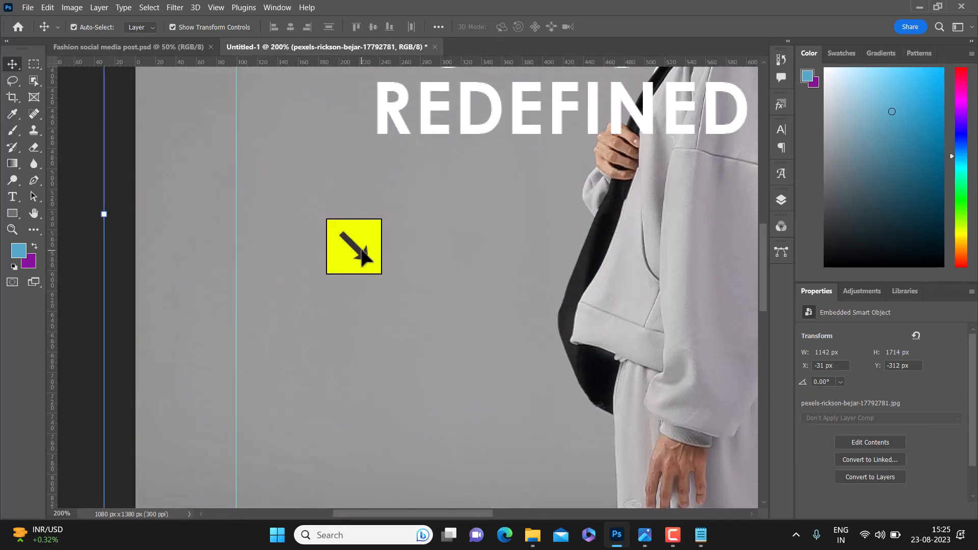
key("ctrl+minus")
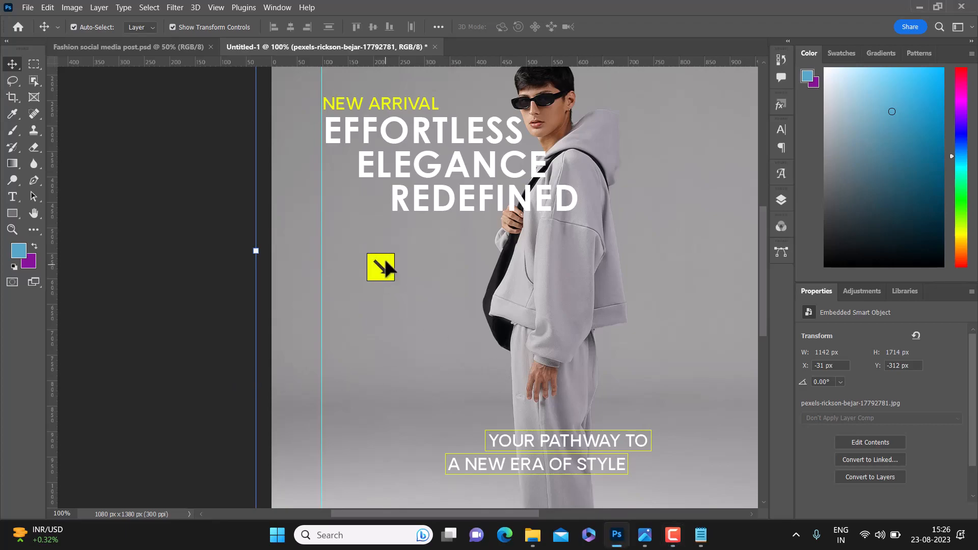
left_click_drag(380, 267, 366, 219)
left_click(391, 275)
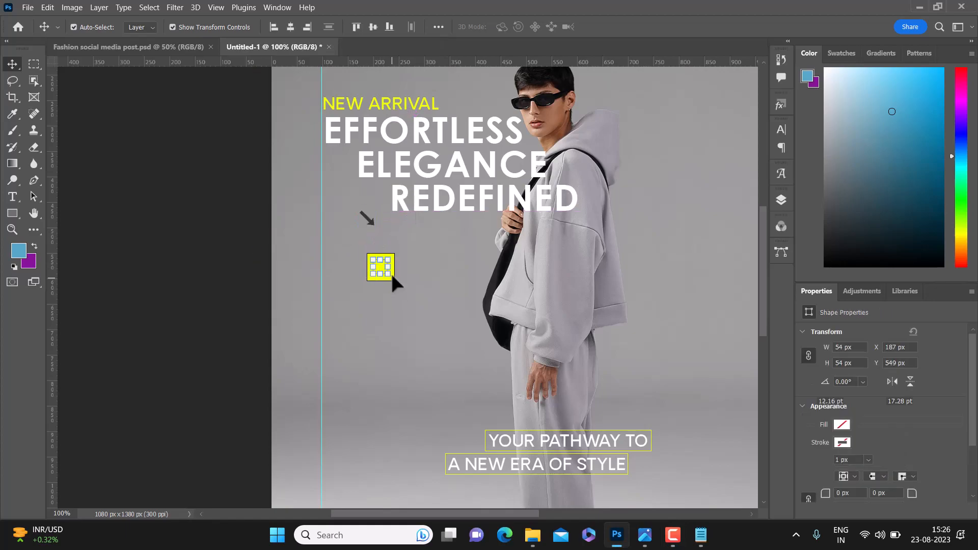
key("ctrl+z")
left_click(403, 267)
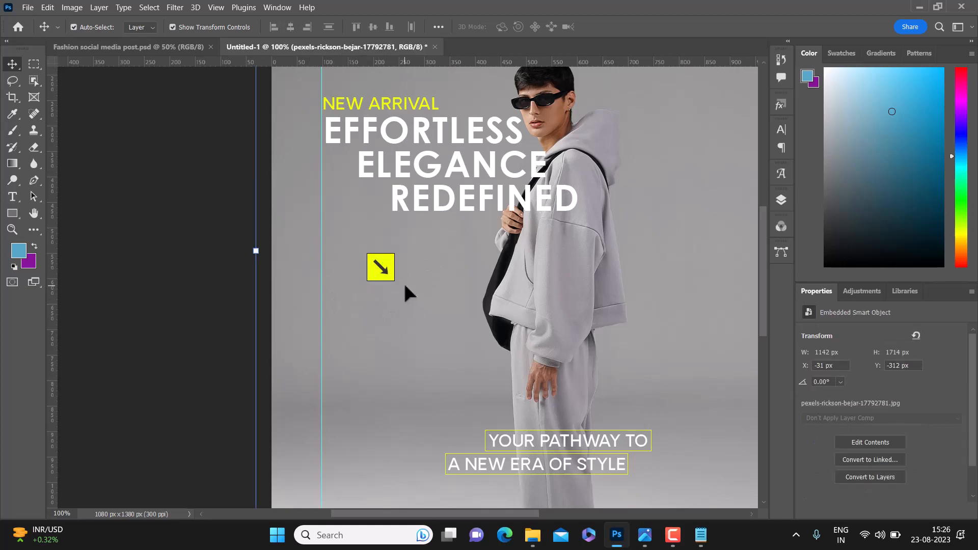
Move the yellow square together with its arrow to X 175 px, Y 482 px, just below the headline, and deselect them.
scroll(377, 294, "down", 5)
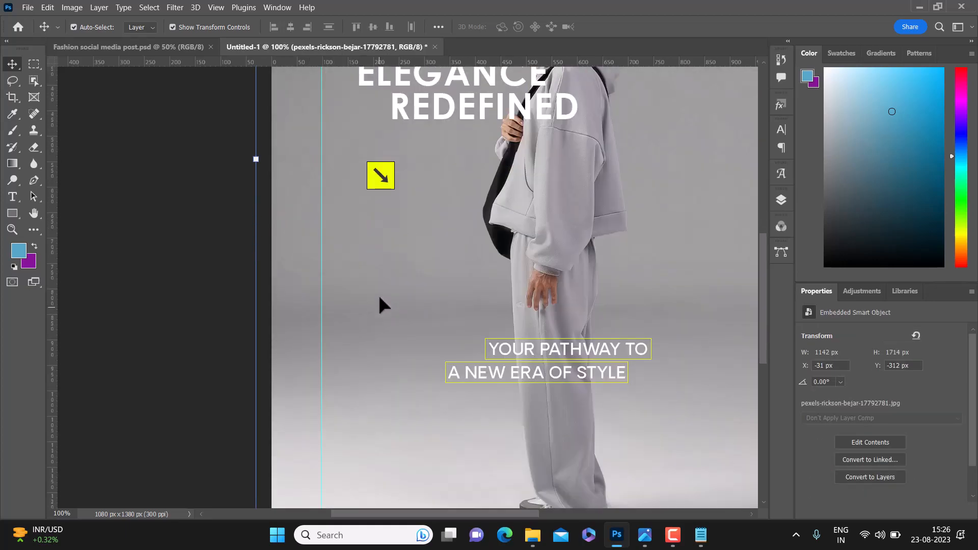
scroll(377, 296, "up", 6)
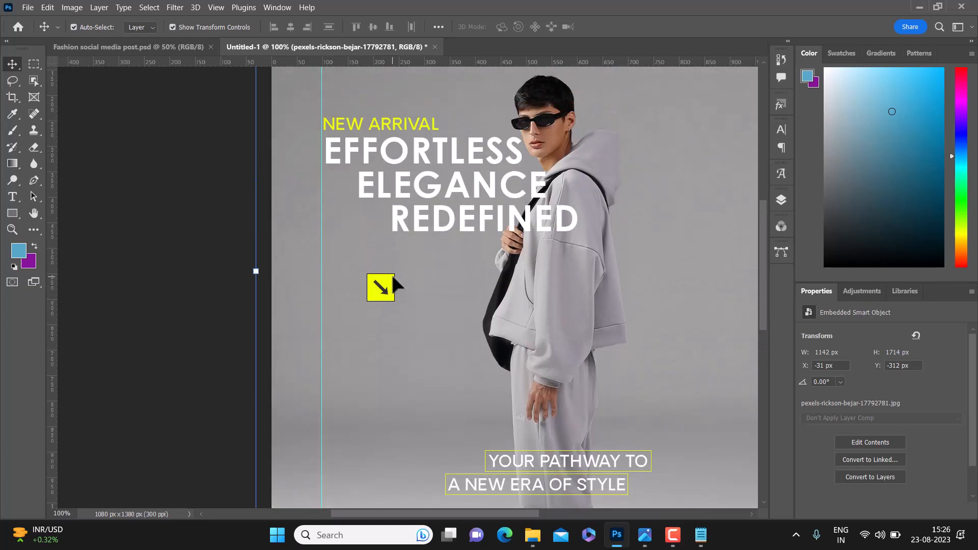
left_click(382, 288)
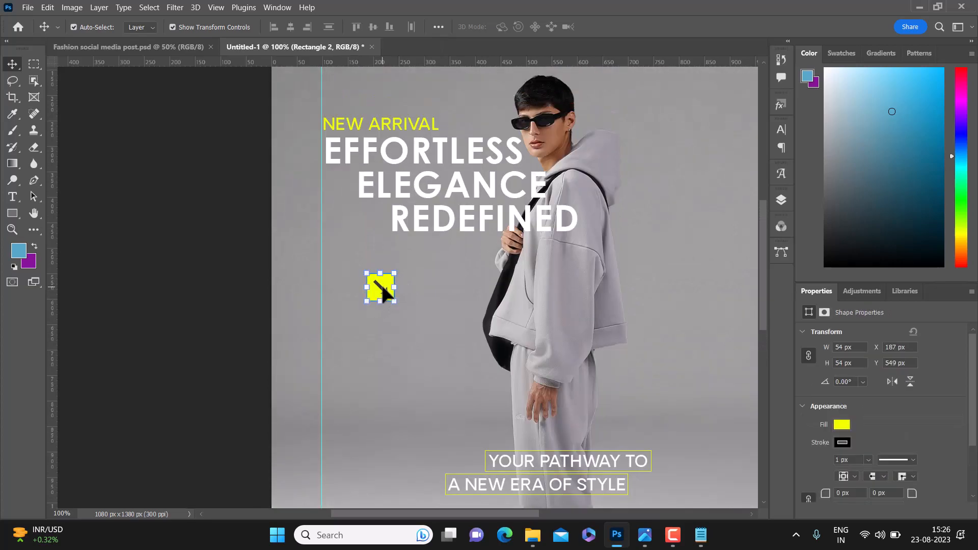
left_click_drag(380, 285, 375, 255)
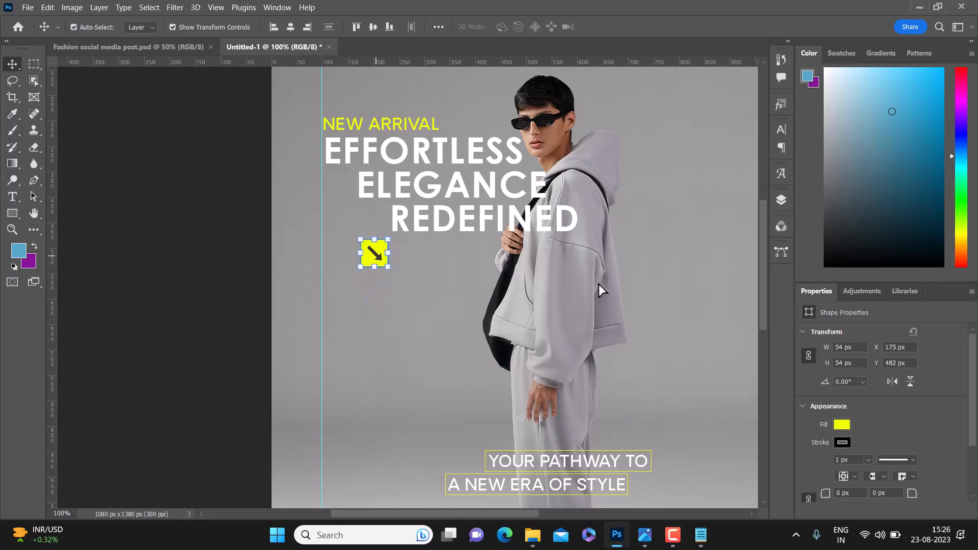
left_click(251, 234)
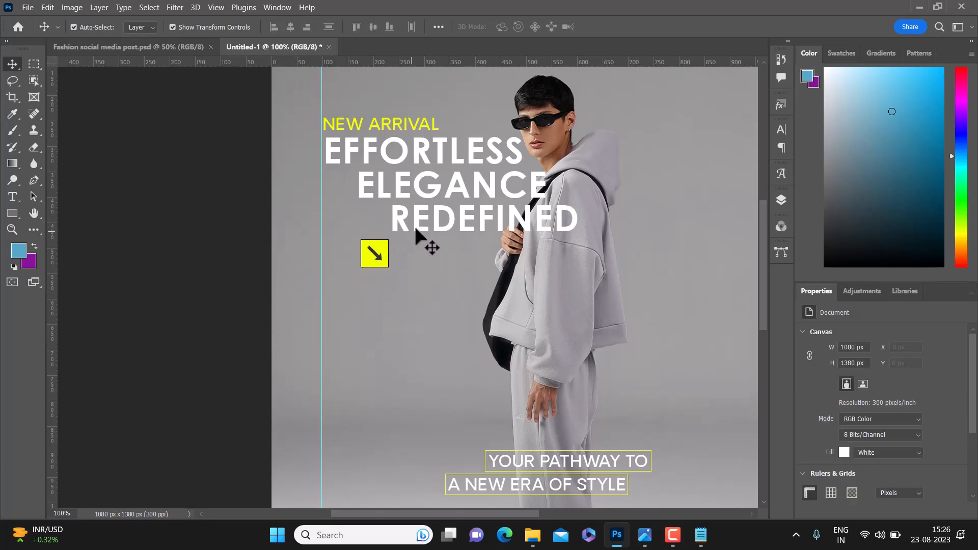
scroll(415, 226, "down", 2)
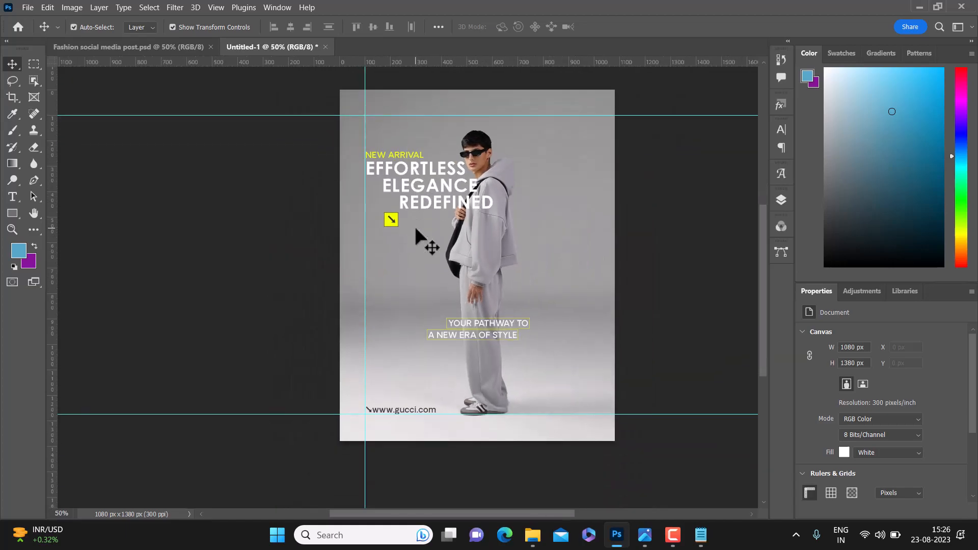
Start a quick PNG export of the finished post with the Downloads folder as the destination.
scroll(670, 294, "up", 1)
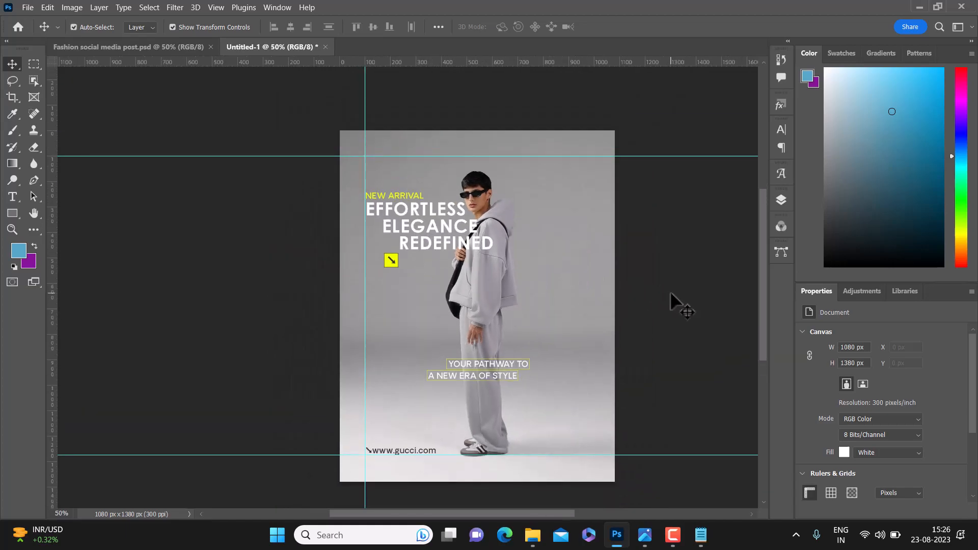
scroll(670, 294, "down", 1)
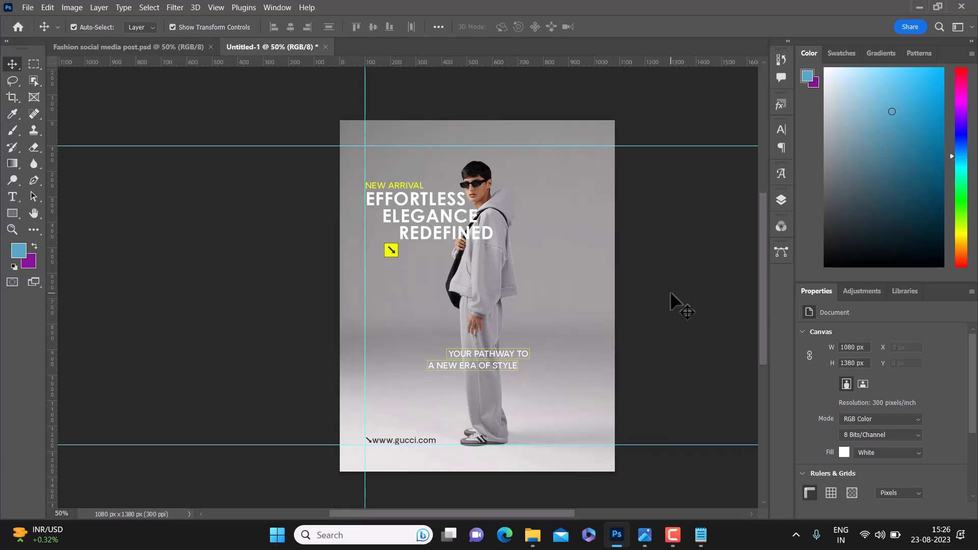
key("ctrl+plus")
key("ctrl+plus")
scroll(670, 294, "up", 2)
left_click(25, 2)
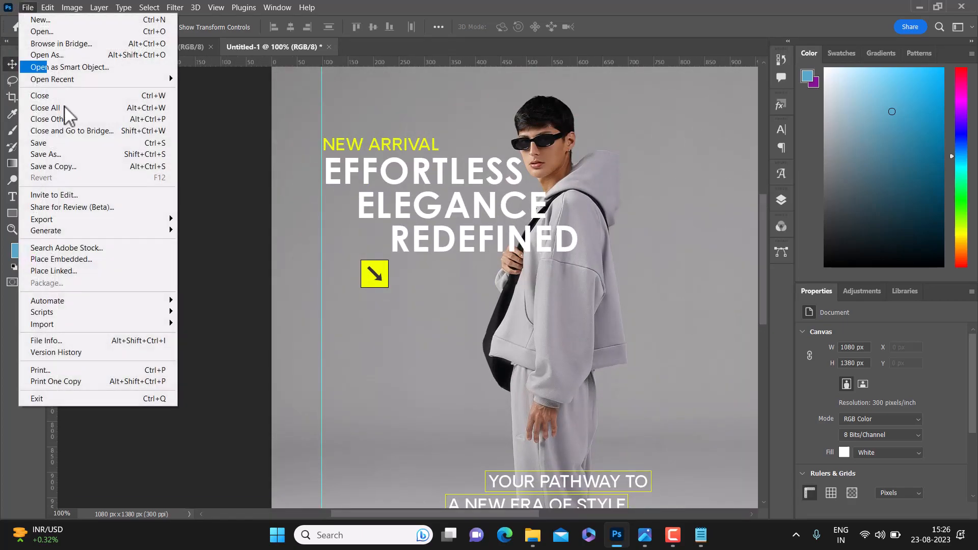
mouse_move(84, 218)
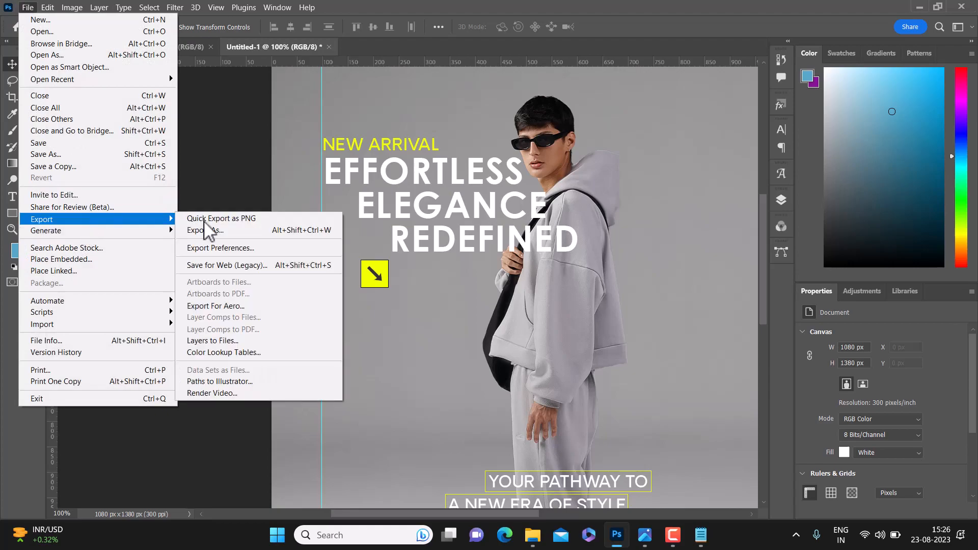
left_click(233, 214)
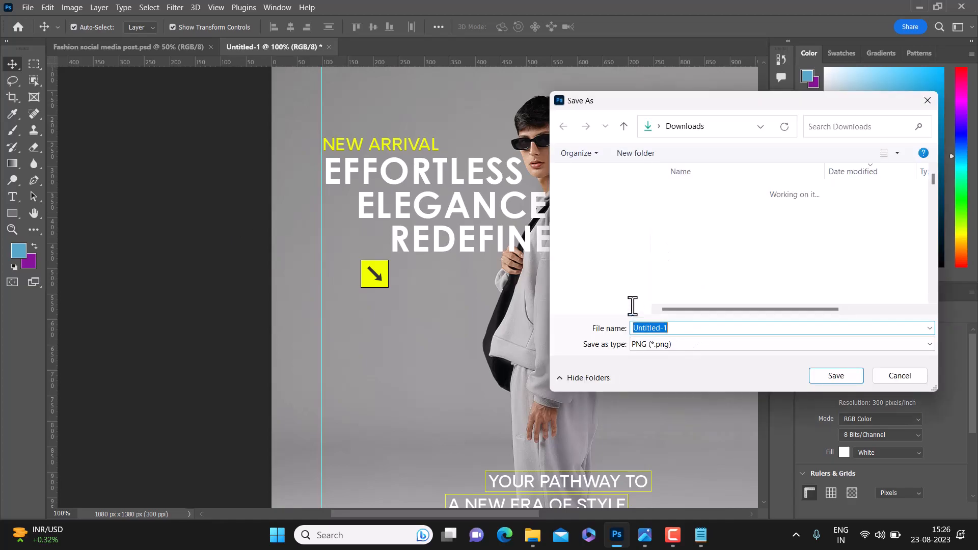
left_click(620, 244)
Name the exported PNG "New arrival" and save it.
left_click(685, 328)
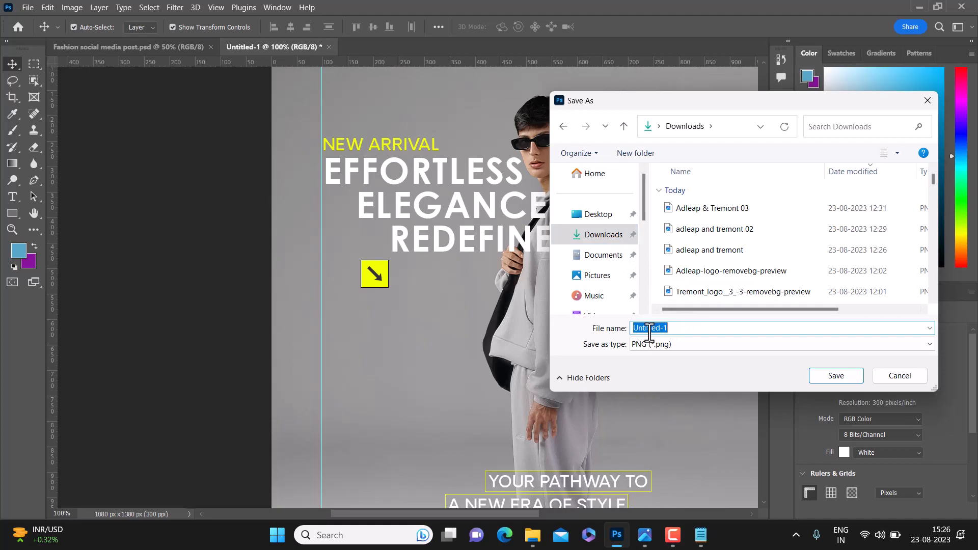
type("the")
key("BackSpace")
key("BackSpace")
key("BackSpace")
type("New a")
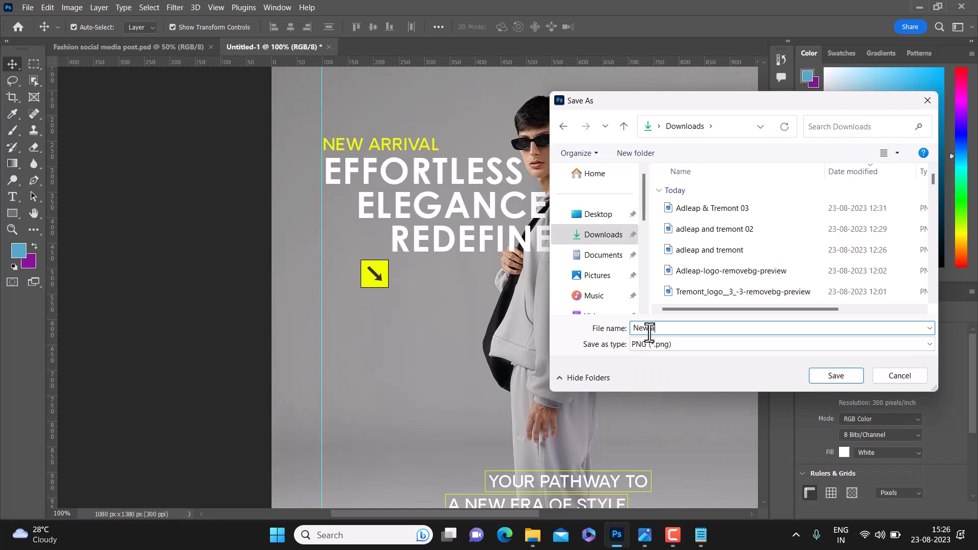
type("rrival")
left_click(833, 375)
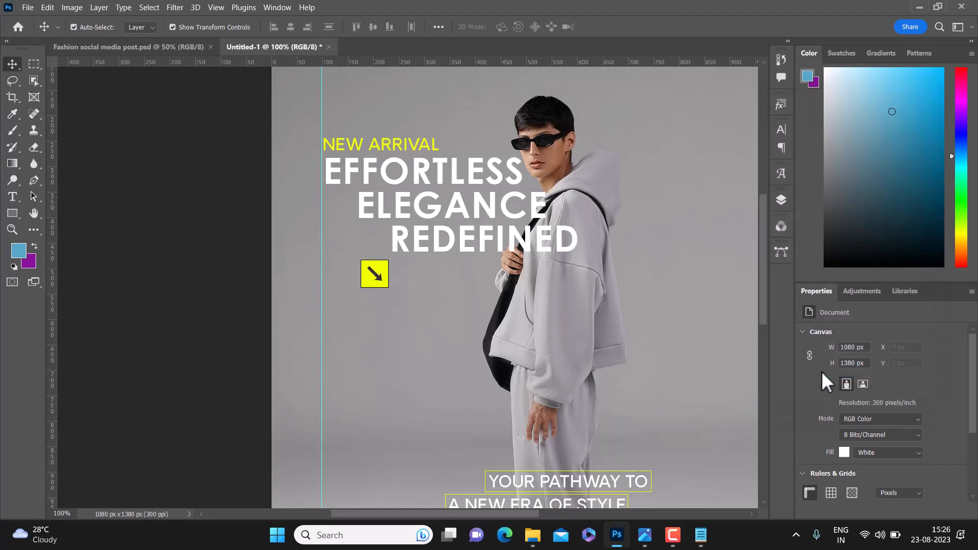
Switch to File Explorer, open the New arrival image from the Downloads folder, and view it full screen.
left_click(532, 534)
left_click(287, 202)
double_click(439, 218)
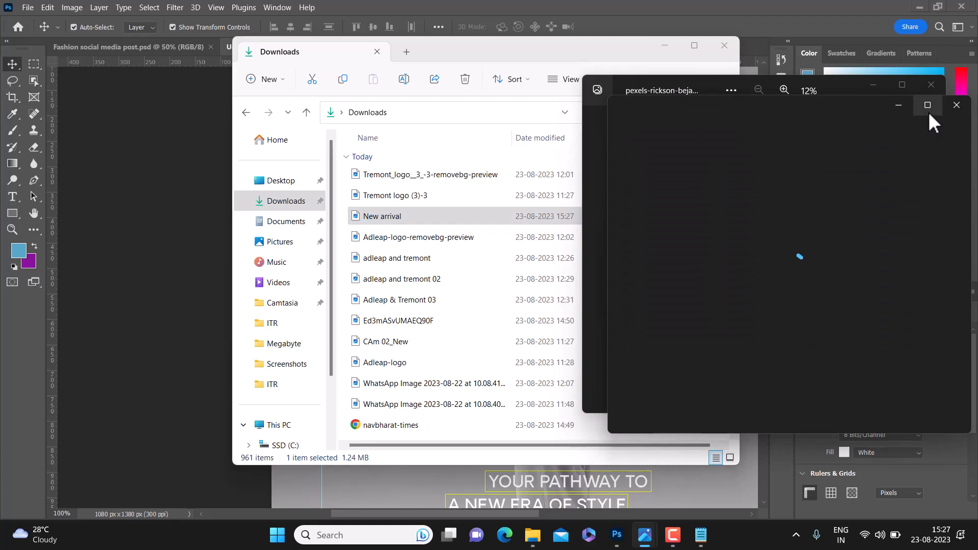
left_click(928, 111)
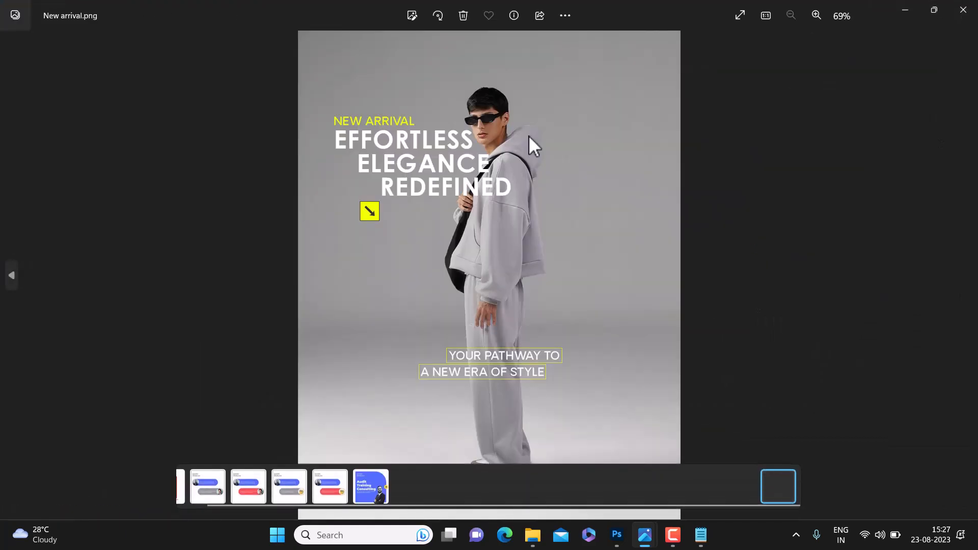
left_click(739, 15)
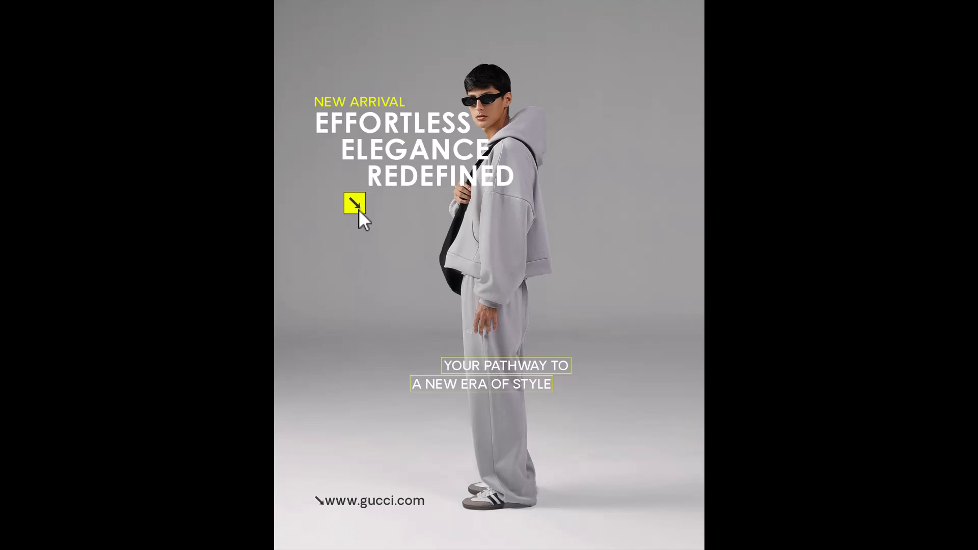
Leave the full-screen view, close the New arrival image, and return to the Untitled-1 document in Photoshop.
key("Escape")
left_click(961, 7)
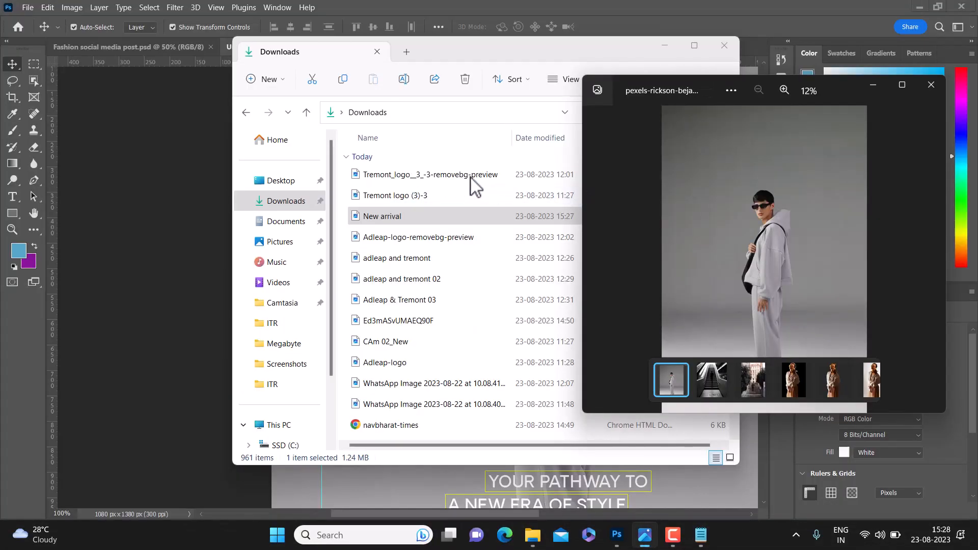
left_click(208, 152)
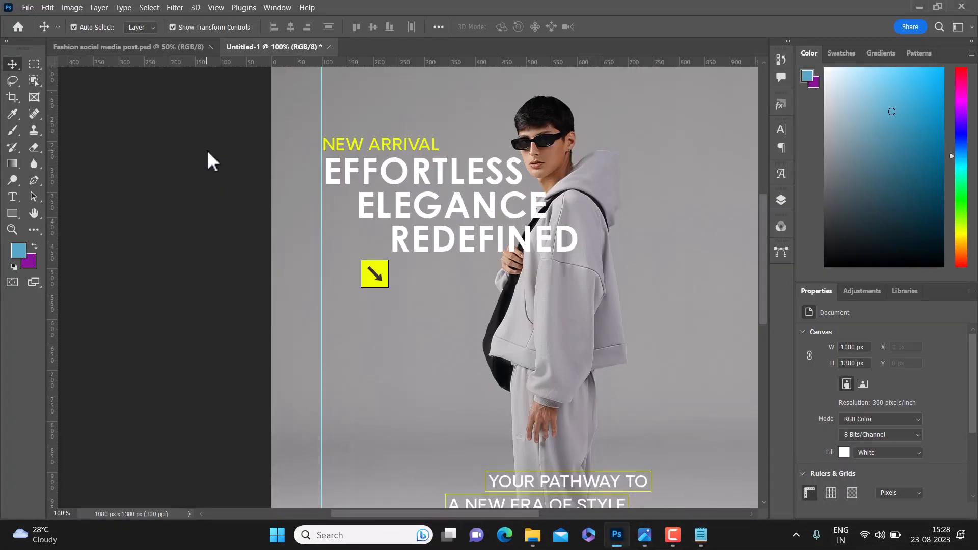